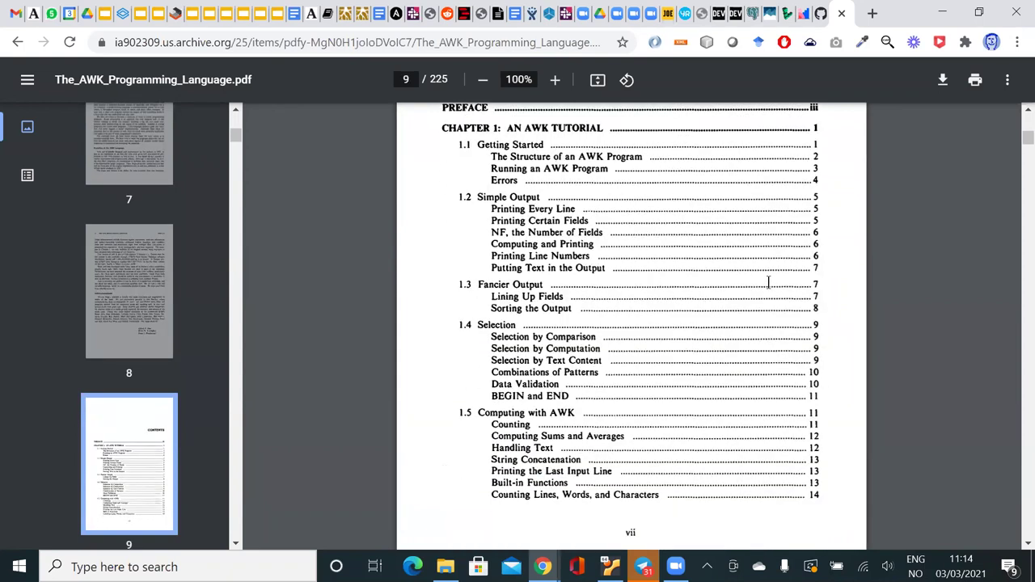
Step: Look through the table of contents and preface of The AWK Programming Language PDF
{"action": "scroll", "coordinate": [728, 226], "scroll_direction": "down", "scroll_amount": 1}
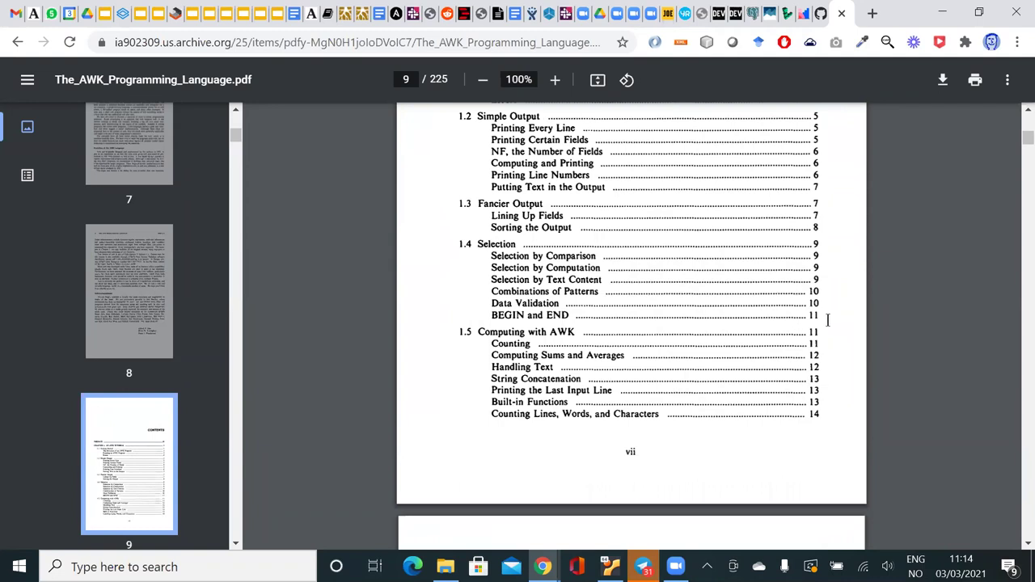
{"action": "scroll", "coordinate": [828, 319], "scroll_direction": "down", "scroll_amount": 3}
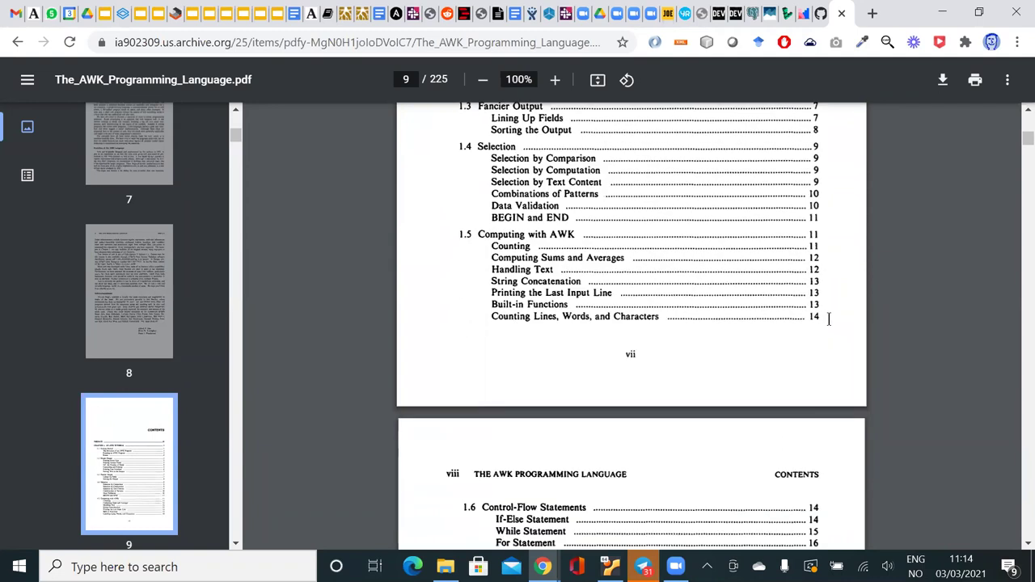
{"action": "scroll", "coordinate": [828, 319], "scroll_direction": "down", "scroll_amount": 15}
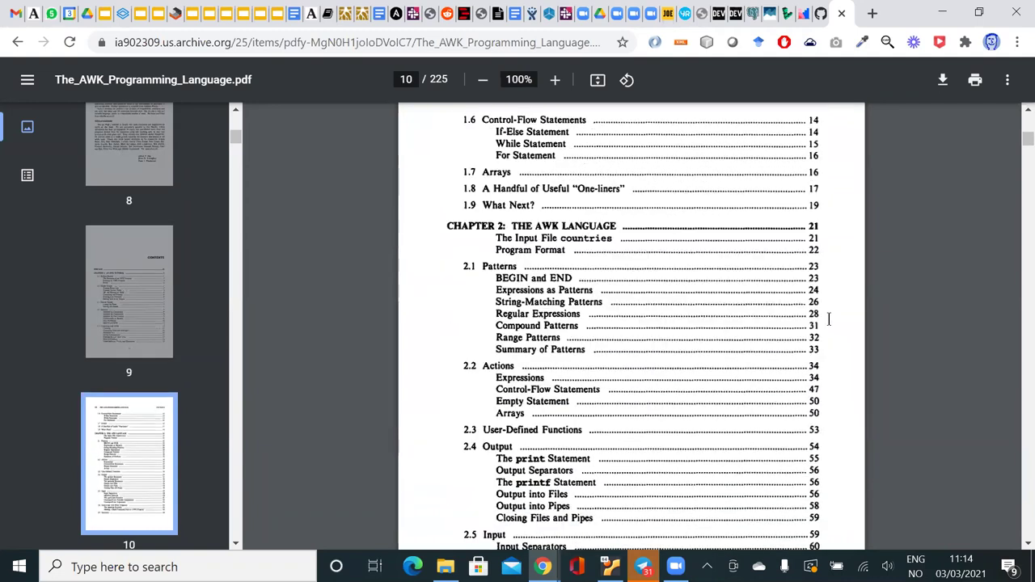
{"action": "scroll", "coordinate": [827, 319], "scroll_direction": "up", "scroll_amount": 5}
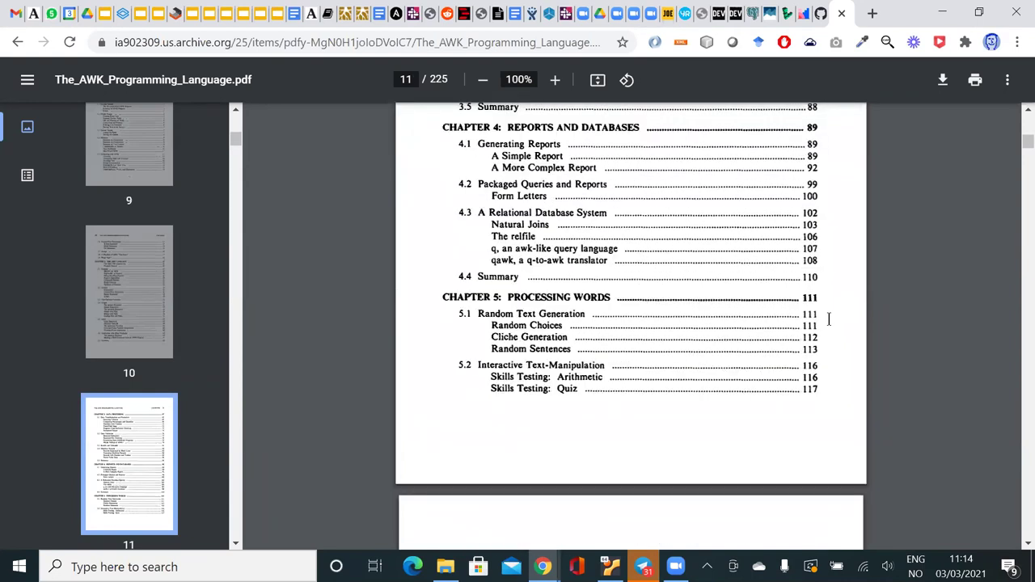
{"action": "scroll", "coordinate": [828, 319], "scroll_direction": "up", "scroll_amount": 20}
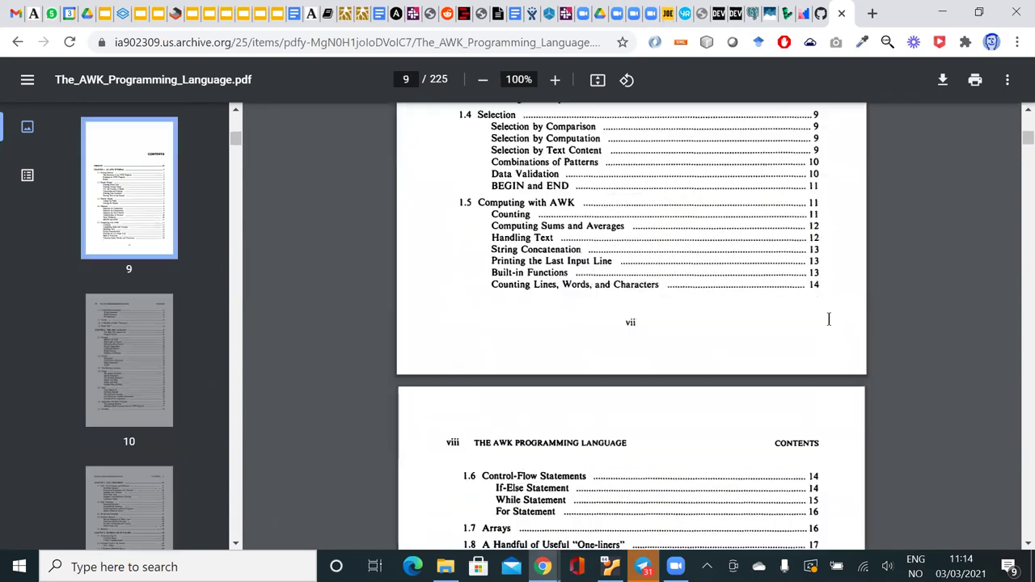
{"action": "scroll", "coordinate": [828, 318], "scroll_direction": "up", "scroll_amount": 4}
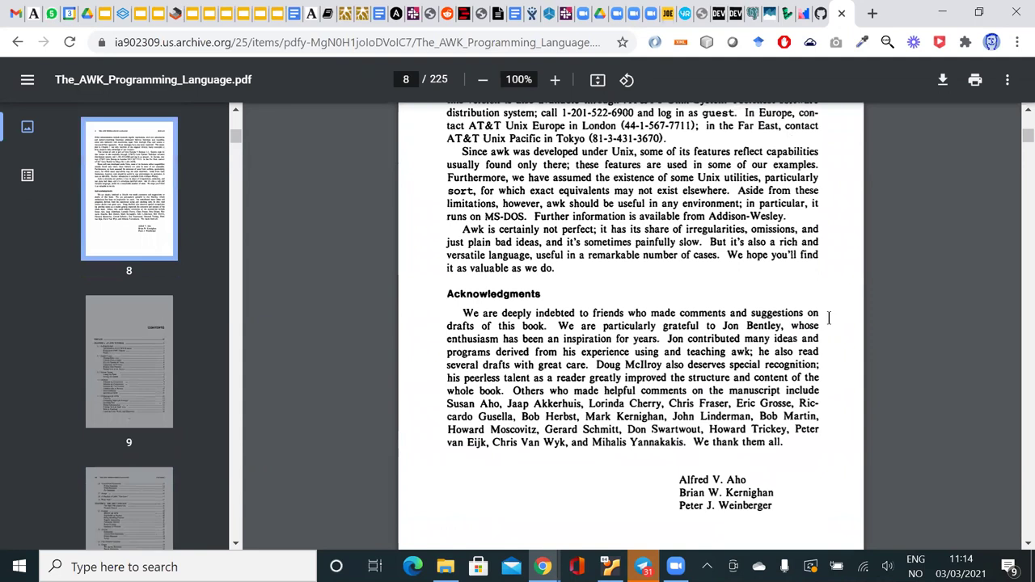
{"action": "scroll", "coordinate": [802, 311], "scroll_direction": "up", "scroll_amount": 7}
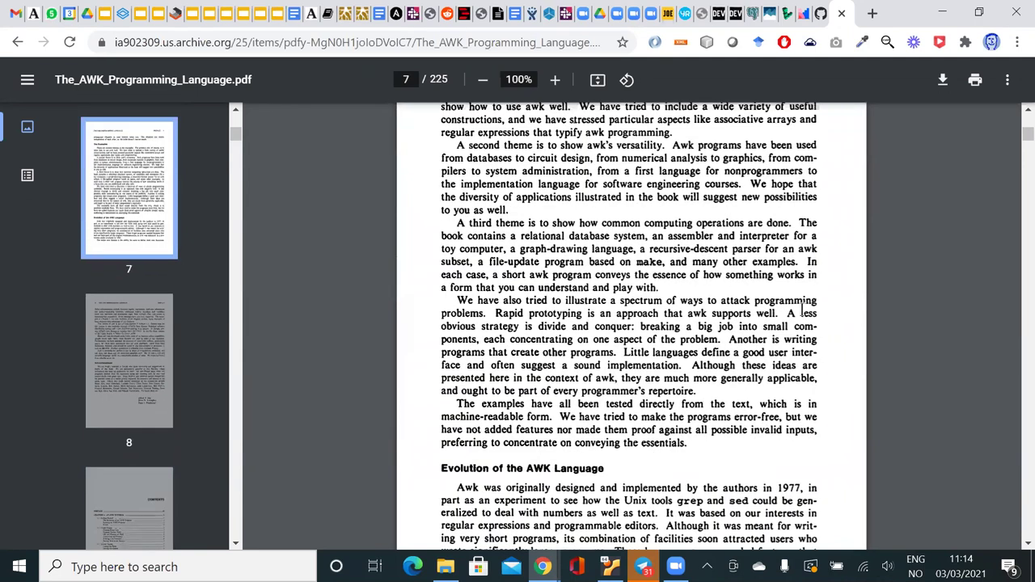
{"action": "scroll", "coordinate": [802, 311], "scroll_direction": "down", "scroll_amount": 5}
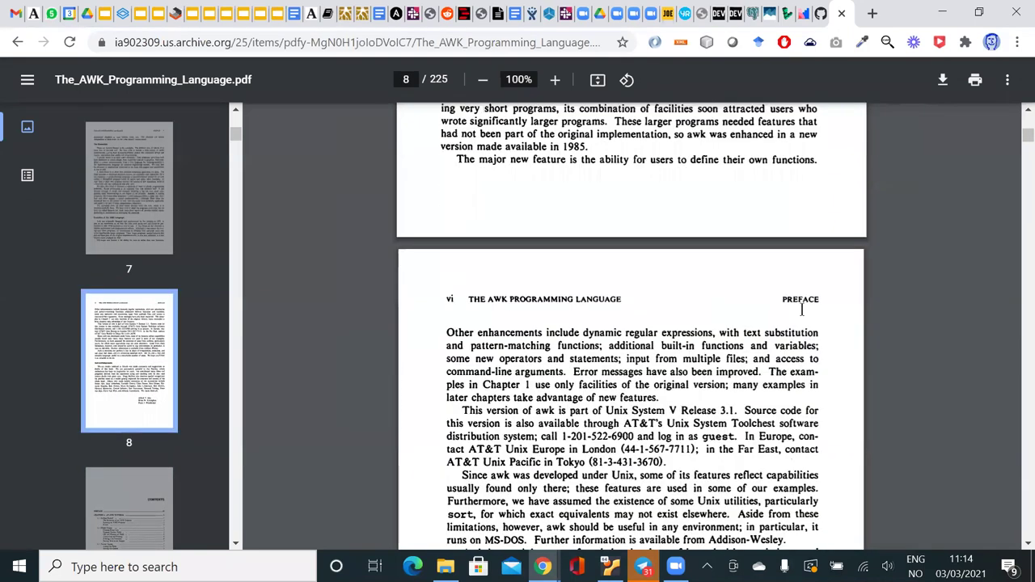
{"action": "scroll", "coordinate": [802, 310], "scroll_direction": "down", "scroll_amount": 2}
{"action": "scroll", "coordinate": [801, 310], "scroll_direction": "down", "scroll_amount": 9}
{"action": "scroll", "coordinate": [802, 309], "scroll_direction": "up", "scroll_amount": 1}
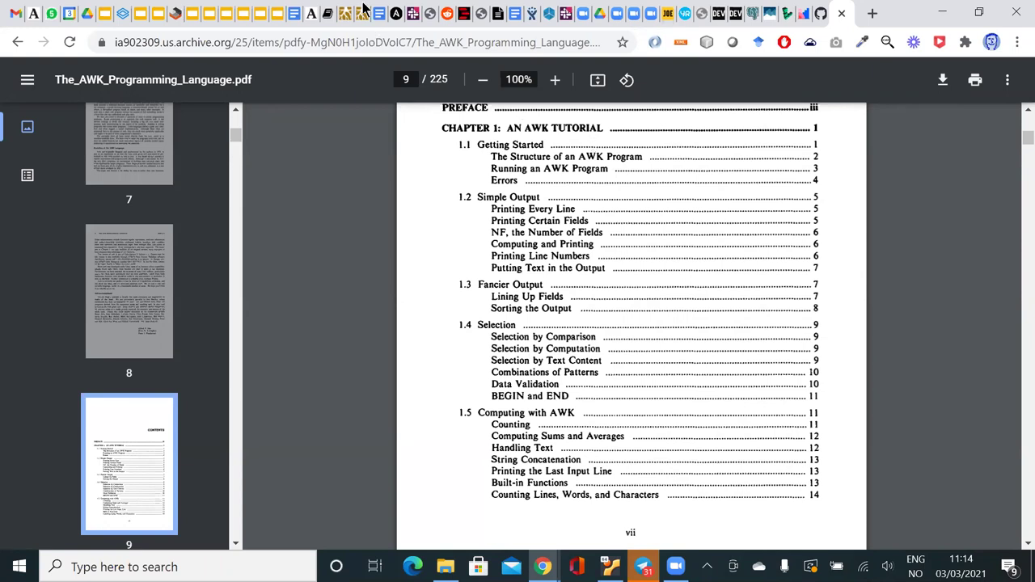
Step: Switch by way of the Reverse Proxy slides to the virtual machine's ~/awk terminal session and add three empty prompt lines
{"action": "left_click", "coordinate": [276, 14]}
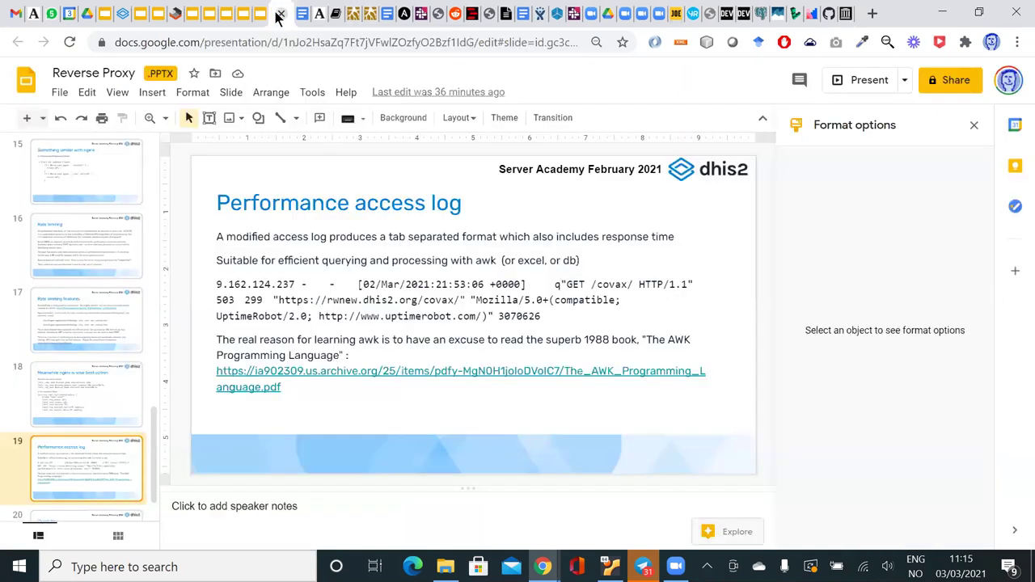
{"action": "key", "text": "alt+Tab"}
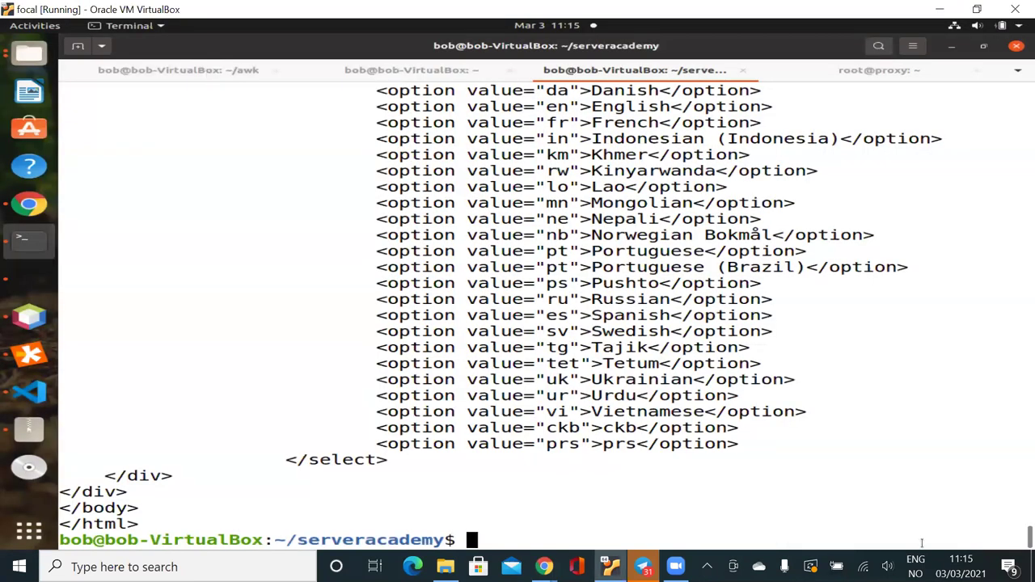
{"action": "key", "text": "alt+1"}
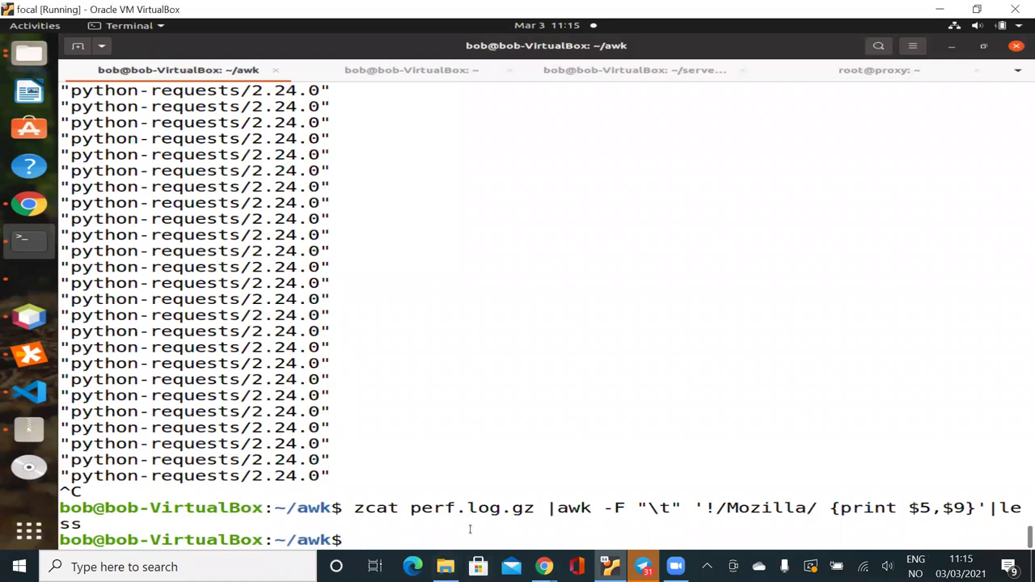
{"action": "key", "text": "Return"}
{"action": "key", "text": "Return"}
{"action": "key", "text": "Return"}
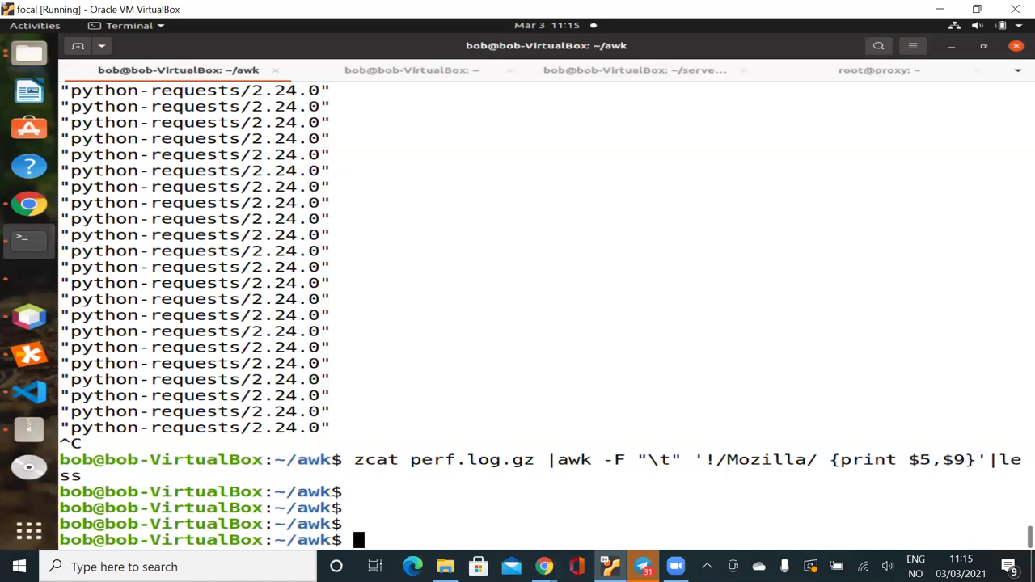
Step: Enter gunzip perf.log.gz at the prompt without running it and replace the gunzip command with zcat
{"action": "type", "text": "gunzip per"}
{"action": "key", "text": "Tab"}
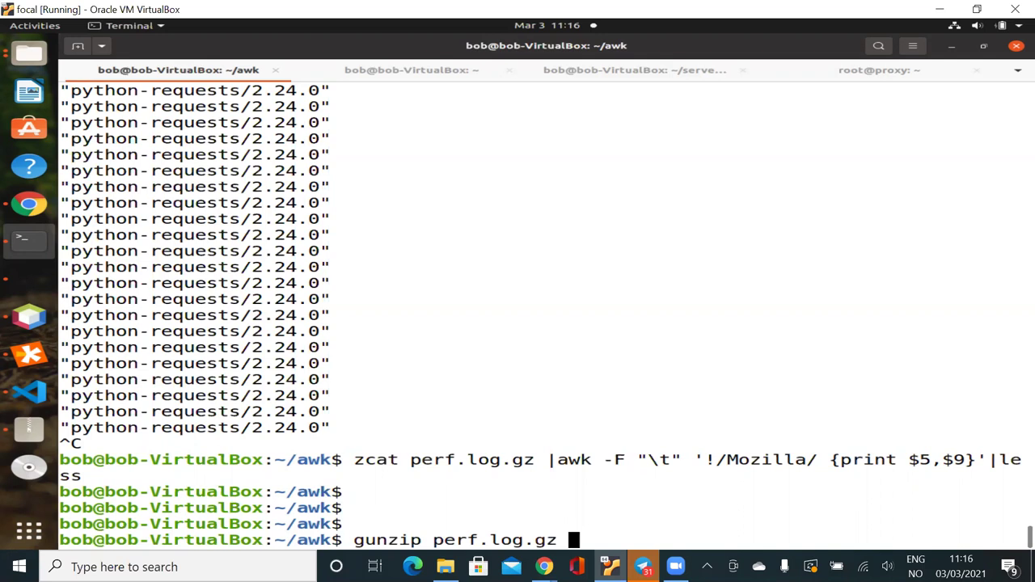
{"action": "key", "text": "Left"}
{"action": "key", "text": "Left"}
{"action": "key", "text": "Left"}
{"action": "key", "text": "Left"}
{"action": "key", "text": "Left"}
{"action": "key", "text": "Left"}
{"action": "key", "text": "Left"}
{"action": "key", "text": "Left"}
{"action": "key", "text": "Left"}
{"action": "key", "text": "Left"}
{"action": "key", "text": "Left"}
{"action": "key", "text": "Left"}
{"action": "key", "text": "Left"}
{"action": "key", "text": "BackSpace"}
{"action": "key", "text": "BackSpace"}
{"action": "key", "text": "BackSpace"}
{"action": "key", "text": "BackSpace"}
{"action": "key", "text": "BackSpace"}
{"action": "key", "text": "BackSpace"}
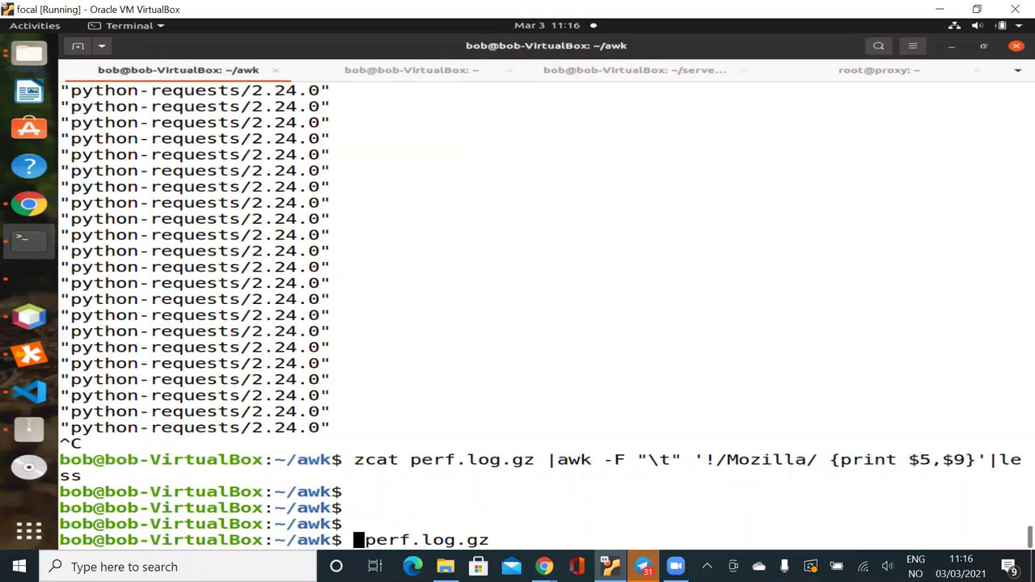
{"action": "type", "text": "zcat"}
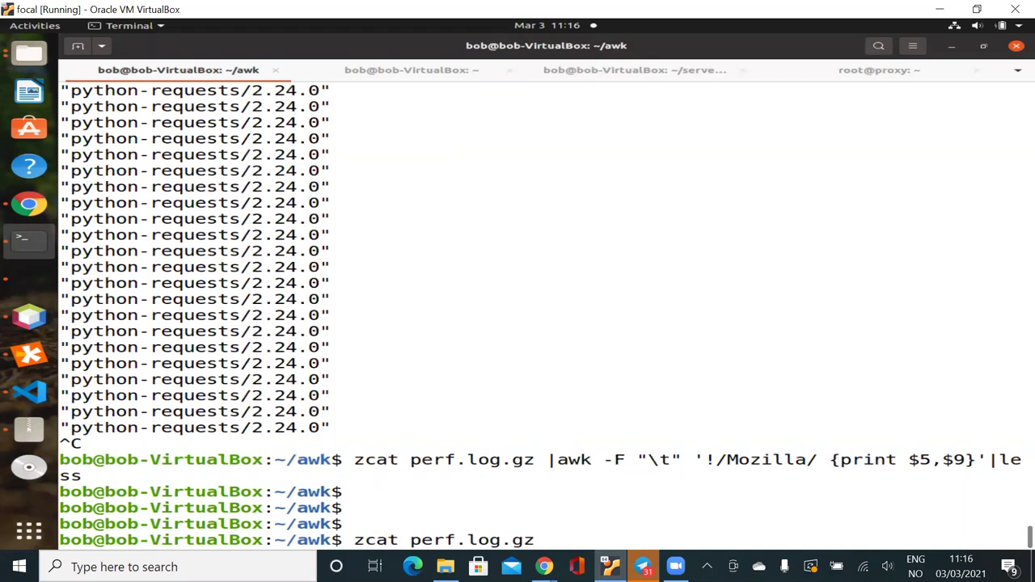
Step: Pipe the zcat output of perf.log.gz into less and run the command
{"action": "key", "text": "Right"}
{"action": "key", "text": "Right"}
{"action": "key", "text": "Right"}
{"action": "key", "text": "Right"}
{"action": "key", "text": "Right"}
{"action": "key", "text": "Right"}
{"action": "key", "text": "Right"}
{"action": "key", "text": "Right"}
{"action": "key", "text": "Right"}
{"action": "key", "text": "Right"}
{"action": "key", "text": "Right"}
{"action": "key", "text": "Right"}
{"action": "key", "text": "Right"}
{"action": "type", "text": "| less"}
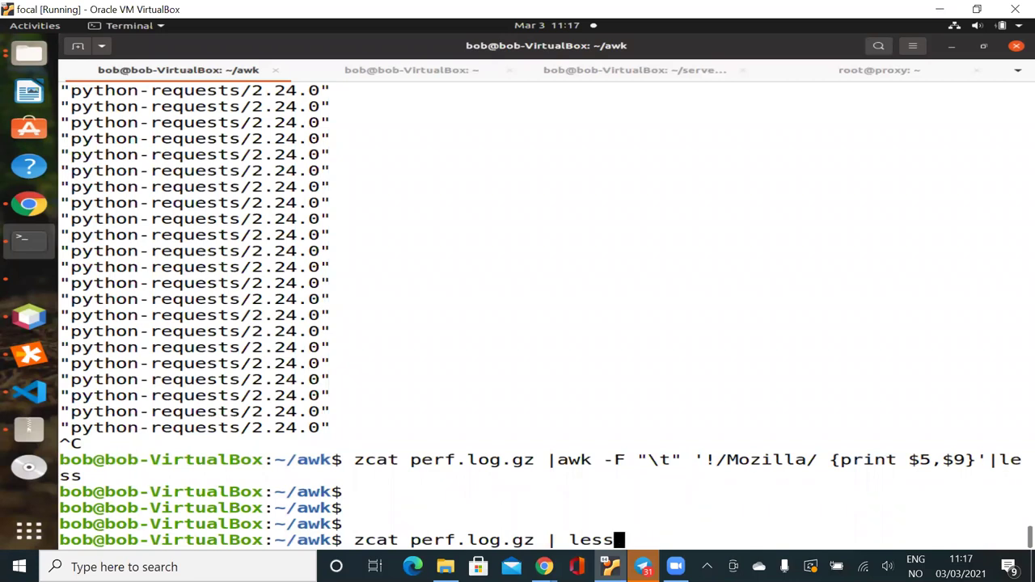
{"action": "key", "text": "Return"}
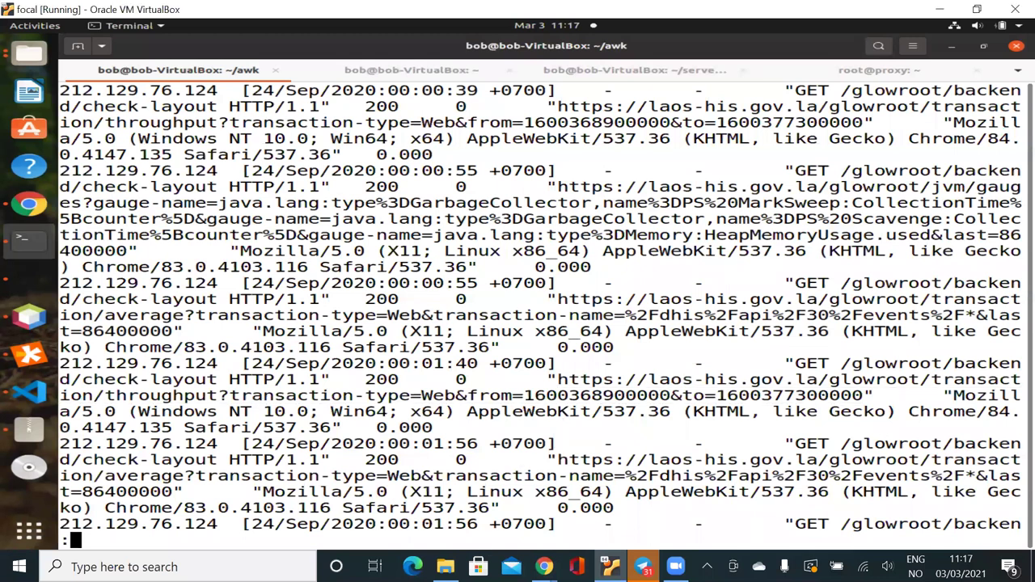
Step: Page through the perf.log.gz entries to examine the fields of the access log, and close the pager
{"action": "key", "text": "space"}
{"action": "scroll", "coordinate": [540, 307], "scroll_direction": "down", "scroll_amount": 5}
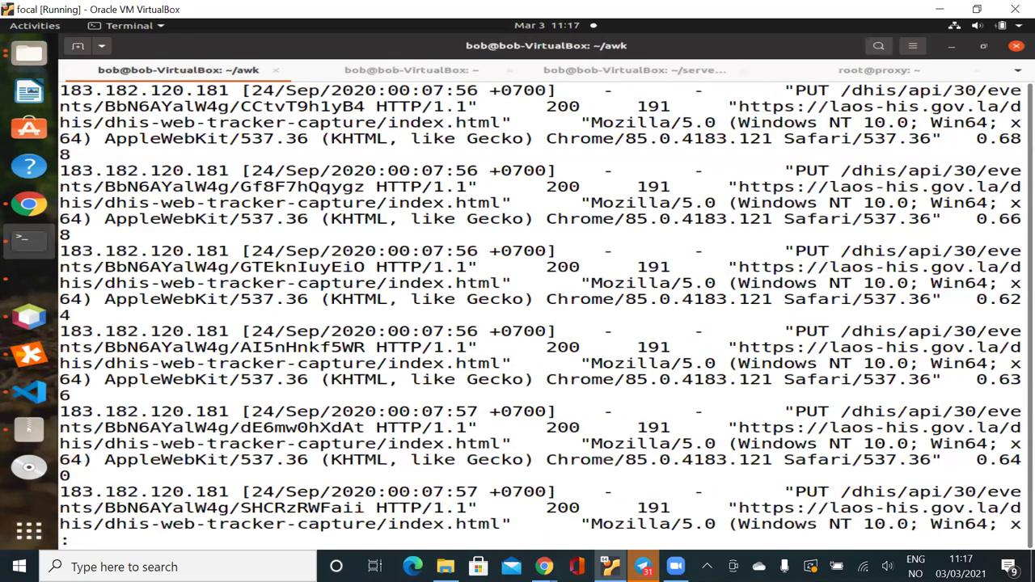
{"action": "scroll", "coordinate": [540, 307], "scroll_direction": "down", "scroll_amount": 10}
{"action": "scroll", "coordinate": [540, 307], "scroll_direction": "down", "scroll_amount": 10}
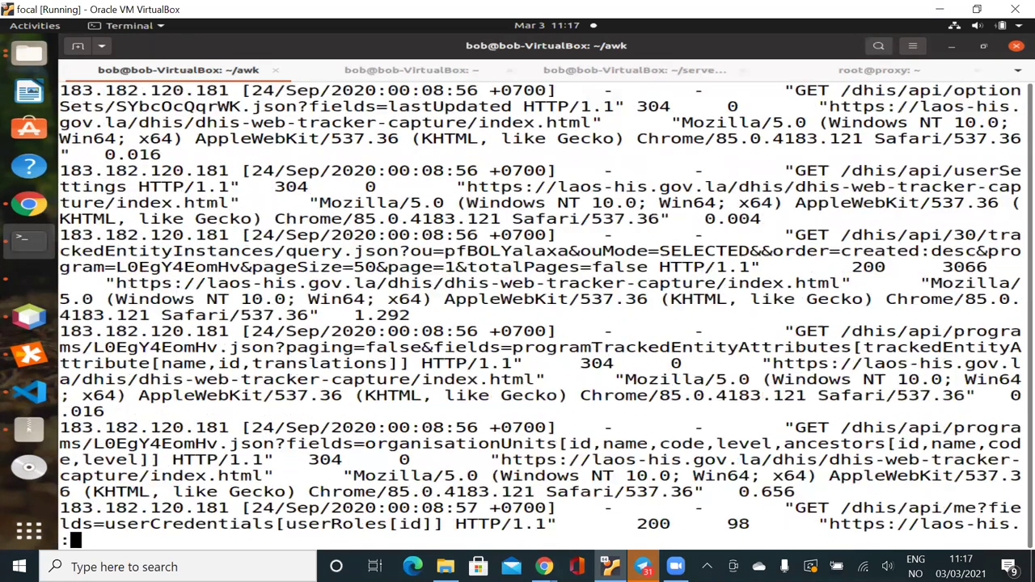
{"action": "scroll", "coordinate": [540, 307], "scroll_direction": "down", "scroll_amount": 10}
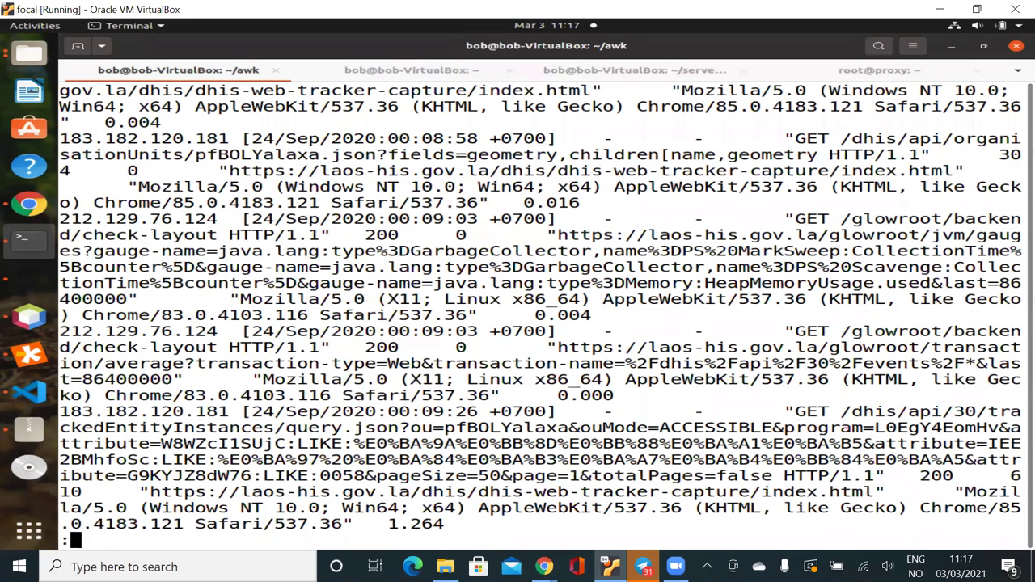
{"action": "key", "text": "space"}
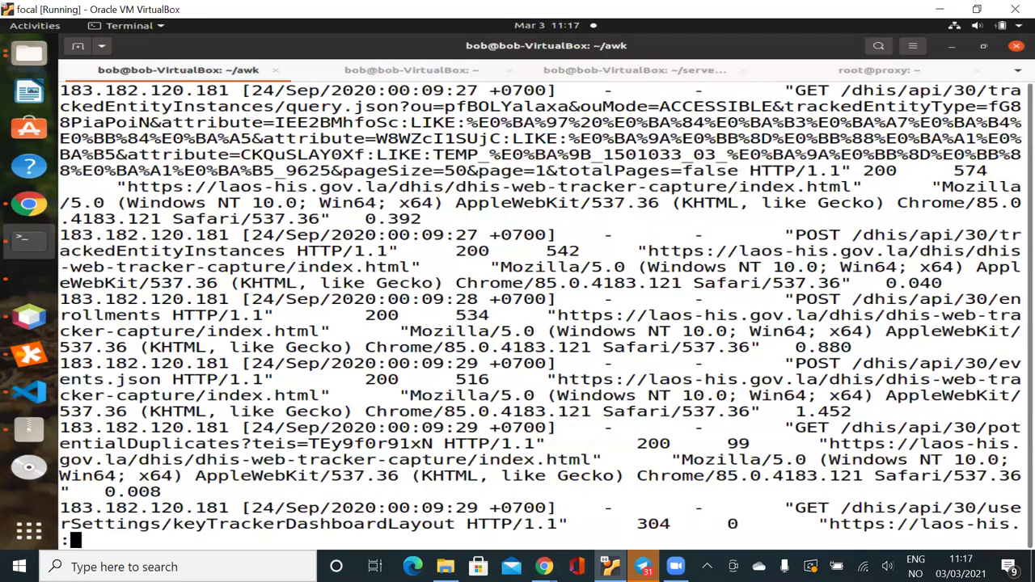
{"action": "key", "text": "space"}
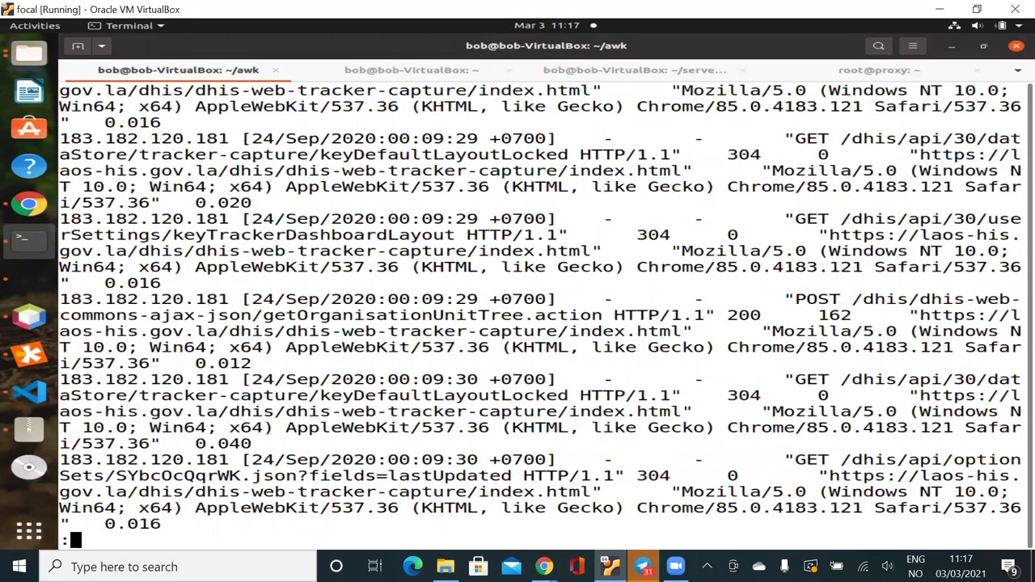
{"action": "key", "text": "space"}
{"action": "key", "text": "space"}
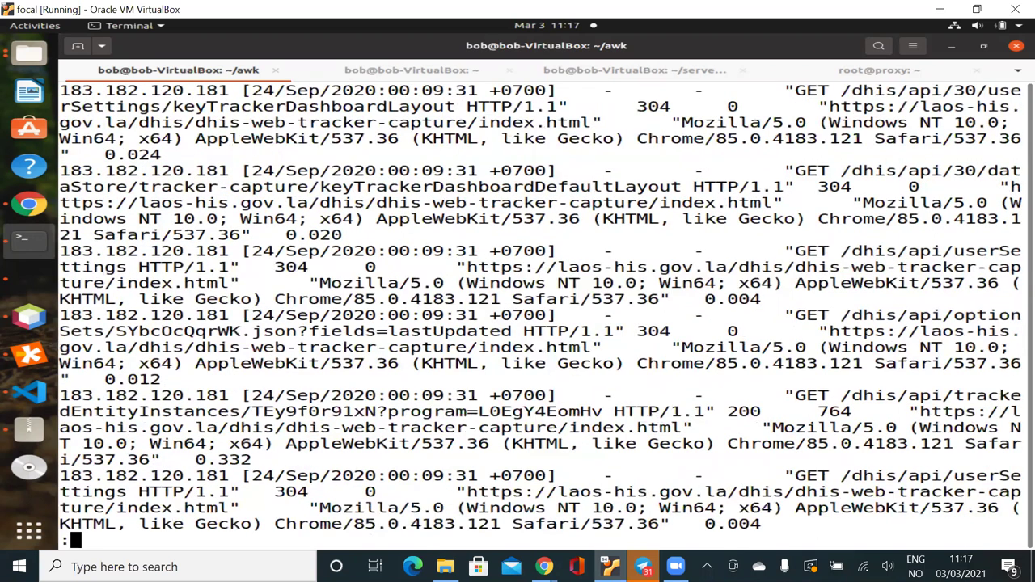
{"action": "key", "text": "space"}
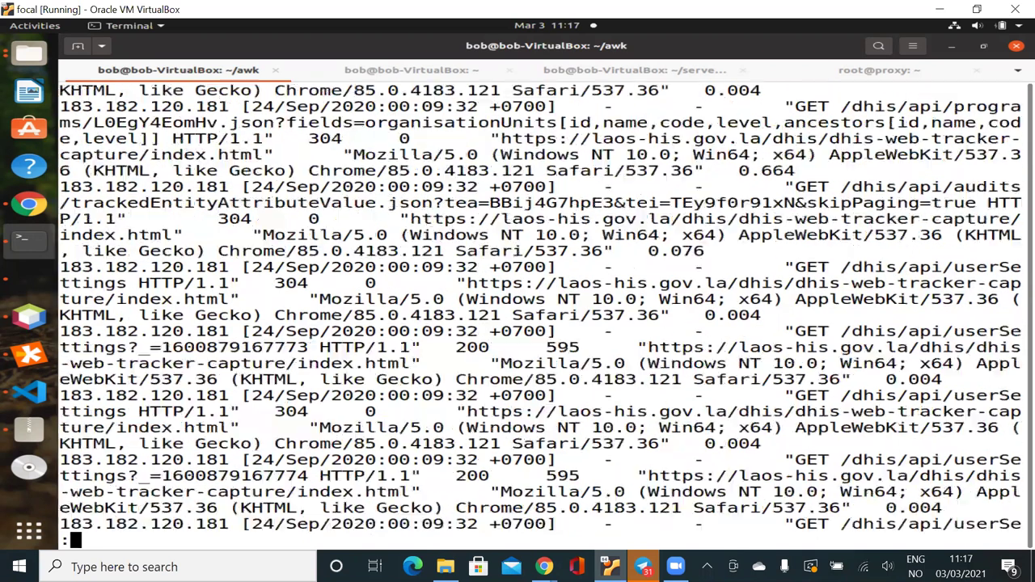
{"action": "key", "text": "q"}
Step: Recall the zcat perf.log.gz command and replace less with awk using a tab field separator, -F "\t"
{"action": "key", "text": "Up"}
{"action": "key", "text": "BackSpace"}
{"action": "key", "text": "BackSpace"}
{"action": "key", "text": "BackSpace"}
{"action": "key", "text": "BackSpace"}
{"action": "type", "text": "awk "}
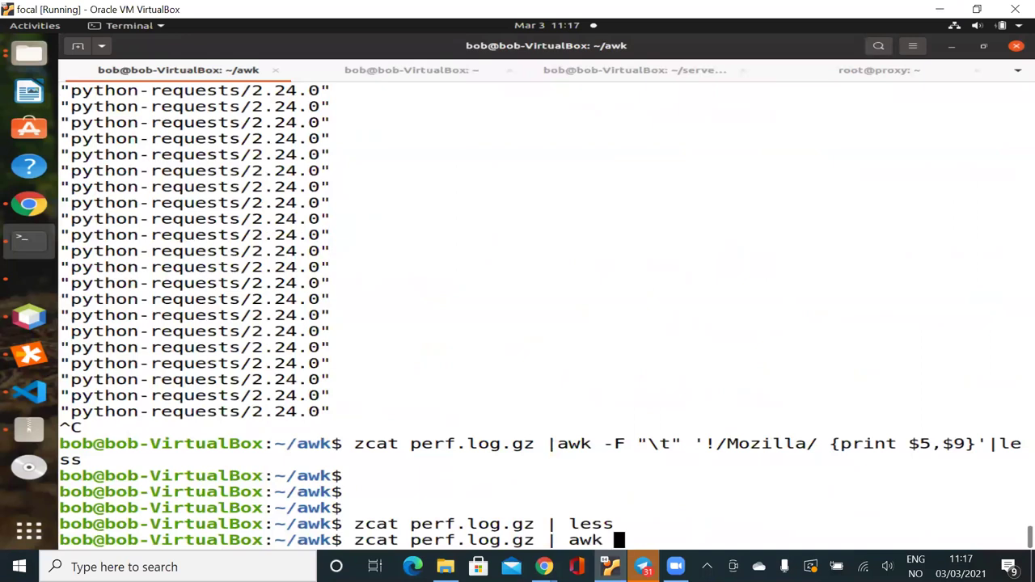
{"action": "type", "text": "-F \"\\t"}
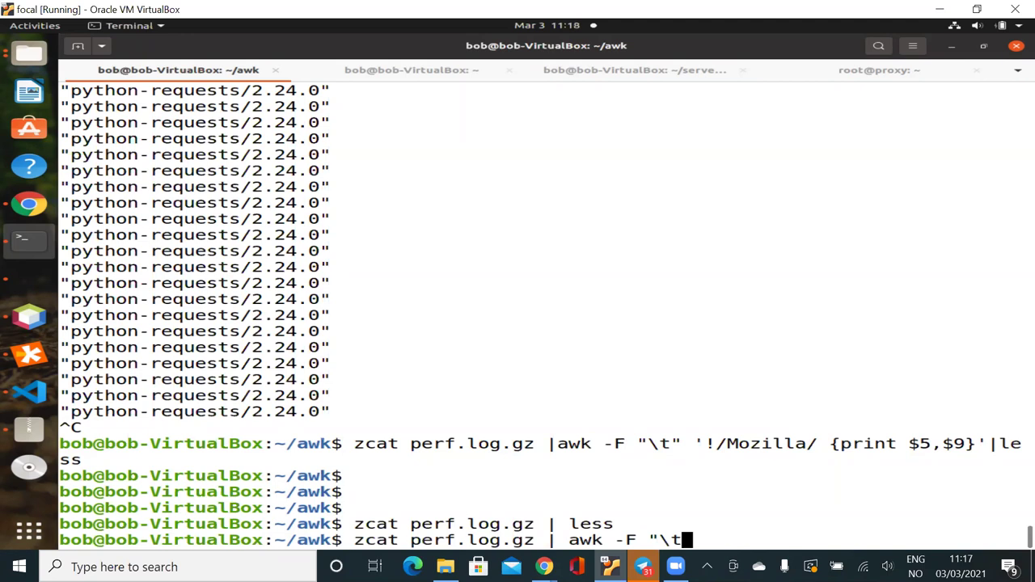
{"action": "type", "text": "\""}
Step: Add the awk program '{print $0}', pipe its output into less and run the command
{"action": "type", "text": "'{}'"}
{"action": "key", "text": "Left"}
{"action": "key", "text": "Left"}
{"action": "type", "text": "p"}
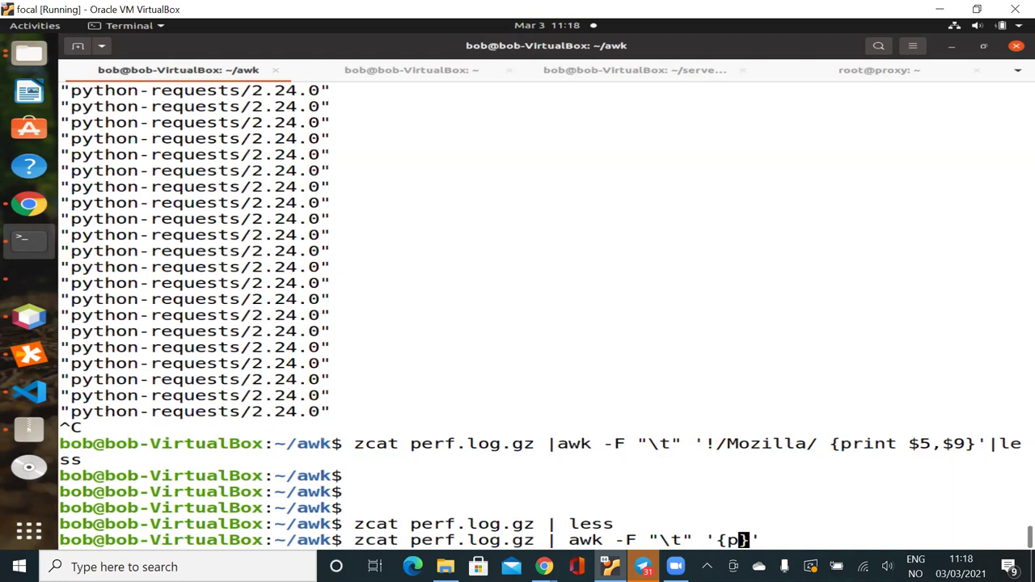
{"action": "type", "text": "rint $0"}
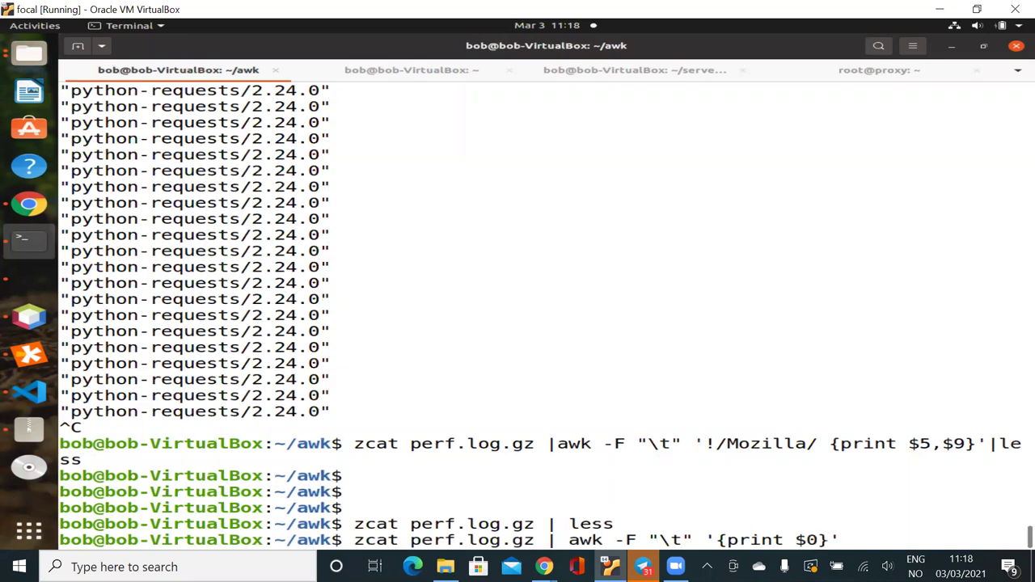
{"action": "key", "text": "End"}
{"action": "type", "text": "|less"}
{"action": "key", "text": "Return"}
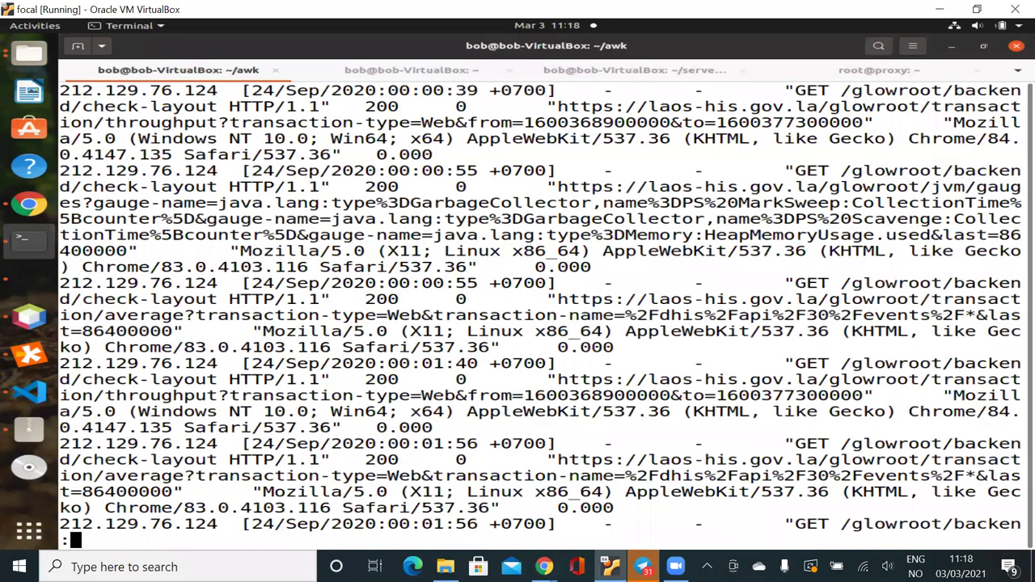
Step: Look through the full log lines printed by awk and close the pager
{"action": "key", "text": "space"}
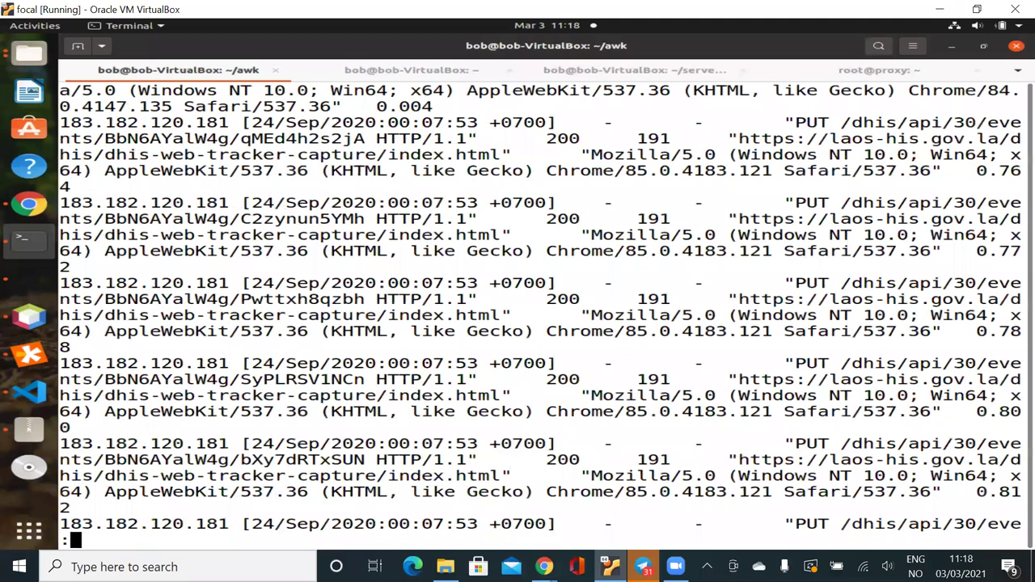
{"action": "scroll", "coordinate": [540, 316], "scroll_direction": "down", "scroll_amount": 5}
{"action": "scroll", "coordinate": [540, 316], "scroll_direction": "up", "scroll_amount": 3}
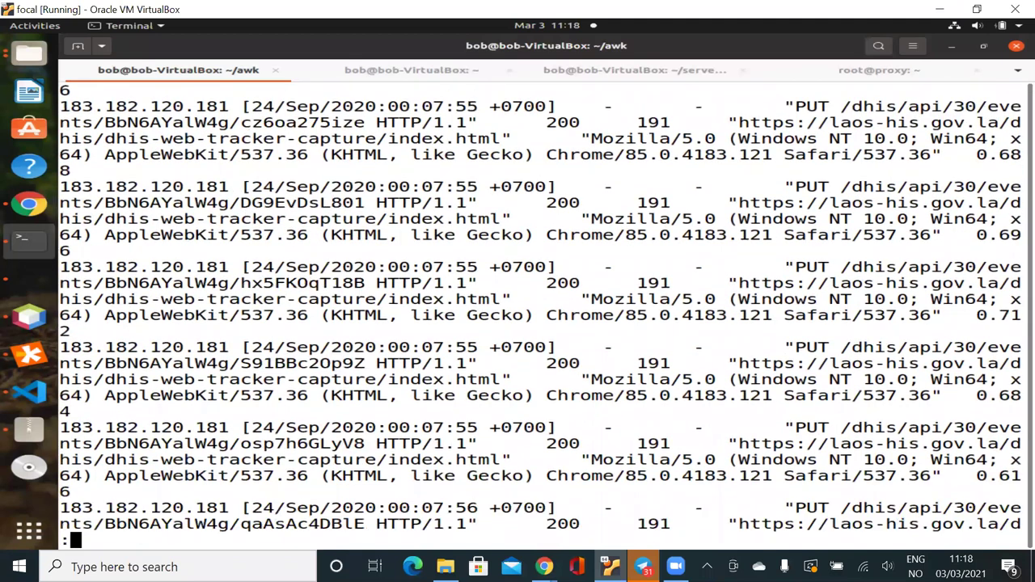
{"action": "scroll", "coordinate": [540, 308], "scroll_direction": "up", "scroll_amount": 5}
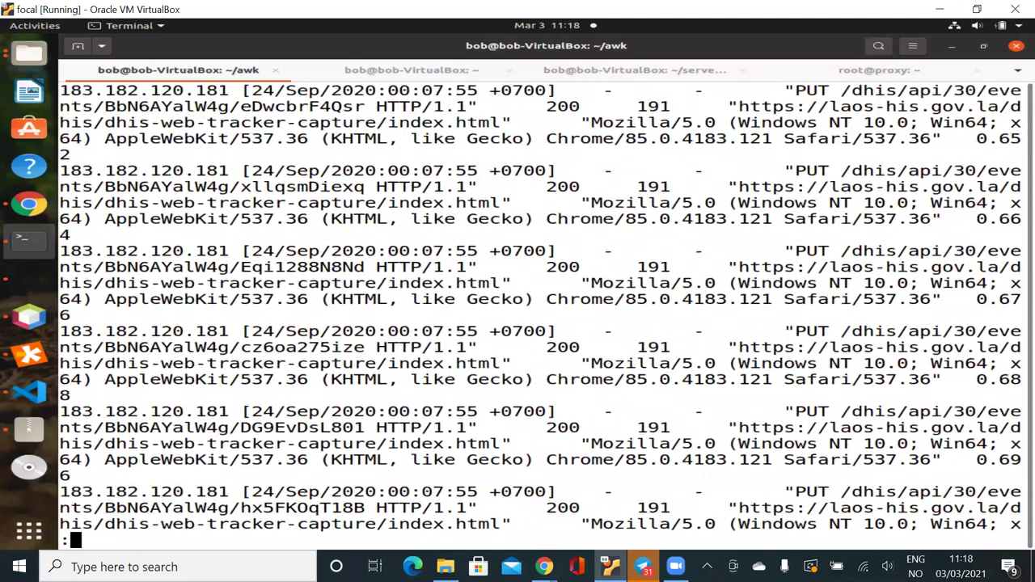
{"action": "scroll", "coordinate": [540, 308], "scroll_direction": "up", "scroll_amount": 7}
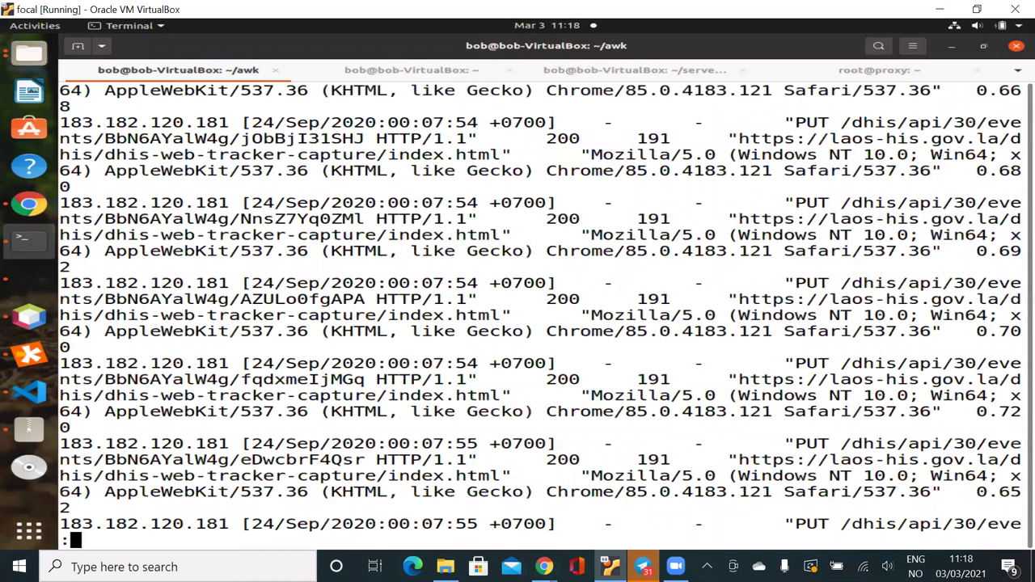
{"action": "key", "text": "q"}
Step: Recall the awk command, change the printed field from $0 to $1 and run it through less
{"action": "key", "text": "Up"}
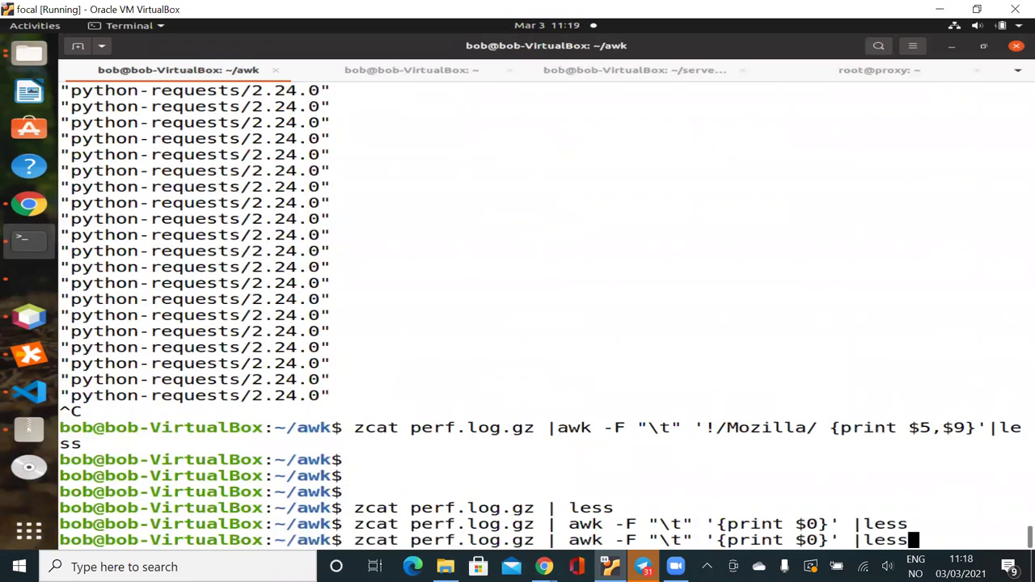
{"action": "key", "text": "Left"}
{"action": "key", "text": "Left"}
{"action": "key", "text": "Left"}
{"action": "key", "text": "Left"}
{"action": "key", "text": "Left"}
{"action": "key", "text": "Left"}
{"action": "key", "text": "Left"}
{"action": "key", "text": "Left"}
{"action": "key", "text": "Delete"}
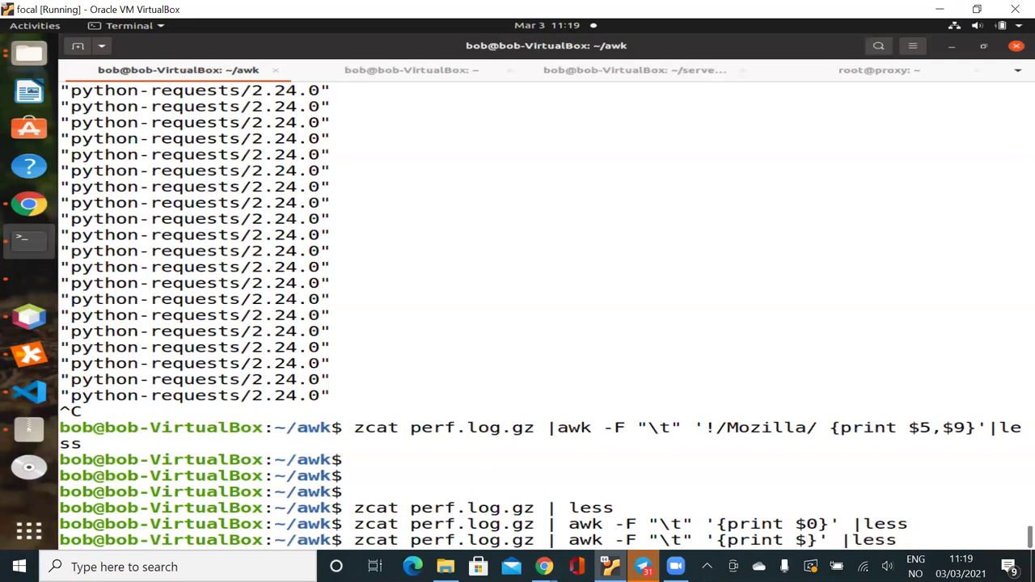
{"action": "type", "text": "1"}
{"action": "key", "text": "Return"}
Step: Page and scroll through the client IP addresses printed from the first field, and close the pager
{"action": "key", "text": "space"}
{"action": "key", "text": "space"}
{"action": "key", "text": "space"}
{"action": "key", "text": "space"}
{"action": "key", "text": "space"}
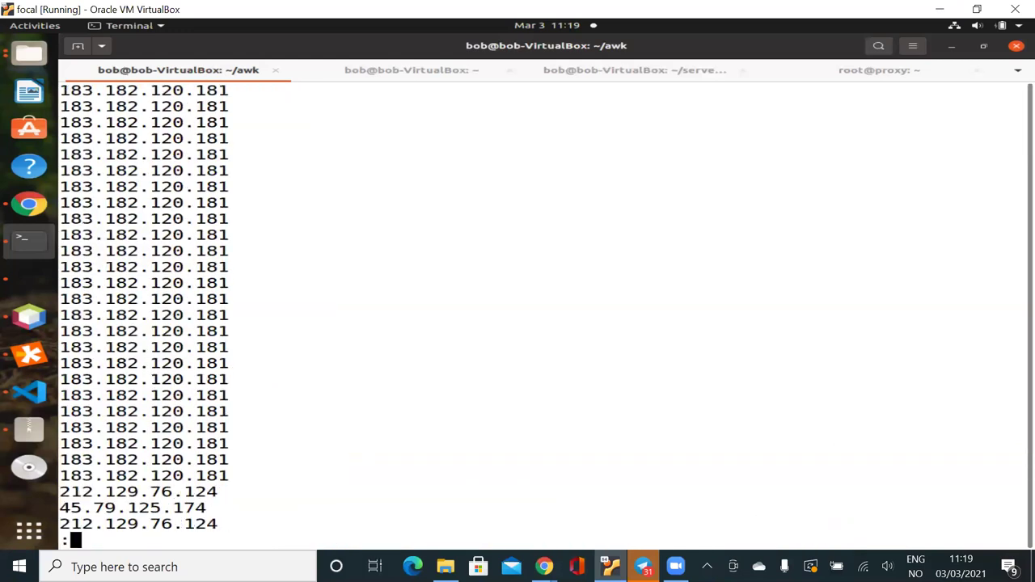
{"action": "key", "text": "space"}
{"action": "key", "text": "space"}
{"action": "key", "text": "space"}
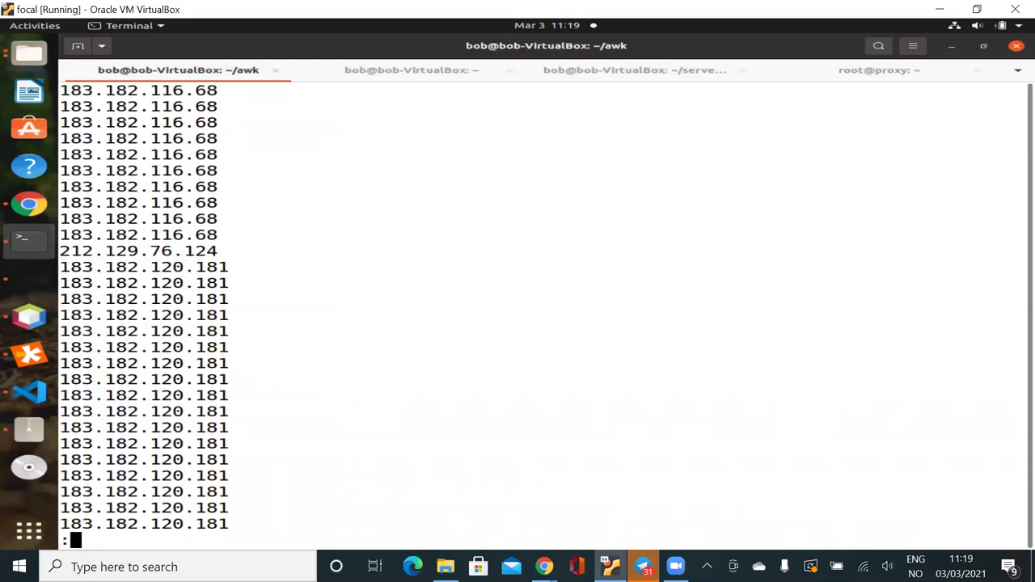
{"action": "key", "text": "space"}
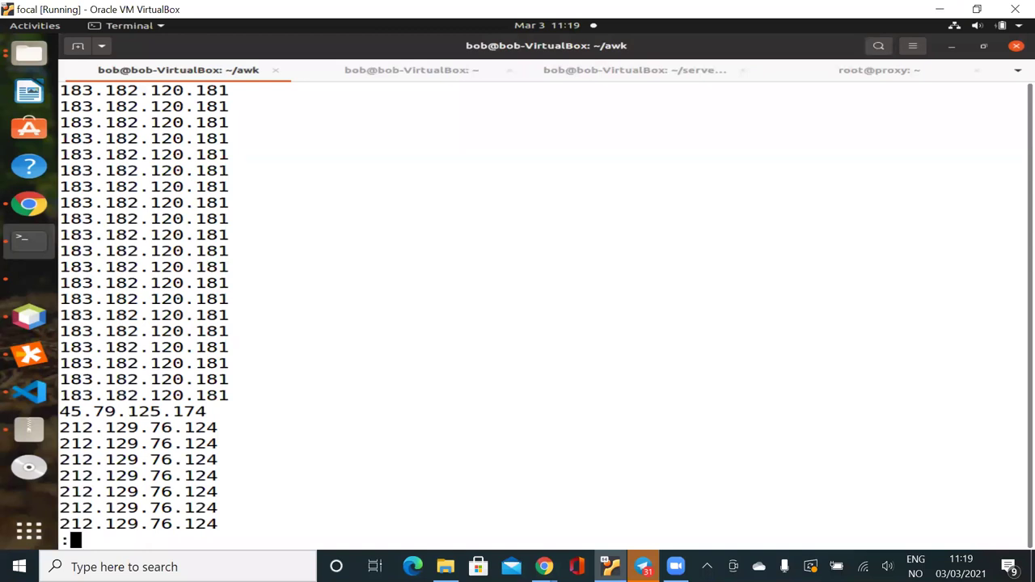
{"action": "key", "text": "Down"}
{"action": "key", "text": "Down"}
{"action": "key", "text": "Down"}
{"action": "key", "text": "Down"}
{"action": "key", "text": "Down"}
{"action": "key", "text": "Down"}
{"action": "key", "text": "Down"}
{"action": "key", "text": "Down"}
{"action": "key", "text": "Down"}
{"action": "key", "text": "Down"}
{"action": "key", "text": "Down"}
{"action": "key", "text": "Down"}
{"action": "key", "text": "Down"}
{"action": "key", "text": "Down"}
{"action": "key", "text": "Down"}
{"action": "key", "text": "Down"}
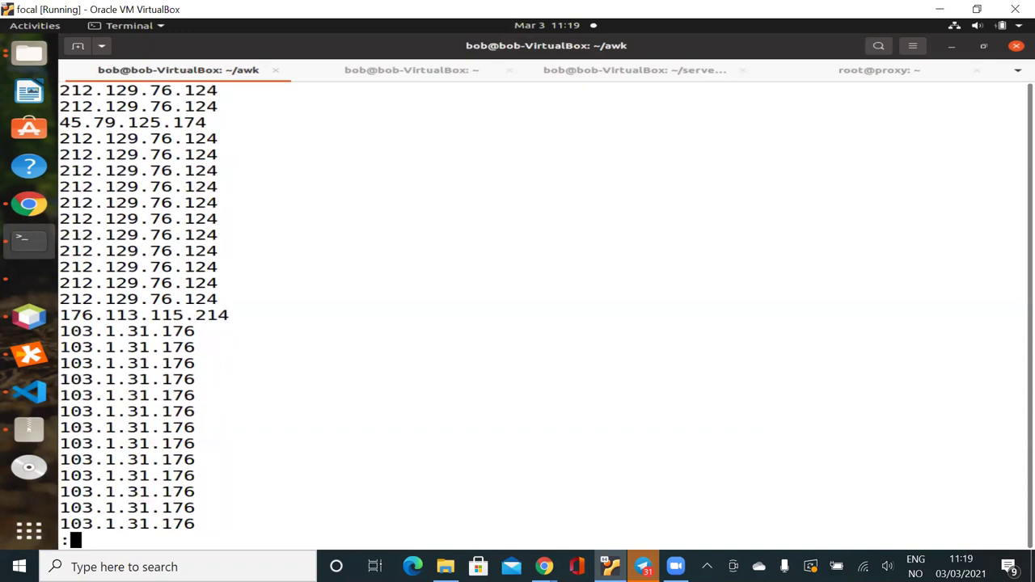
{"action": "key", "text": "Down"}
{"action": "key", "text": "Down"}
{"action": "key", "text": "Down"}
{"action": "key", "text": "Down"}
{"action": "key", "text": "Down"}
{"action": "key", "text": "Down"}
{"action": "key", "text": "Down"}
{"action": "key", "text": "Down"}
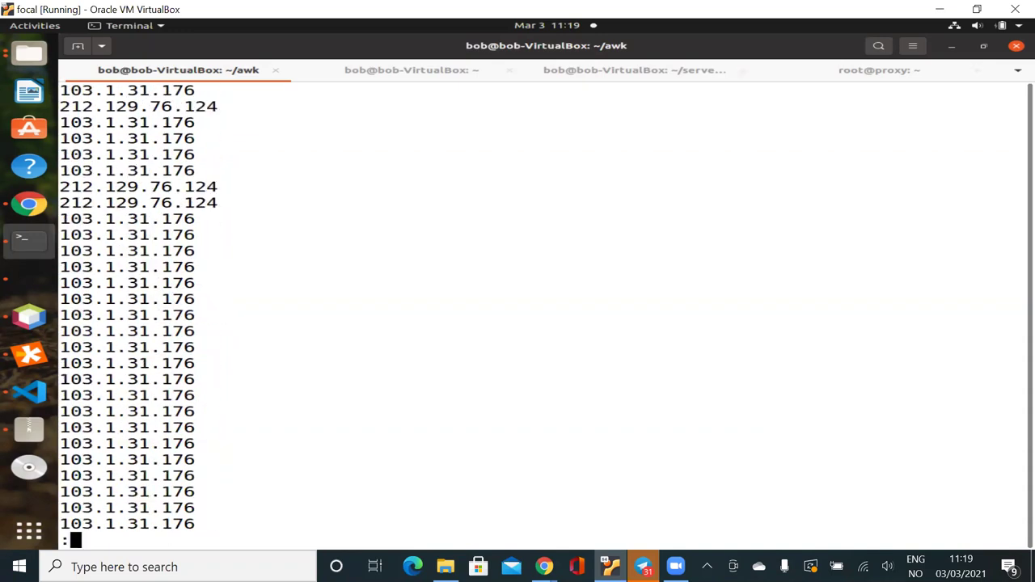
{"action": "key", "text": "q"}
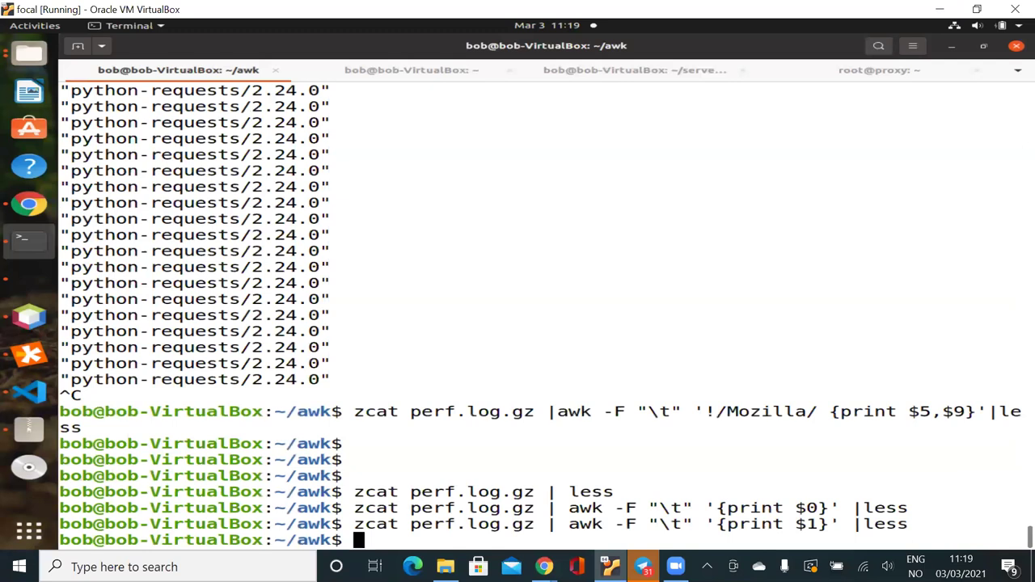
Step: Insert sort before less in the '{print $1}' pipeline, run it, page through the sorted addresses and close the pager
{"action": "key", "text": "Up"}
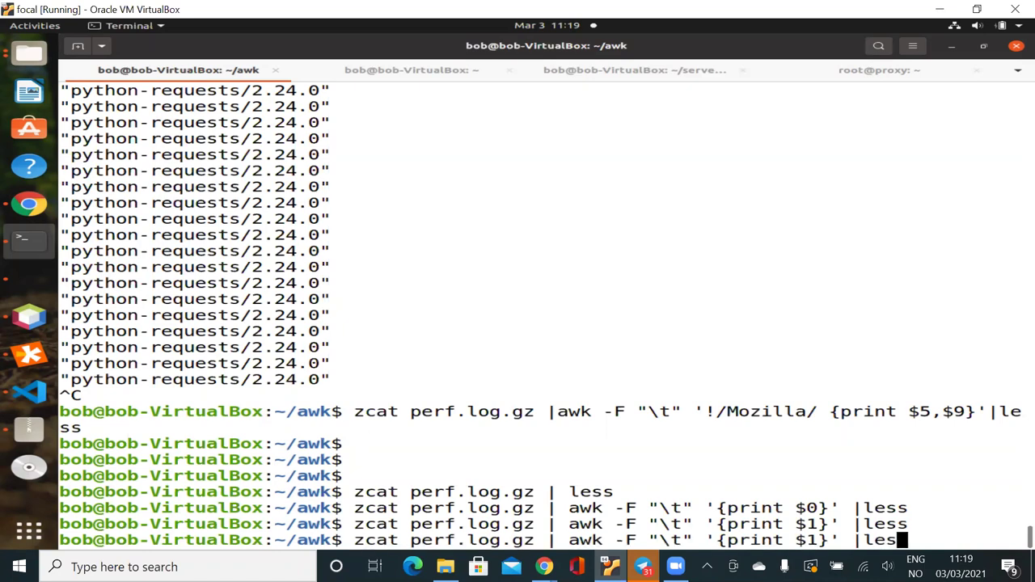
{"action": "key", "text": "BackSpace"}
{"action": "key", "text": "BackSpace"}
{"action": "key", "text": "BackSpace"}
{"action": "type", "text": "sort |less"}
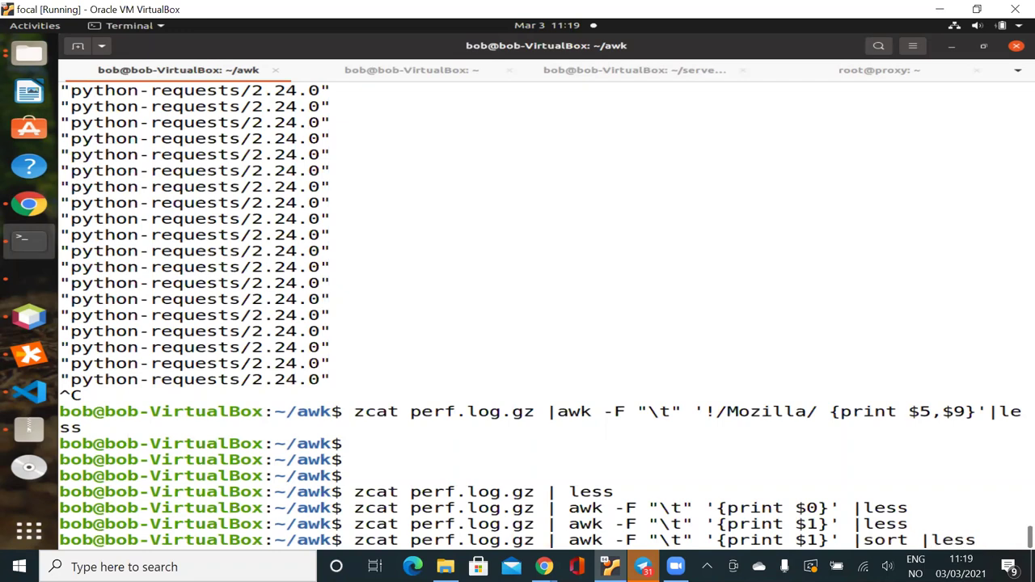
{"action": "key", "text": "Return"}
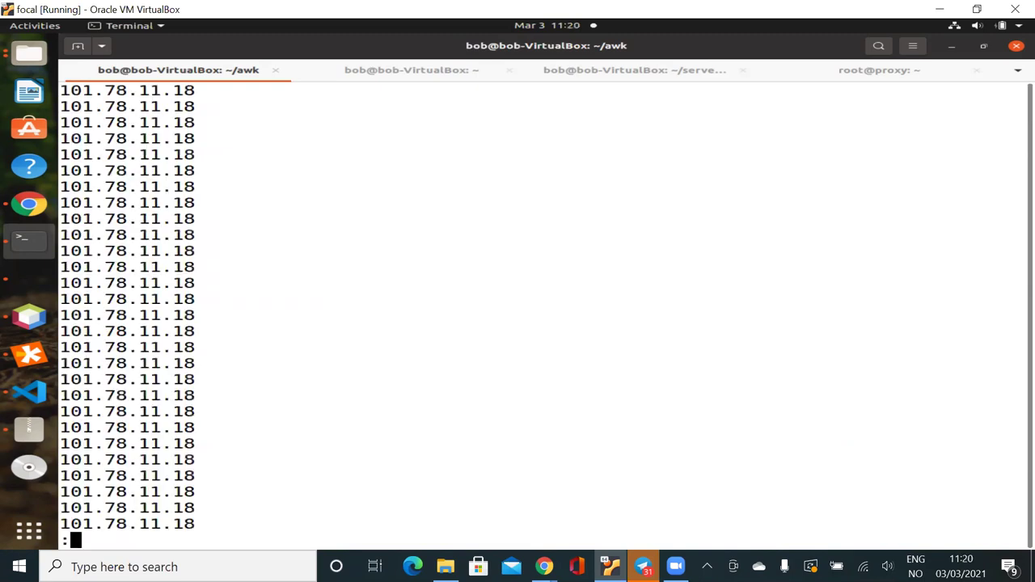
{"action": "key", "text": "space"}
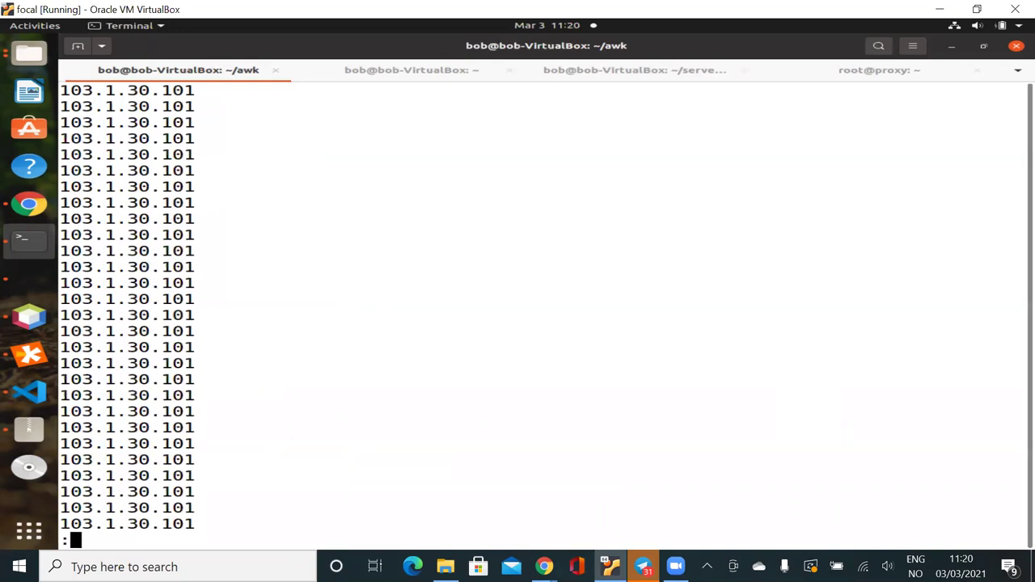
{"action": "key", "text": "space"}
{"action": "key", "text": "space"}
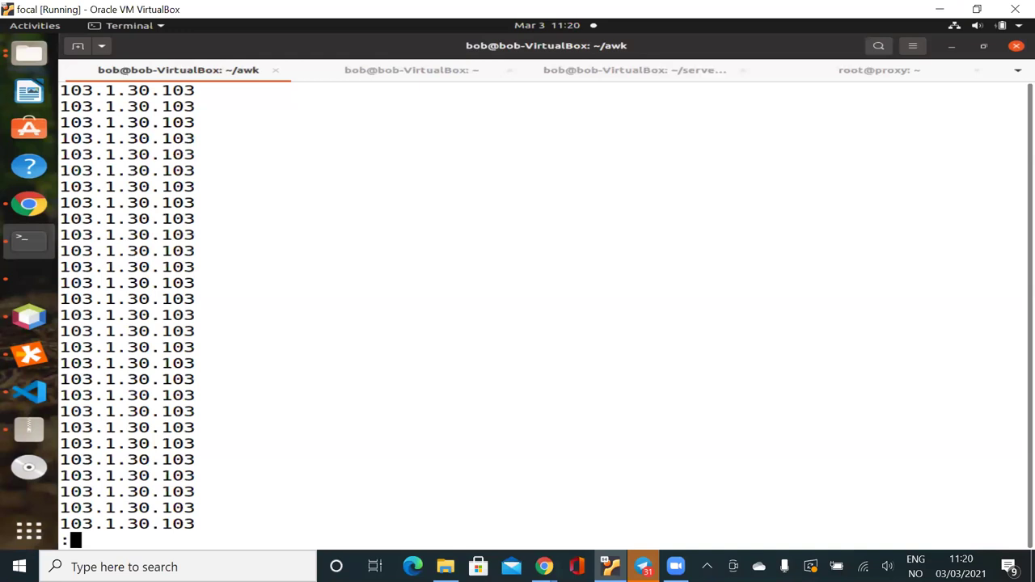
{"action": "key", "text": "q"}
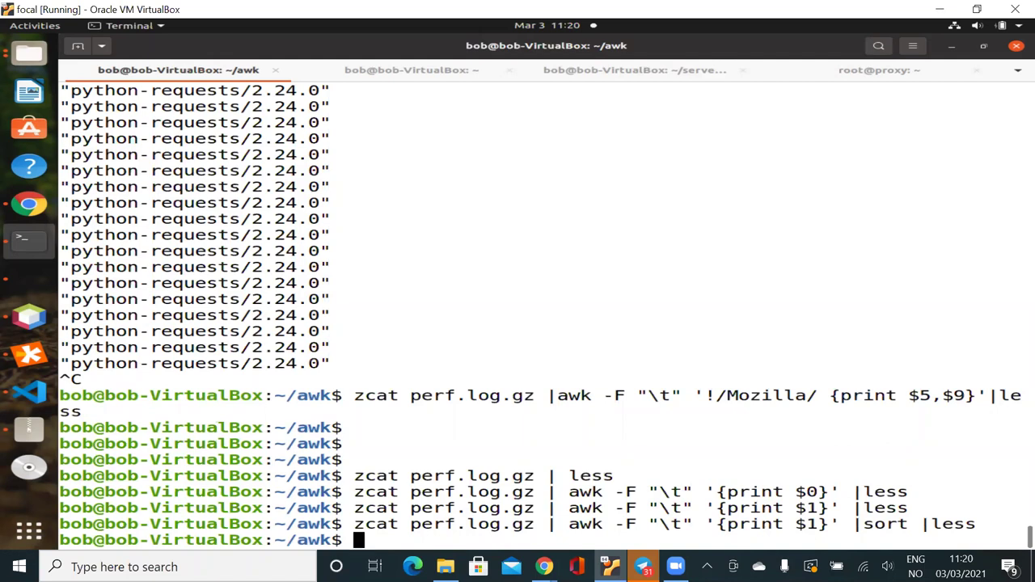
Step: Extend the sorted address pipeline with uniq before less and run it
{"action": "key", "text": "Up"}
{"action": "key", "text": "BackSpace"}
{"action": "key", "text": "BackSpace"}
{"action": "key", "text": "BackSpace"}
{"action": "key", "text": "BackSpace"}
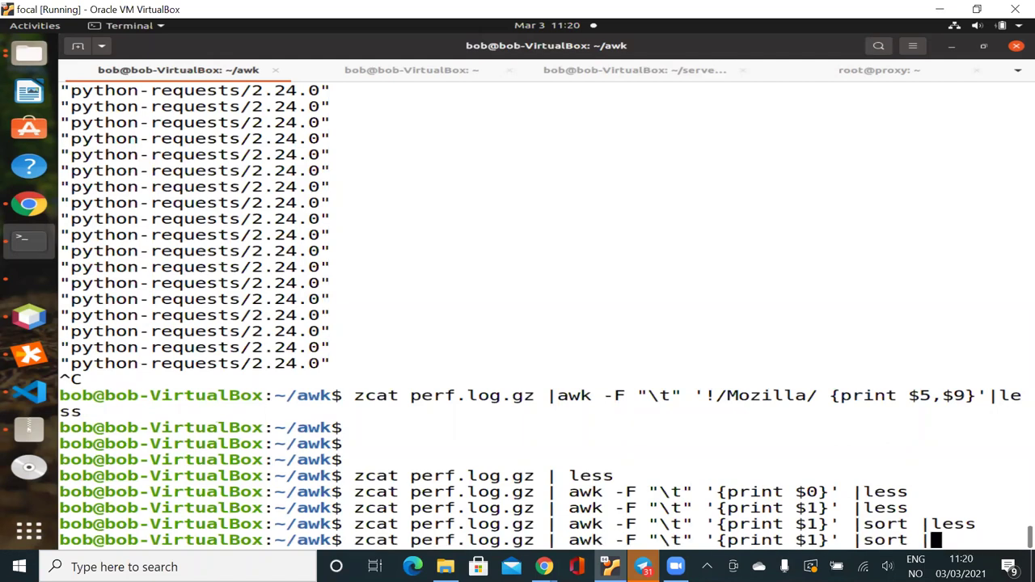
{"action": "type", "text": "uniq"}
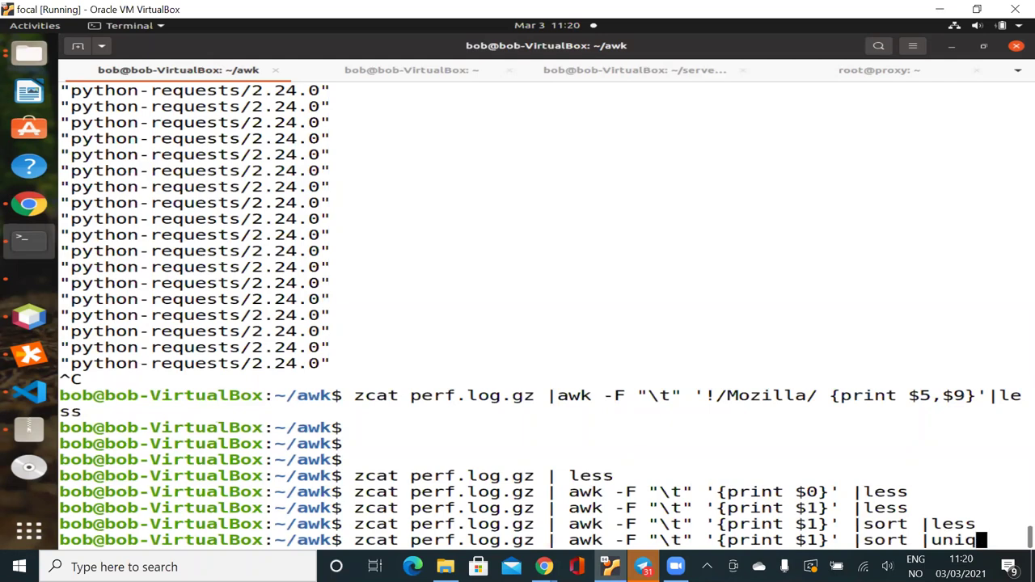
{"action": "type", "text": "|less"}
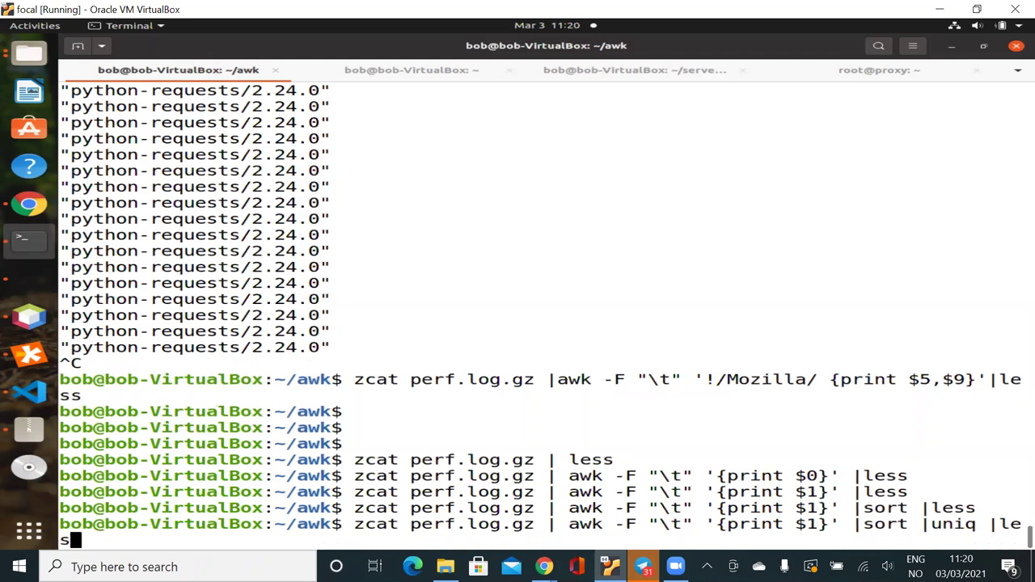
{"action": "key", "text": "Return"}
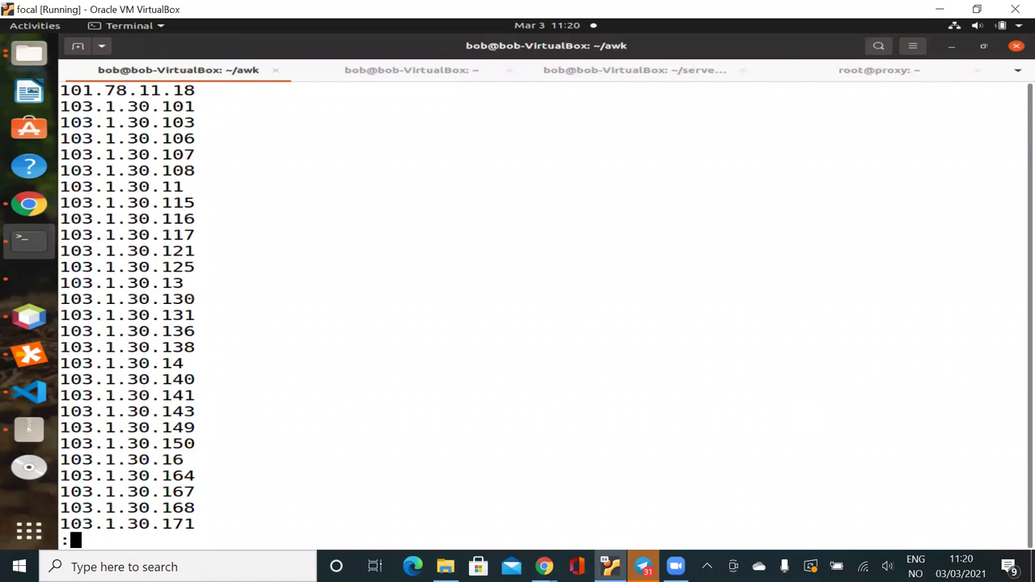
Step: Page through the list of unique client IP addresses and close the pager
{"action": "key", "text": "space"}
{"action": "key", "text": "space"}
{"action": "key", "text": "space"}
{"action": "key", "text": "space"}
{"action": "key", "text": "space"}
{"action": "key", "text": "space"}
{"action": "key", "text": "space"}
{"action": "key", "text": "space"}
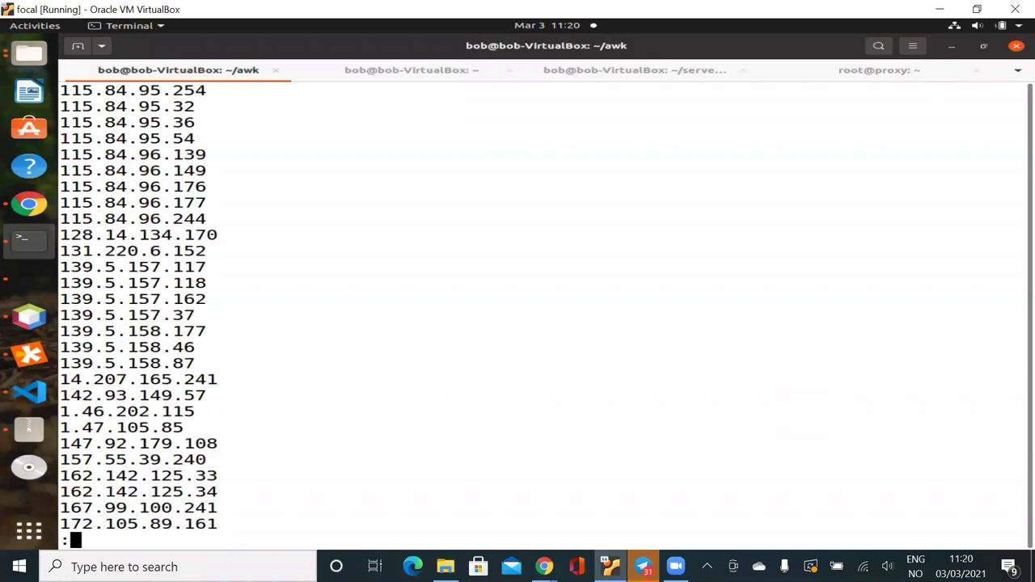
{"action": "key", "text": "space"}
{"action": "key", "text": "space"}
{"action": "key", "text": "space"}
{"action": "key", "text": "space"}
{"action": "key", "text": "space"}
{"action": "key", "text": "space"}
{"action": "key", "text": "space"}
{"action": "key", "text": "space"}
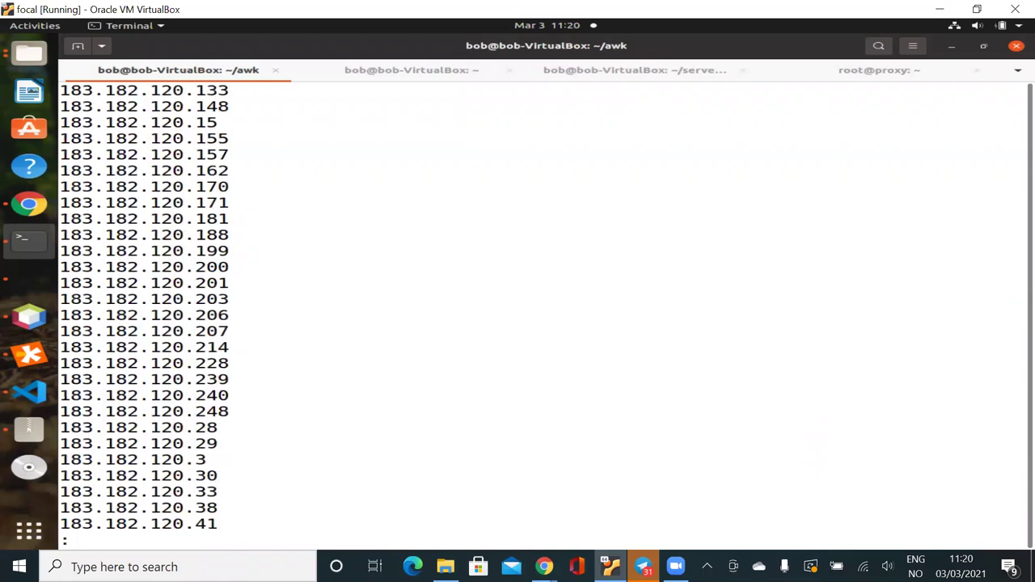
{"action": "key", "text": "space"}
{"action": "key", "text": "space"}
{"action": "key", "text": "space"}
{"action": "key", "text": "space"}
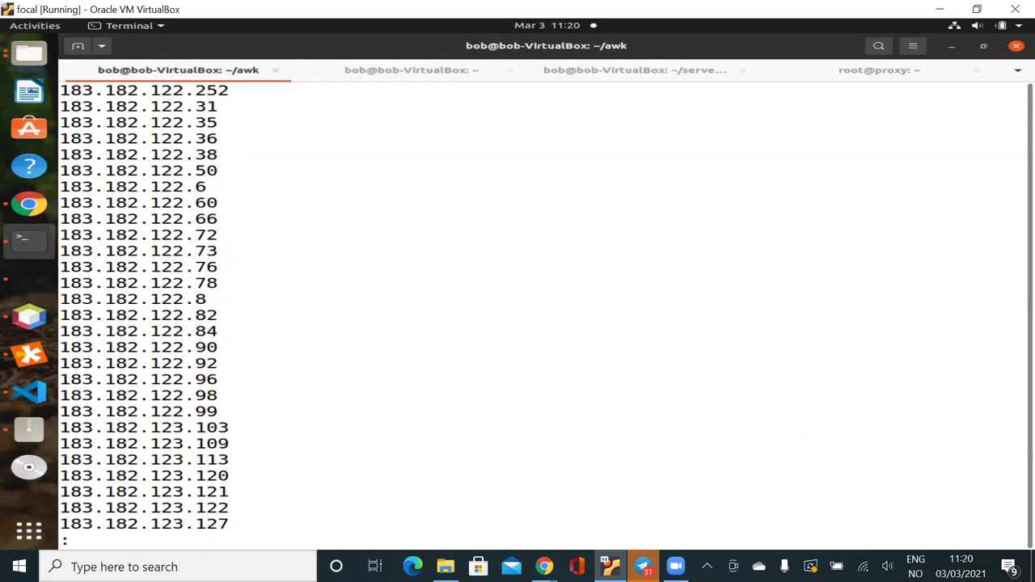
{"action": "key", "text": "q"}
Step: Replace less with wc -l in the sort and uniq pipeline and run it to count the unique addresses
{"action": "key", "text": "Up"}
{"action": "key", "text": "BackSpace"}
{"action": "key", "text": "BackSpace"}
{"action": "key", "text": "BackSpace"}
{"action": "key", "text": "BackSpace"}
{"action": "type", "text": "wc"}
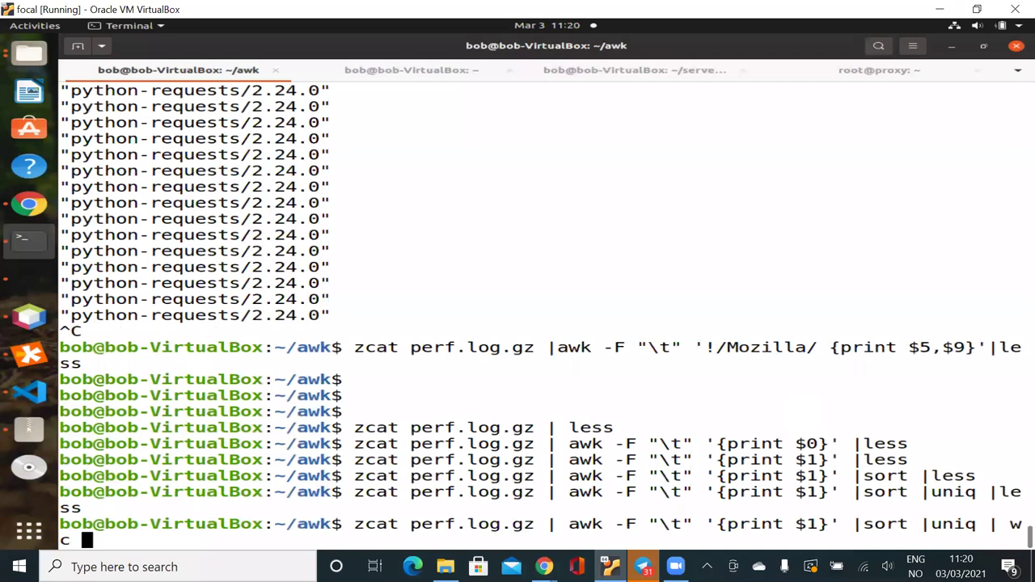
{"action": "type", "text": "-l"}
{"action": "key", "text": "Return"}
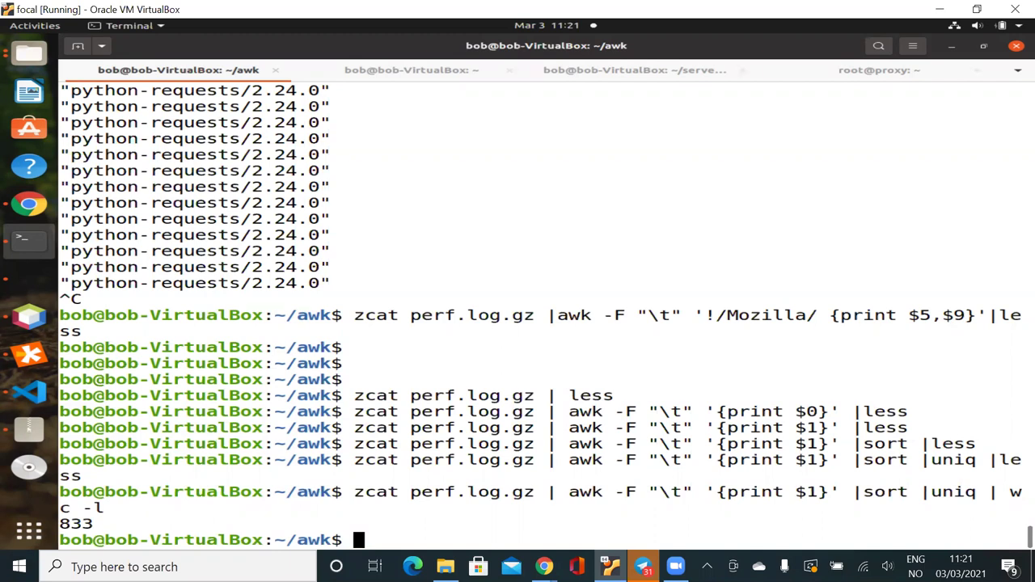
{"action": "key", "text": "Up"}
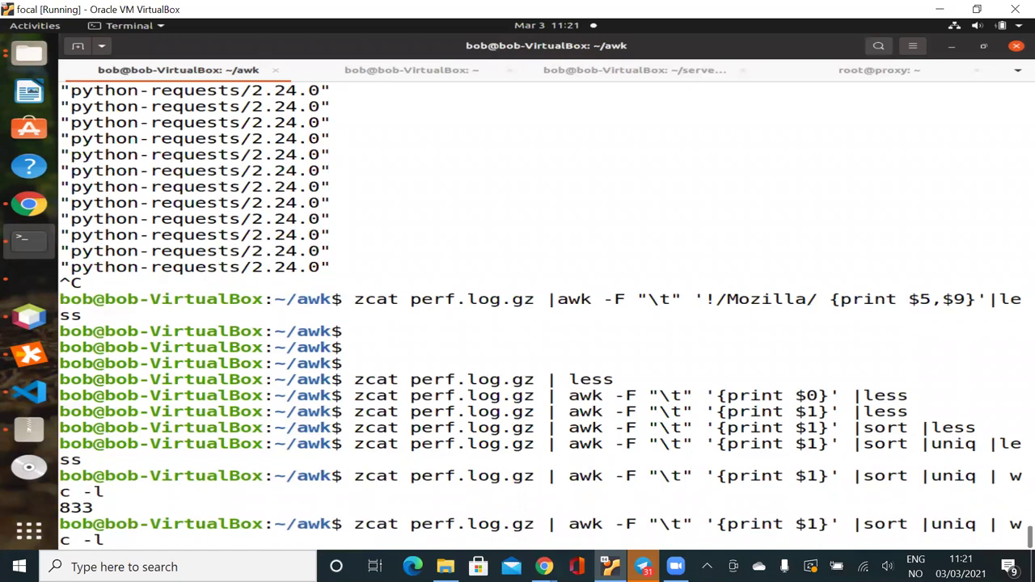
{"action": "key", "text": "BackSpace"}
{"action": "key", "text": "BackSpace"}
{"action": "key", "text": "BackSpace"}
{"action": "key", "text": "BackSpace"}
{"action": "key", "text": "BackSpace"}
{"action": "key", "text": "BackSpace"}
{"action": "key", "text": "BackSpace"}
{"action": "key", "text": "BackSpace"}
{"action": "key", "text": "BackSpace"}
{"action": "key", "text": "BackSpace"}
{"action": "key", "text": "BackSpace"}
{"action": "key", "text": "BackSpace"}
{"action": "key", "text": "BackSpace"}
{"action": "key", "text": "BackSpace"}
{"action": "key", "text": "BackSpace"}
{"action": "key", "text": "BackSpace"}
{"action": "key", "text": "BackSpace"}
{"action": "key", "text": "BackSpace"}
{"action": "key", "text": "BackSpace"}
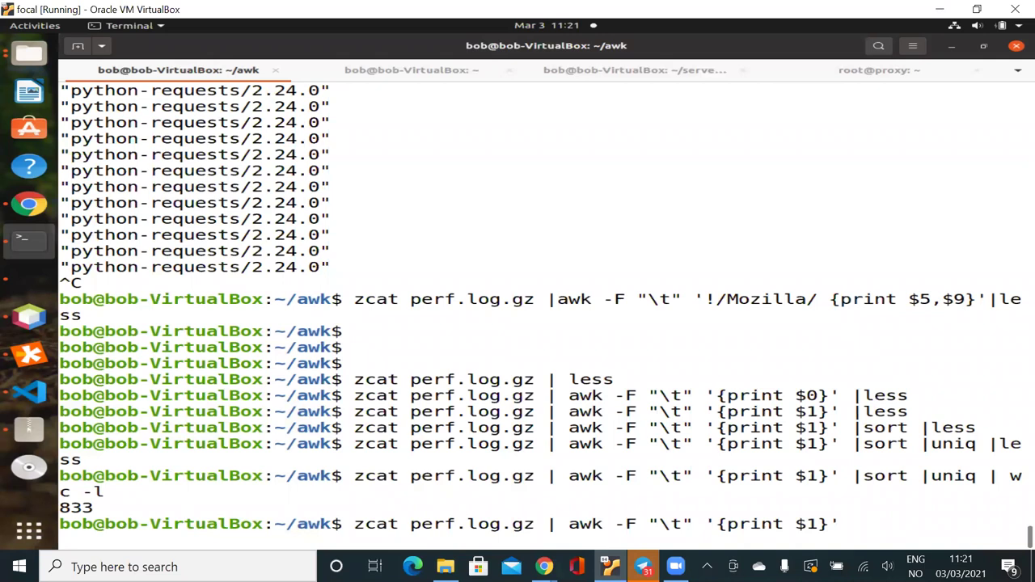
{"action": "key", "text": "Left"}
Step: Rerun the awk '{print $0}' |less command, highlight the GET method in one log entry to identify its field, and close the pager
{"action": "key", "text": "Up"}
{"action": "key", "text": "Up"}
{"action": "key", "text": "Up"}
{"action": "key", "text": "Up"}
{"action": "key", "text": "Up"}
{"action": "key", "text": "Return"}
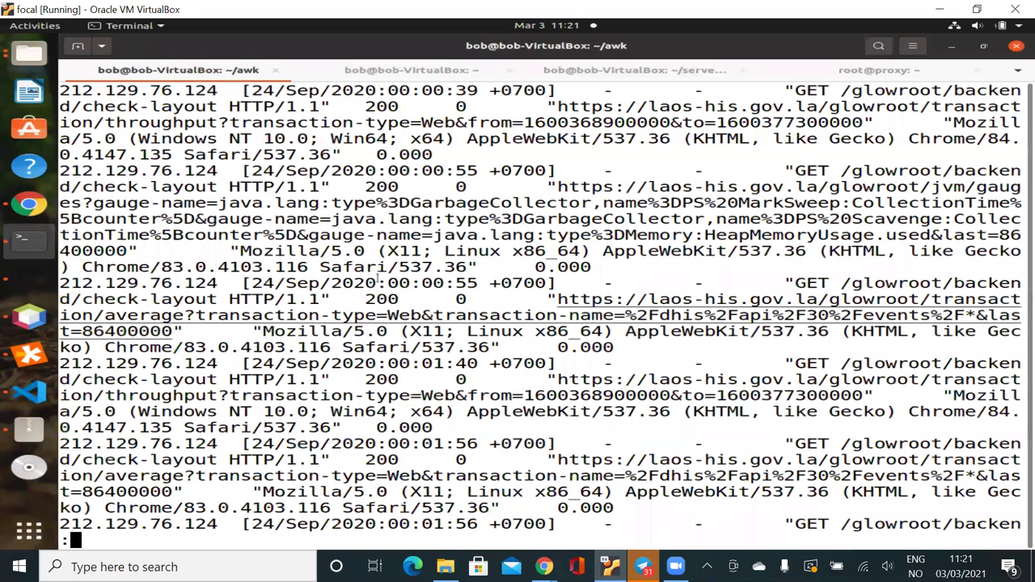
{"action": "double_click", "coordinate": [138, 283]}
{"action": "double_click", "coordinate": [314, 283]}
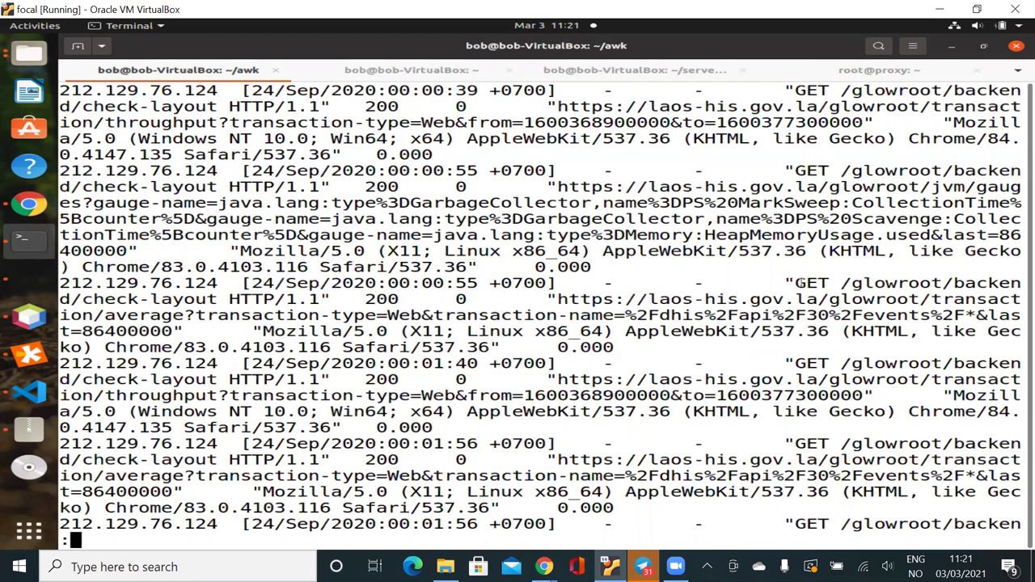
{"action": "double_click", "coordinate": [801, 283]}
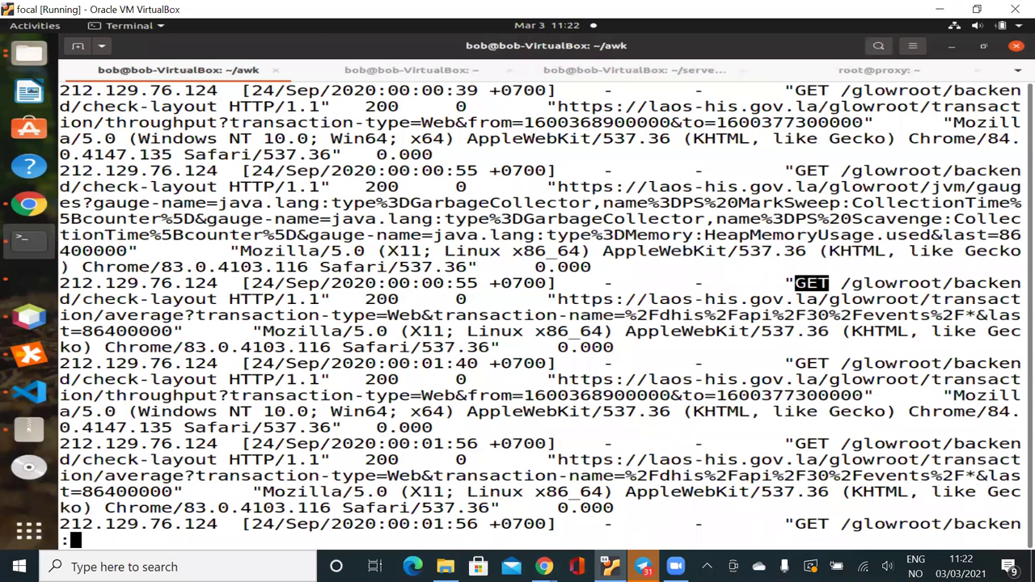
{"action": "key", "text": "q"}
Step: Change the recalled awk program to '{print $5, $6}', keeping the pipe into less, and run the command
{"action": "key", "text": "Up"}
{"action": "key", "text": "Left"}
{"action": "key", "text": "Left"}
{"action": "key", "text": "Left"}
{"action": "key", "text": "Left"}
{"action": "key", "text": "Left"}
{"action": "key", "text": "Left"}
{"action": "key", "text": "Left"}
{"action": "key", "text": "Left"}
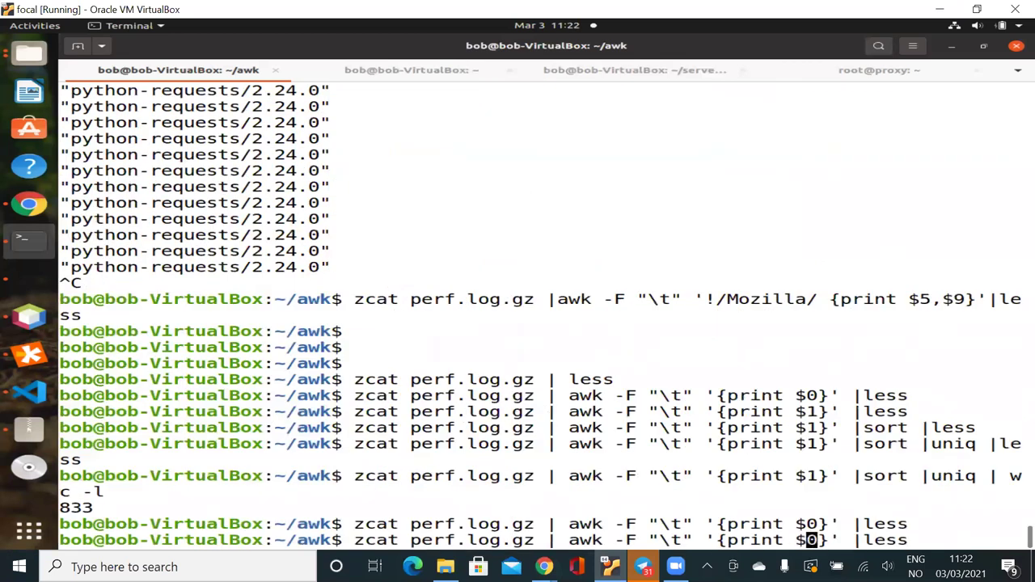
{"action": "key", "text": "BackSpace"}
{"action": "type", "text": "5, "}
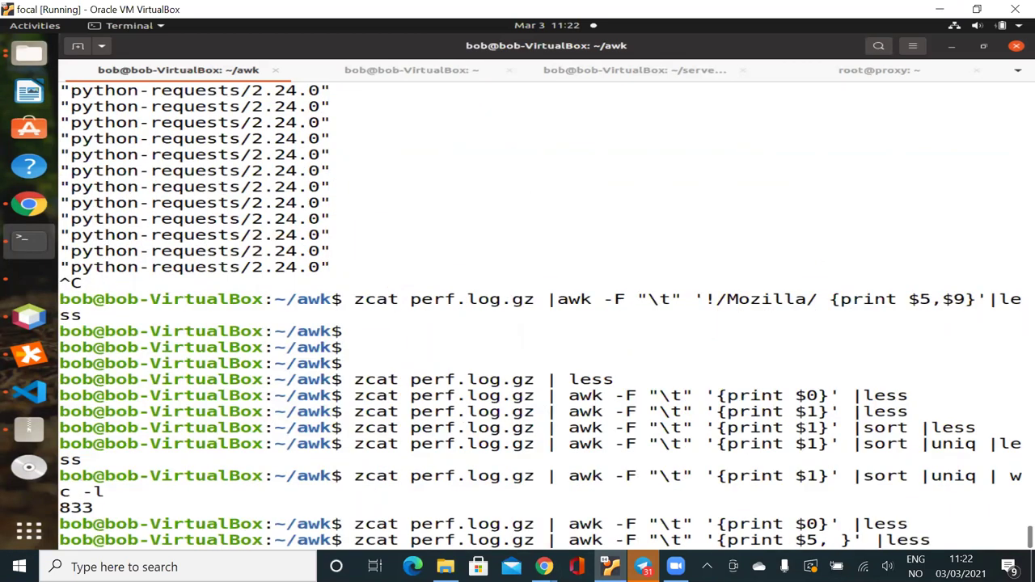
{"action": "type", "text": "6"}
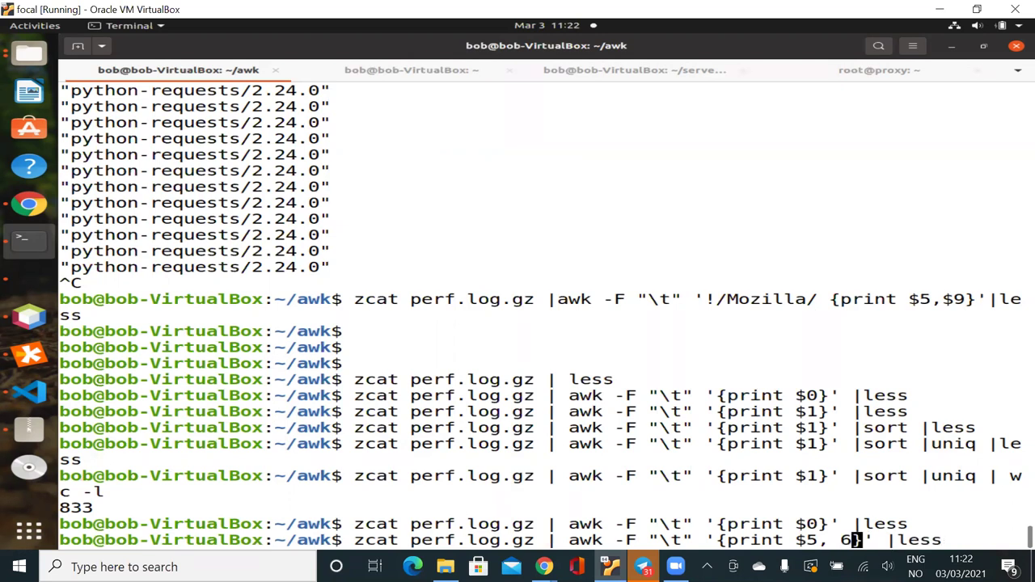
{"action": "key", "text": "Left"}
{"action": "type", "text": "$"}
{"action": "key", "text": "Return"}
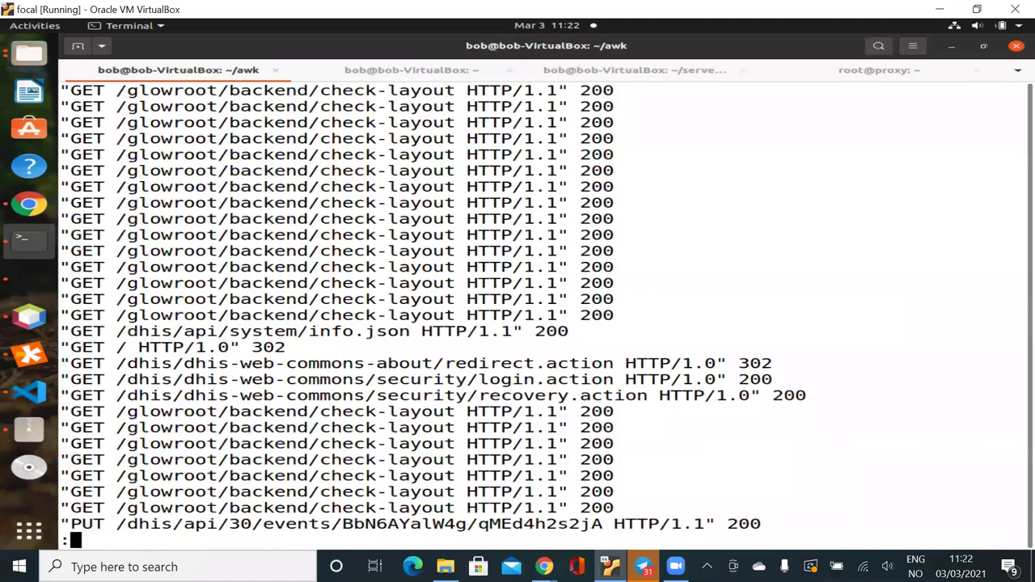
Step: Page through the list of requests and status codes and copy the path /dhis/api/30/events from a PUT entry
{"action": "key", "text": "space"}
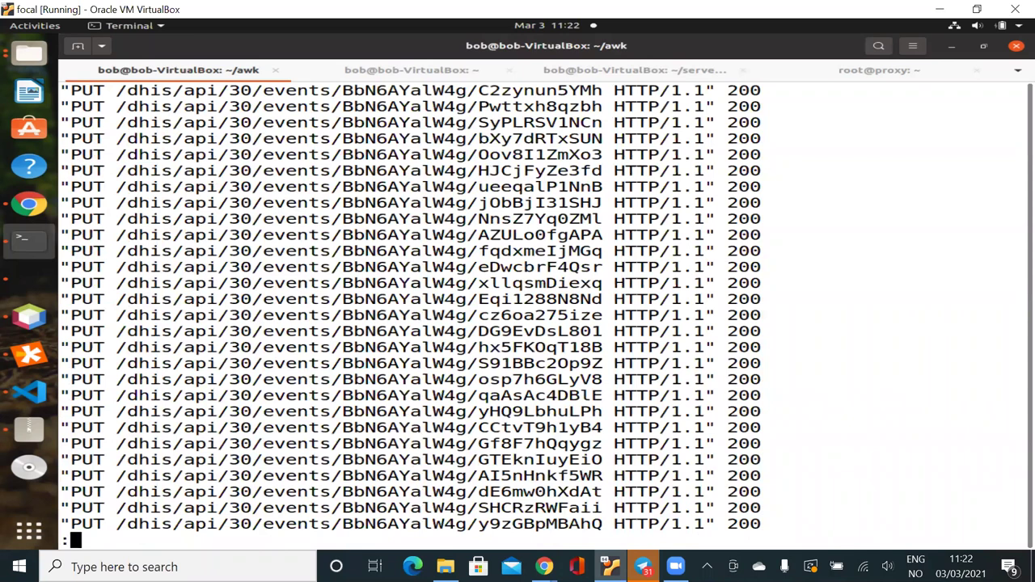
{"action": "key", "text": "space"}
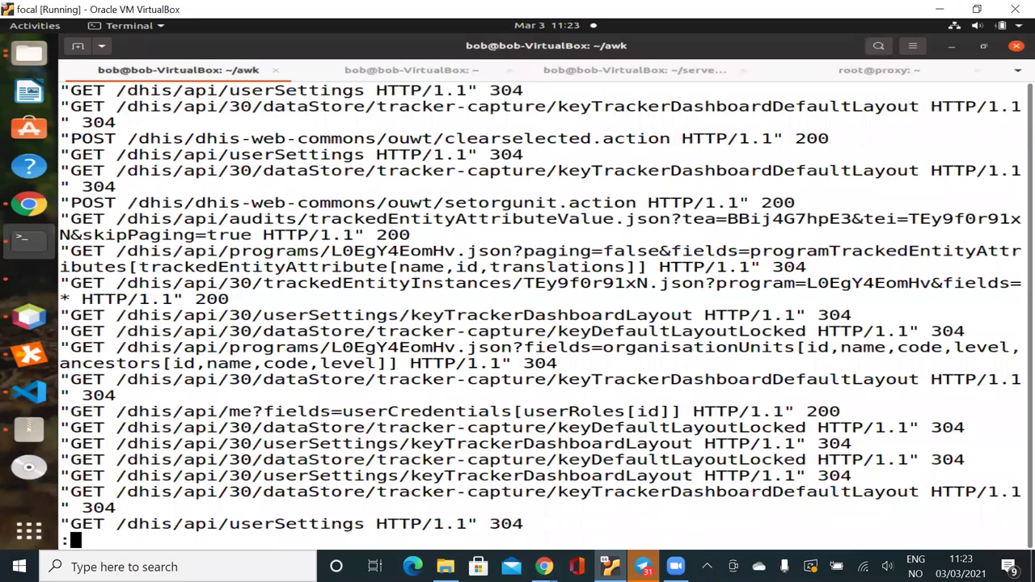
{"action": "key", "text": "space"}
{"action": "key", "text": "space"}
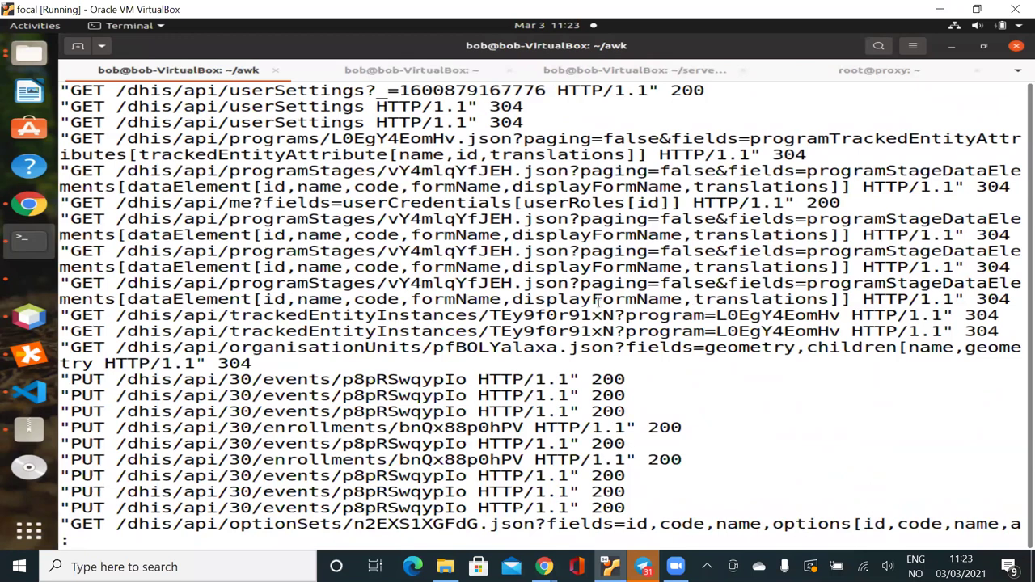
{"action": "left_click_drag", "start_coordinate": [117, 378], "coordinate": [319, 380]}
{"action": "key", "text": "ctrl+c"}
{"action": "right_click", "coordinate": [320, 380]}
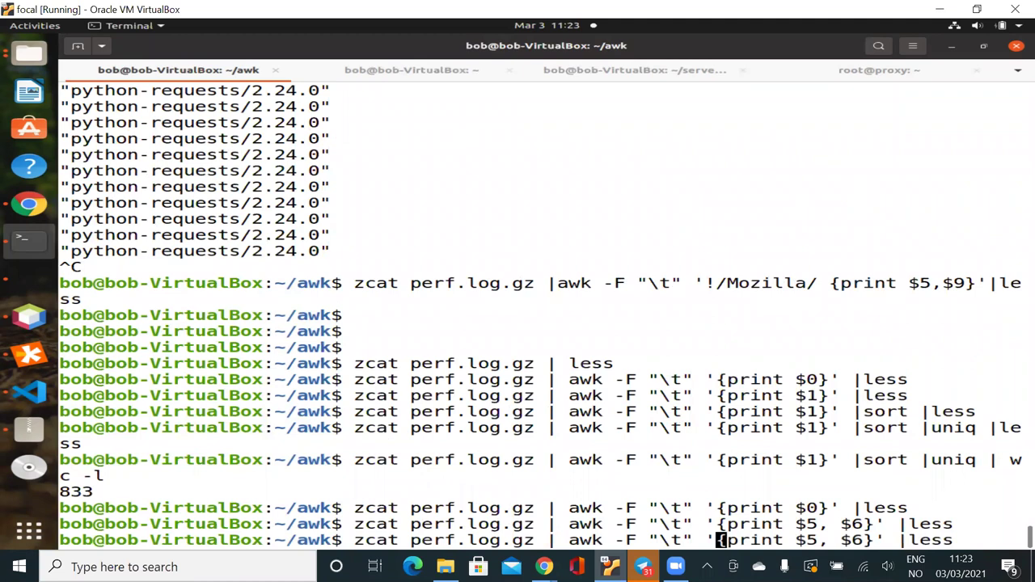
Step: Insert the pattern //dhis/api/30/events/ before the print block of the recalled '{print $5, $6}' awk command
{"action": "type", "text": "//dhis/api/30/events"}
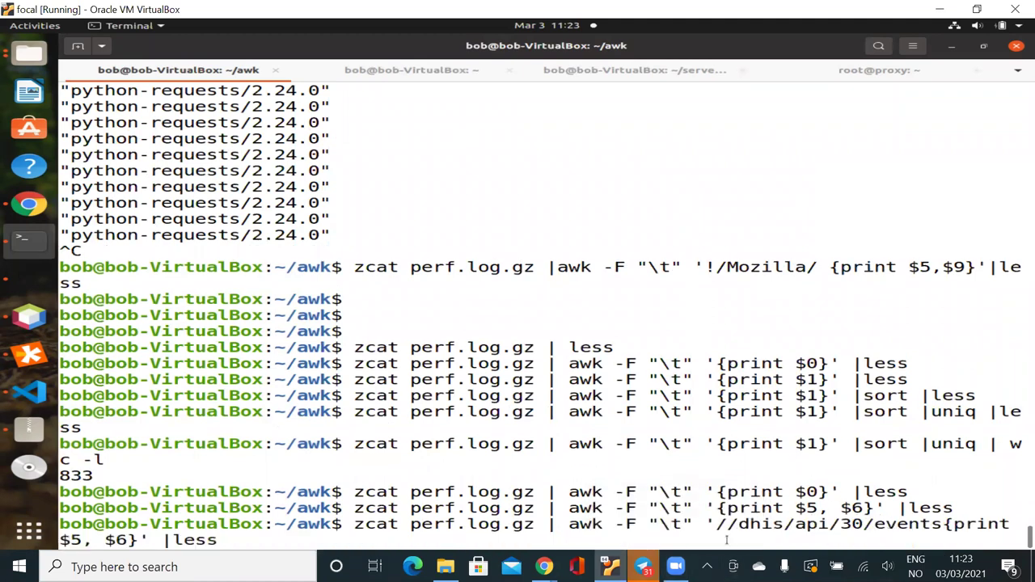
{"action": "key", "text": "ctrl+shift+v"}
{"action": "type", "text": "/"}
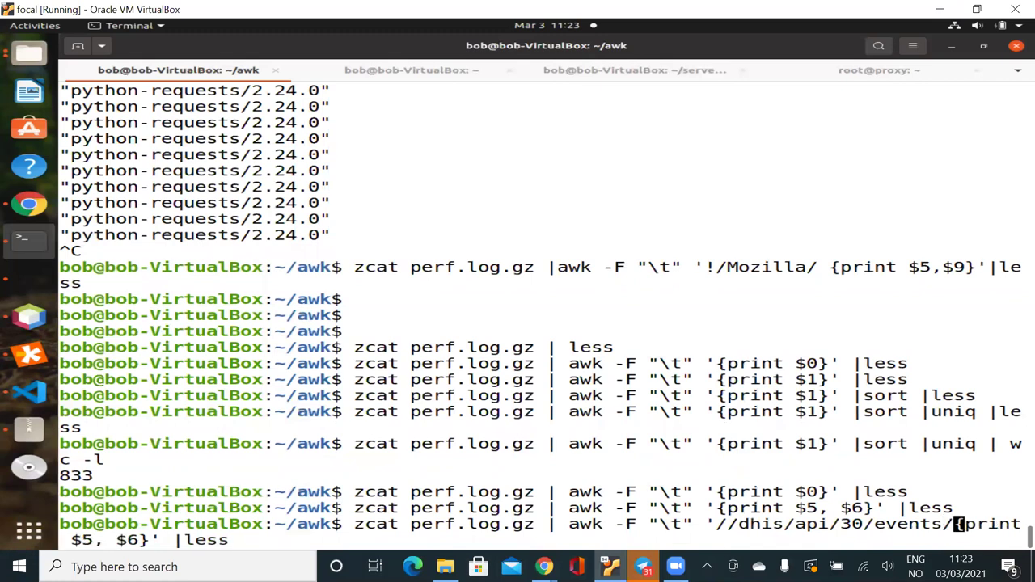
Step: Escape the path's slashes with backslashes so the pattern reads /\/dhis\/api\/30\/events/, and run the command
{"action": "left_click", "coordinate": [733, 524]}
{"action": "type", "text": "\\"}
{"action": "key", "text": "Right"}
{"action": "key", "text": "Right"}
{"action": "key", "text": "Right"}
{"action": "key", "text": "Right"}
{"action": "key", "text": "Right"}
{"action": "type", "text": "\\"}
{"action": "key", "text": "Right"}
{"action": "key", "text": "Right"}
{"action": "key", "text": "Right"}
{"action": "key", "text": "Right"}
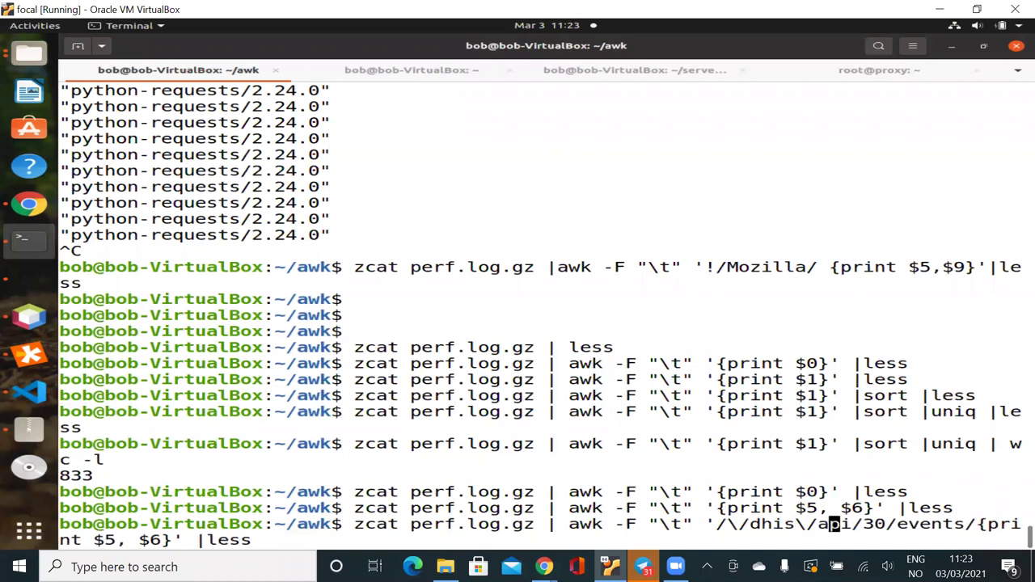
{"action": "type", "text": "\\"}
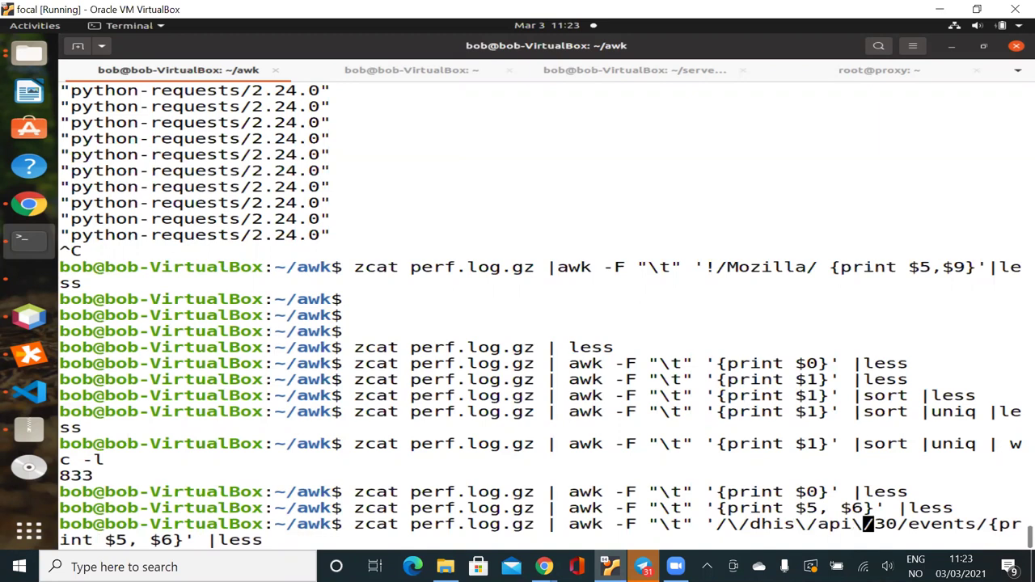
{"action": "key", "text": "Right"}
{"action": "key", "text": "Right"}
{"action": "key", "text": "Right"}
{"action": "type", "text": "\\"}
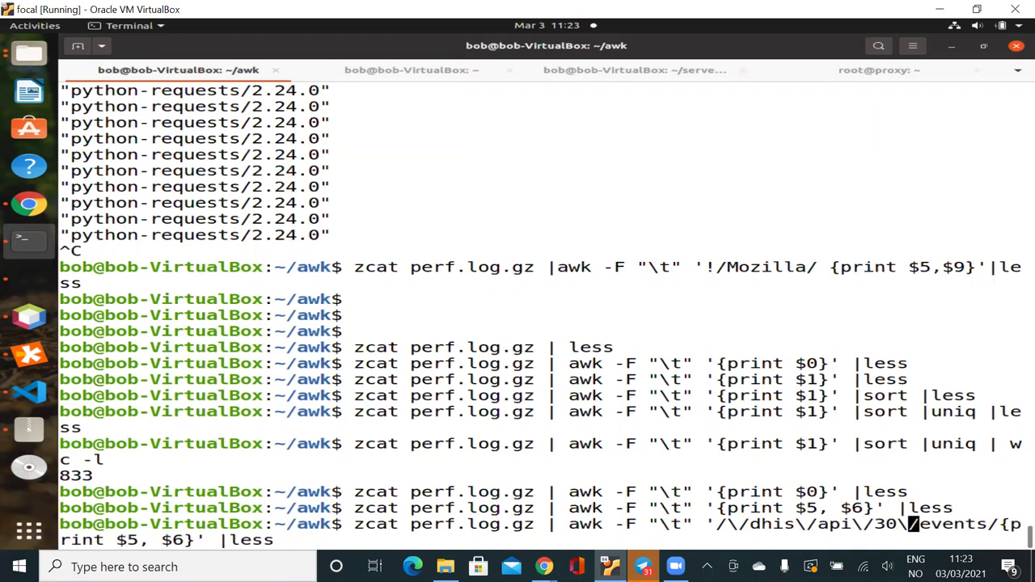
{"action": "key", "text": "Return"}
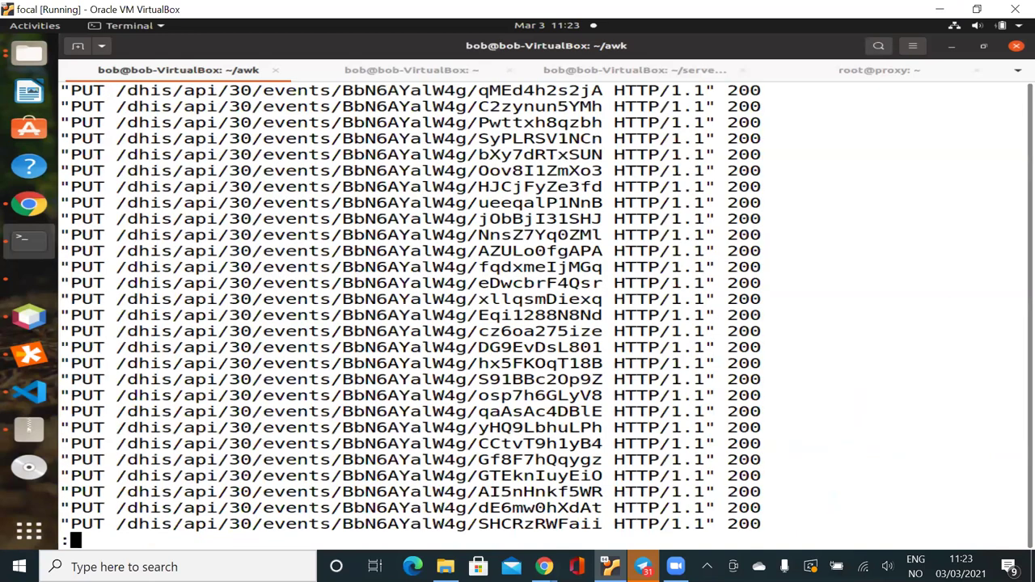
Step: Page through the requests filtered on the events API path and close the pager
{"action": "key", "text": "space"}
{"action": "key", "text": "space"}
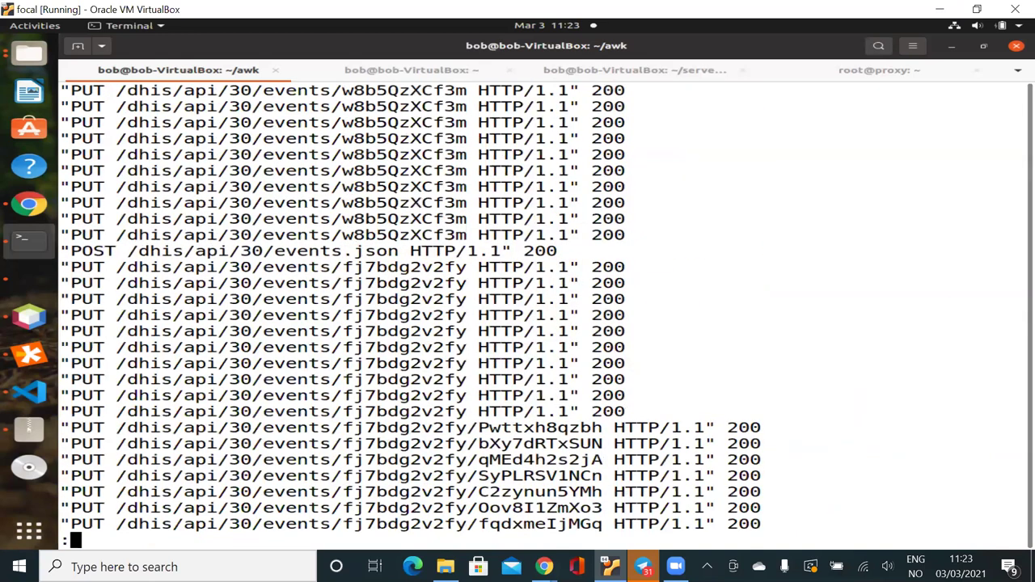
{"action": "key", "text": "space"}
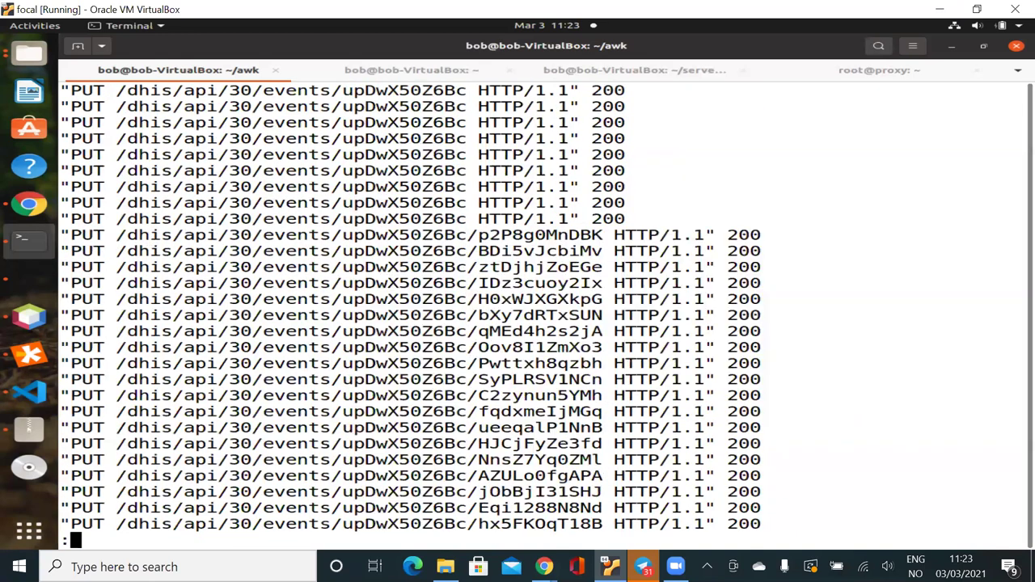
{"action": "key", "text": "space"}
{"action": "key", "text": "space"}
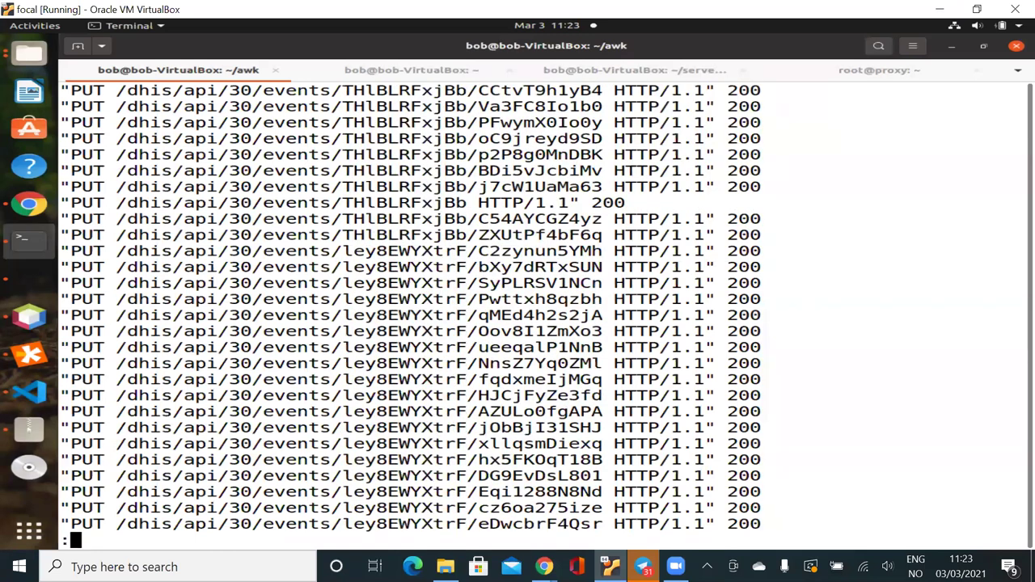
{"action": "key", "text": "space"}
{"action": "key", "text": "space"}
{"action": "key", "text": "space"}
{"action": "key", "text": "space"}
{"action": "key", "text": "space"}
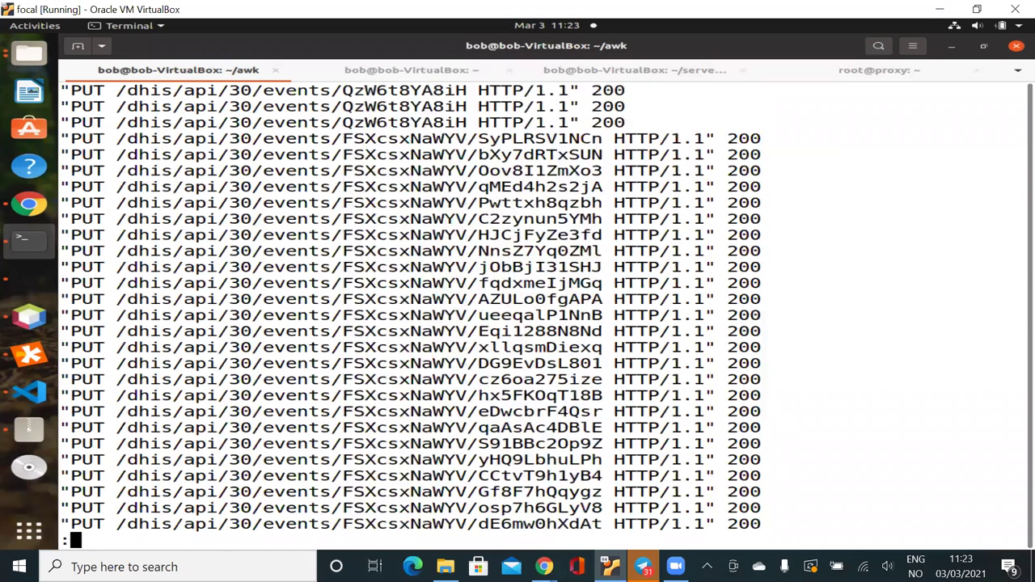
{"action": "key", "text": "space"}
{"action": "key", "text": "space"}
{"action": "key", "text": "space"}
{"action": "key", "text": "space"}
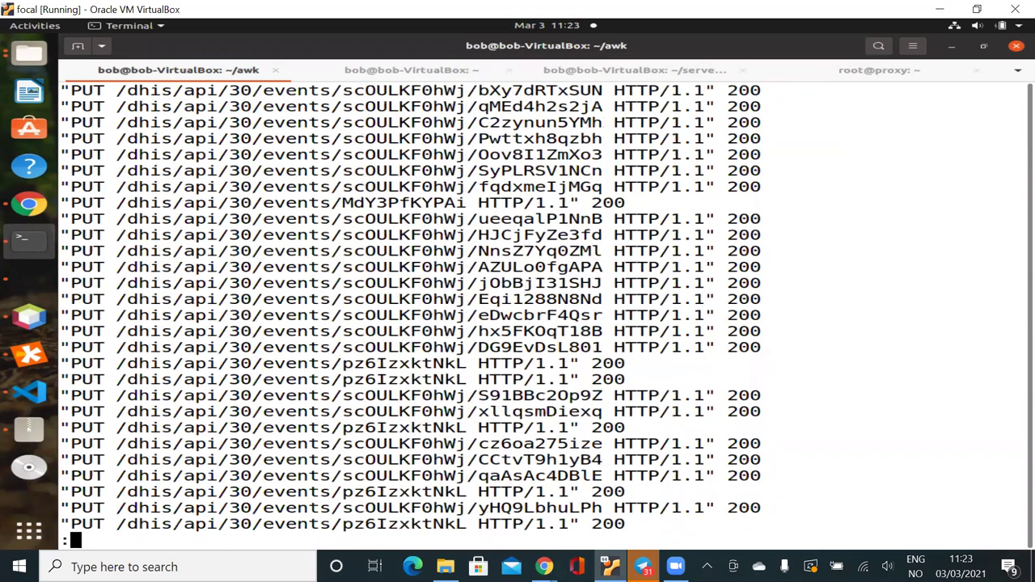
{"action": "key", "text": "space"}
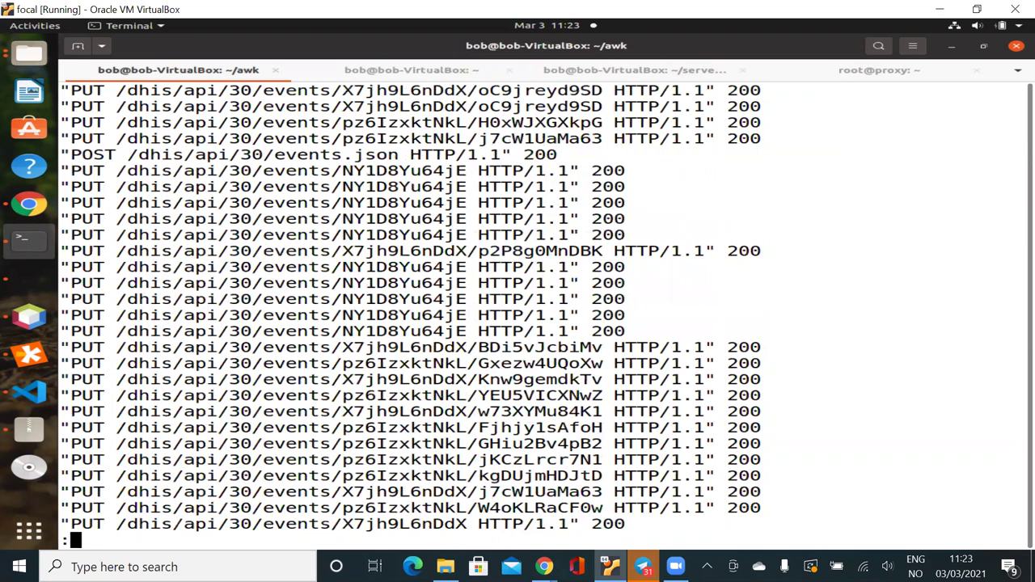
{"action": "key", "text": "space"}
{"action": "key", "text": "space"}
{"action": "key", "text": "space"}
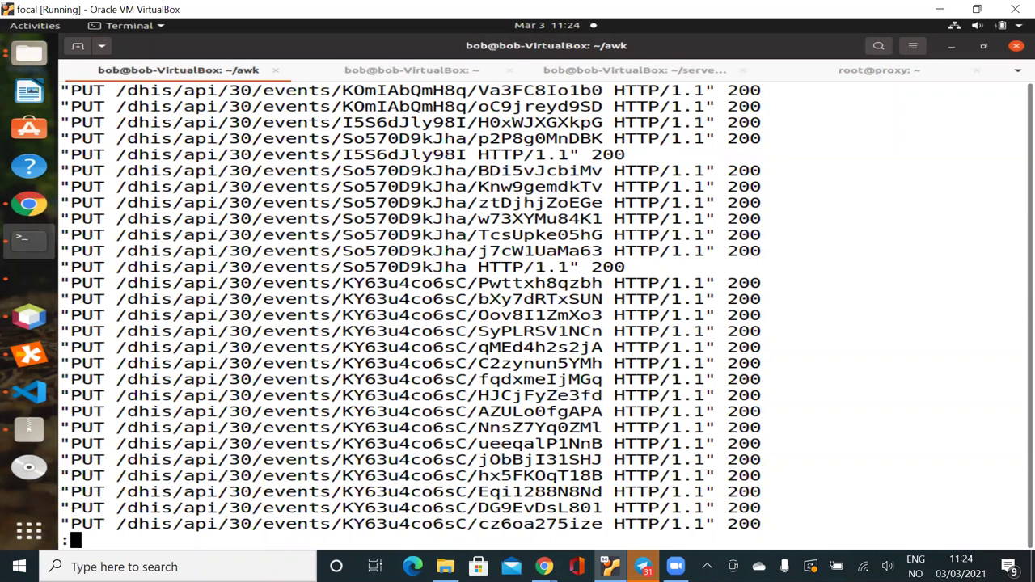
{"action": "key", "text": "q"}
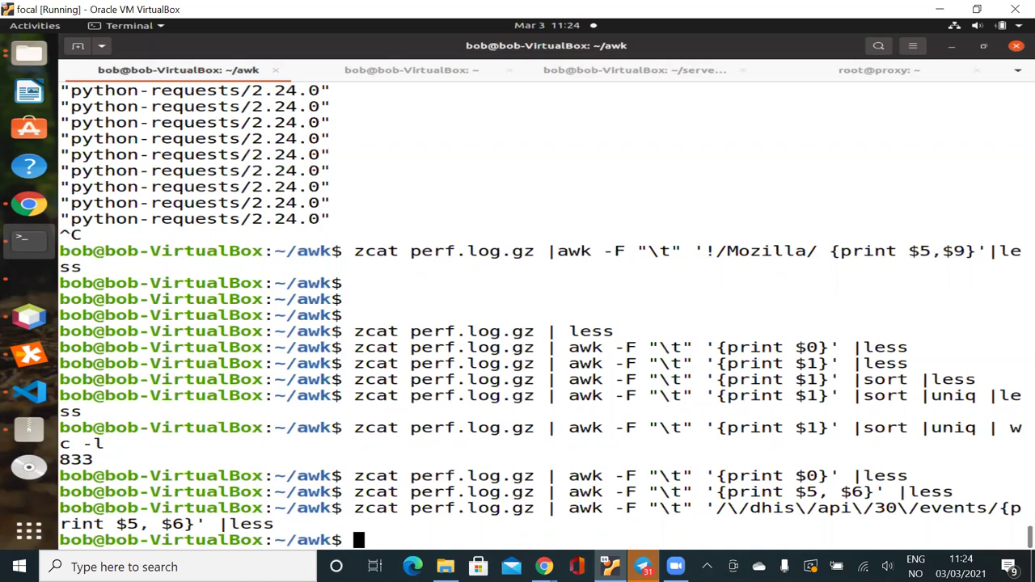
Step: List the command history and highlight the start of entry 1426, the awk command tallying PUT events by status
{"action": "type", "text": "history"}
{"action": "key", "text": "Return"}
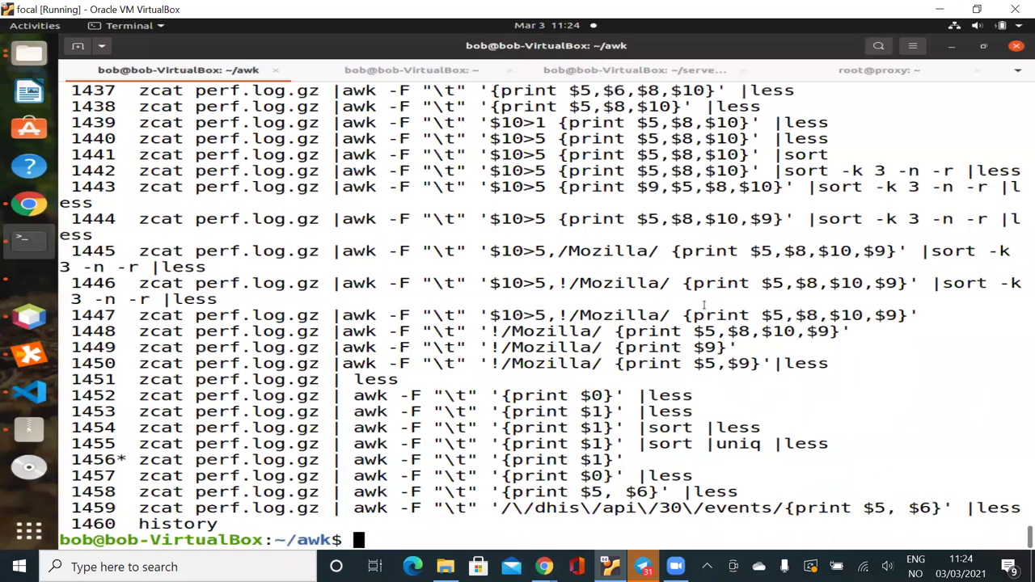
{"action": "scroll", "coordinate": [223, 159], "scroll_direction": "up", "scroll_amount": 5}
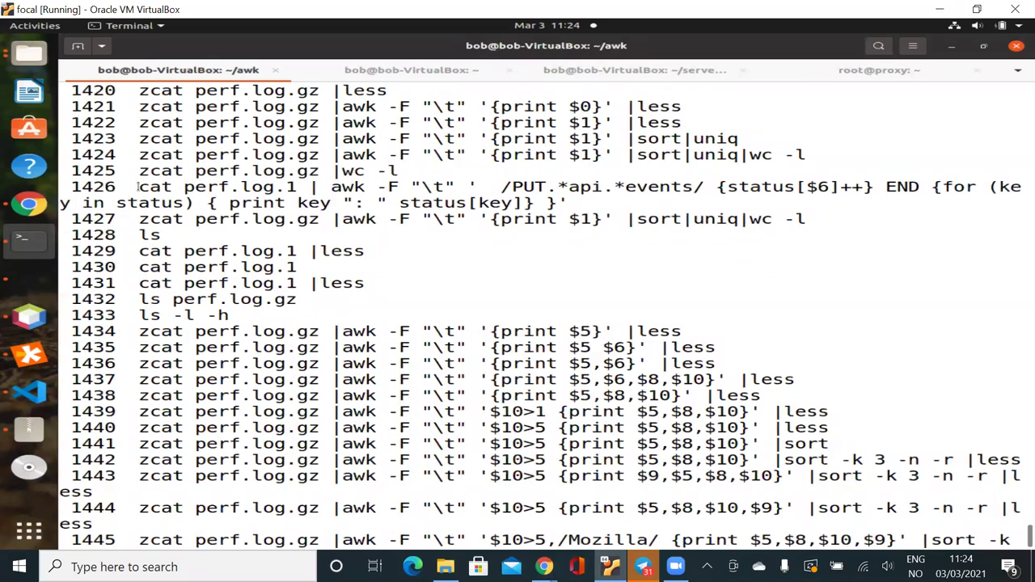
{"action": "left_click_drag", "start_coordinate": [138, 186], "coordinate": [196, 187]}
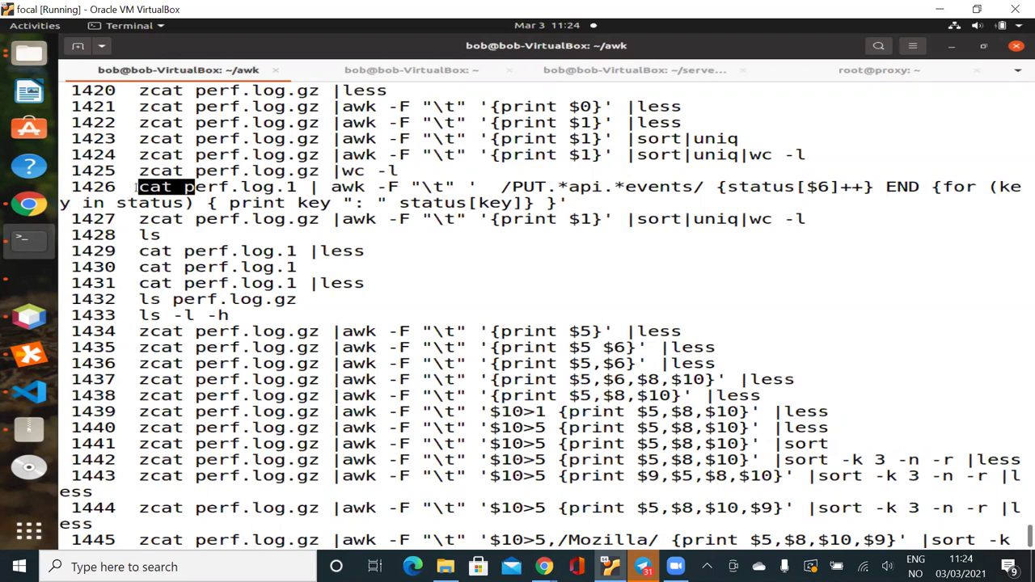
{"action": "left_click_drag", "start_coordinate": [139, 186], "coordinate": [513, 187]}
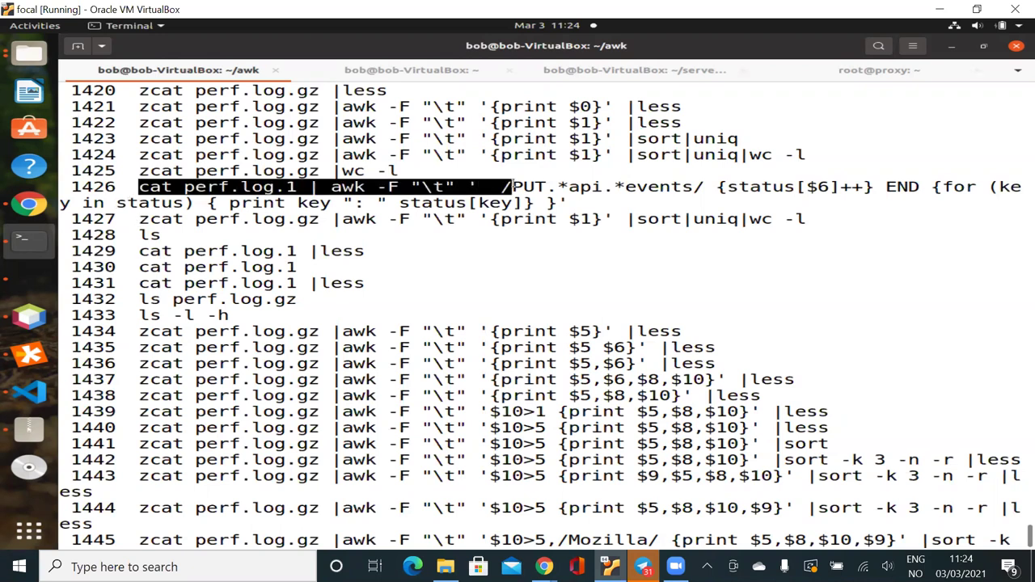
{"action": "left_click", "coordinate": [462, 171]}
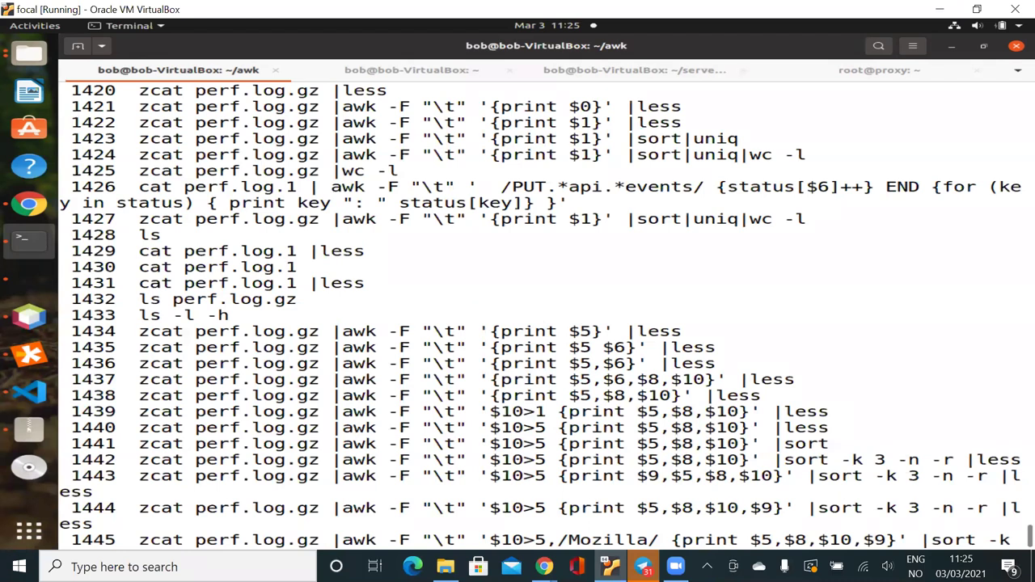
Step: Recall the events-filter awk command and remove the path pattern in front of its print block
{"action": "key", "text": "Return"}
{"action": "key", "text": "Up"}
{"action": "key", "text": "Up"}
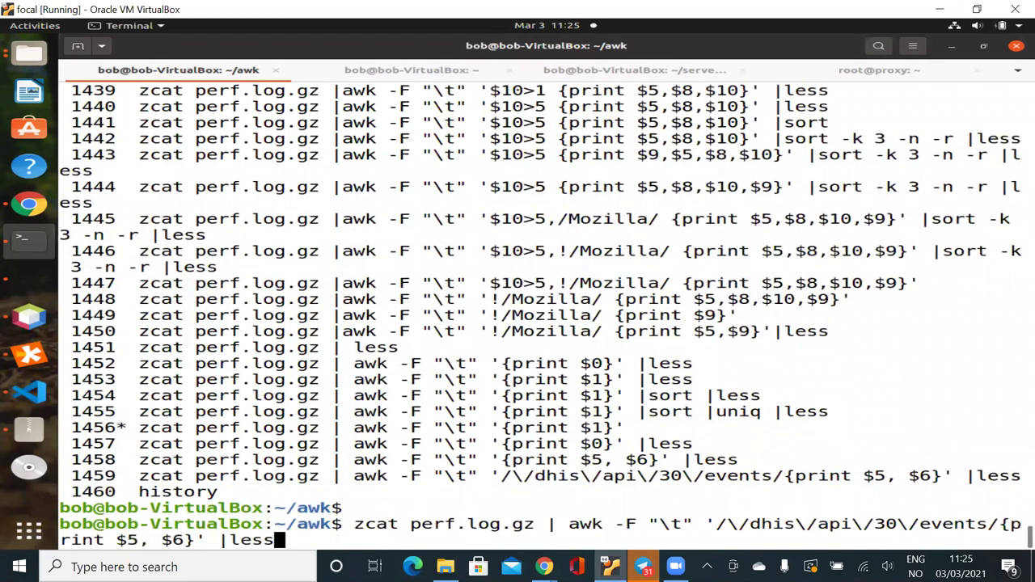
{"action": "key", "text": "Left"}
{"action": "key", "text": "Left"}
{"action": "key", "text": "Left"}
{"action": "key", "text": "Left"}
{"action": "key", "text": "Left"}
{"action": "key", "text": "Left"}
{"action": "key", "text": "Left"}
{"action": "key", "text": "Left"}
{"action": "key", "text": "Left"}
{"action": "key", "text": "Left"}
{"action": "key", "text": "Left"}
{"action": "key", "text": "Left"}
{"action": "key", "text": "Left"}
{"action": "key", "text": "Left"}
{"action": "key", "text": "Left"}
{"action": "key", "text": "Left"}
{"action": "key", "text": "Left"}
{"action": "key", "text": "Left"}
{"action": "key", "text": "Left"}
{"action": "key", "text": "Left"}
{"action": "key", "text": "BackSpace"}
{"action": "key", "text": "BackSpace"}
{"action": "key", "text": "BackSpace"}
{"action": "key", "text": "BackSpace"}
{"action": "key", "text": "BackSpace"}
{"action": "key", "text": "BackSpace"}
{"action": "key", "text": "BackSpace"}
{"action": "key", "text": "BackSpace"}
{"action": "key", "text": "BackSpace"}
{"action": "key", "text": "BackSpace"}
{"action": "key", "text": "BackSpace"}
{"action": "key", "text": "BackSpace"}
{"action": "key", "text": "BackSpace"}
{"action": "key", "text": "BackSpace"}
{"action": "key", "text": "BackSpace"}
{"action": "key", "text": "BackSpace"}
{"action": "key", "text": "BackSpace"}
{"action": "key", "text": "BackSpace"}
{"action": "key", "text": "BackSpace"}
{"action": "key", "text": "BackSpace"}
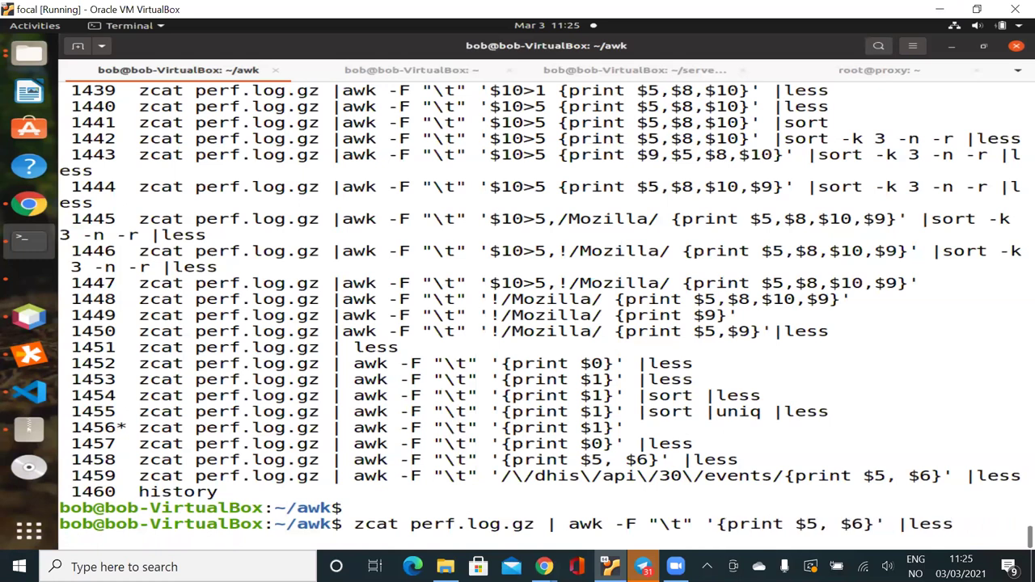
Step: Add $10 to the print block so it reads '{print $5, $6, $10}' and run the command
{"action": "key", "text": "Right"}
{"action": "key", "text": "Right"}
{"action": "key", "text": "Right"}
{"action": "key", "text": "Right"}
{"action": "key", "text": "Right"}
{"action": "key", "text": "Right"}
{"action": "key", "text": "Right"}
{"action": "key", "text": "Right"}
{"action": "key", "text": "Right"}
{"action": "key", "text": "Right"}
{"action": "key", "text": "Right"}
{"action": "key", "text": "Right"}
{"action": "key", "text": "Right"}
{"action": "type", "text": ", "}
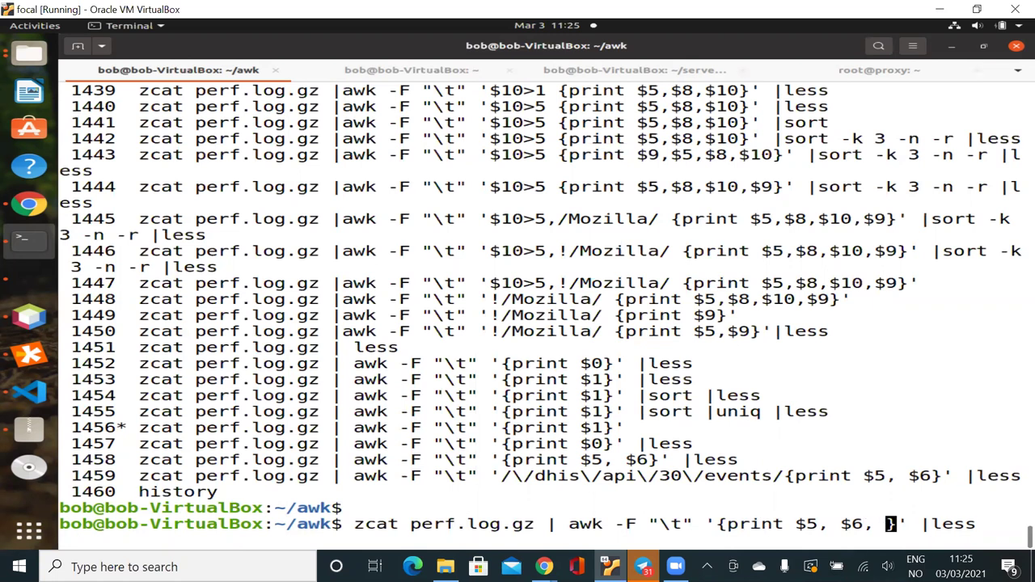
{"action": "type", "text": "$10"}
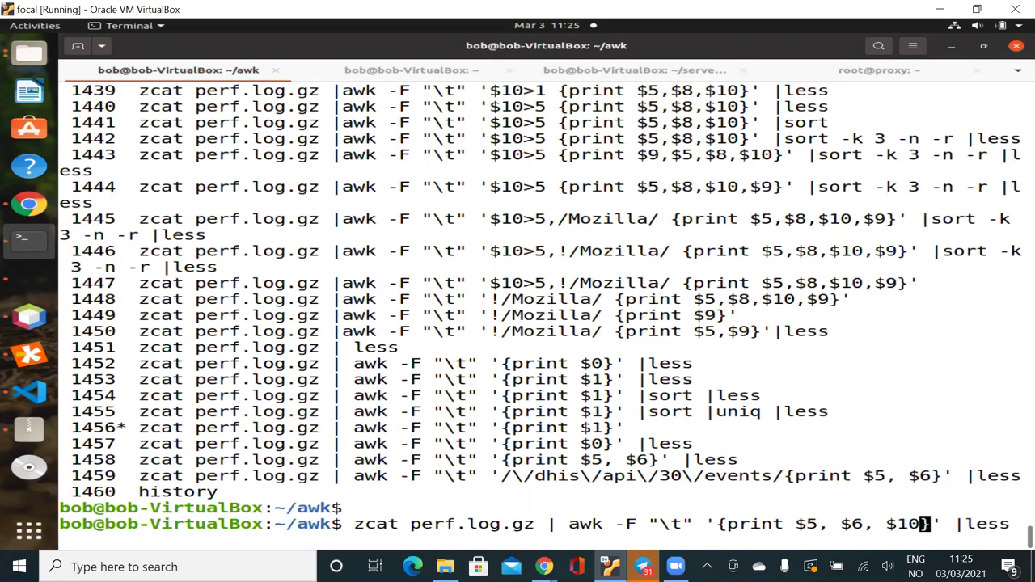
{"action": "key", "text": "Return"}
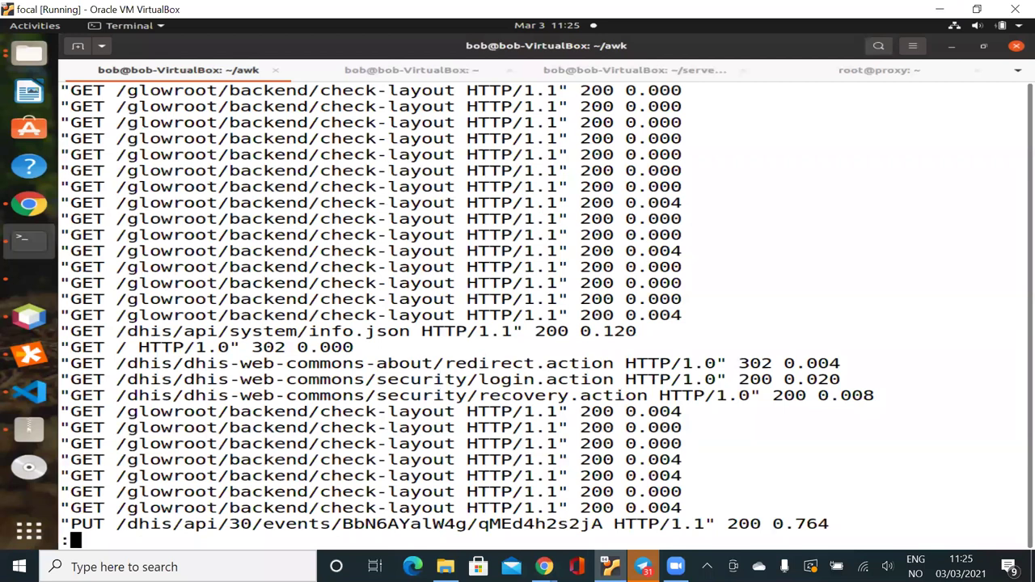
Step: Page through the requests with their status codes and tenth-field values, and close the pager
{"action": "key", "text": "space"}
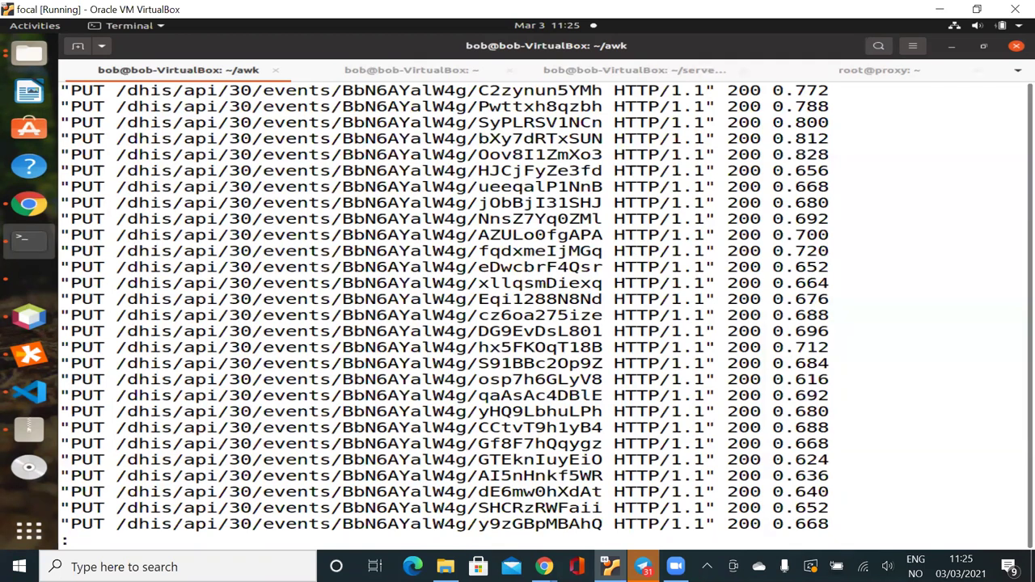
{"action": "key", "text": "space"}
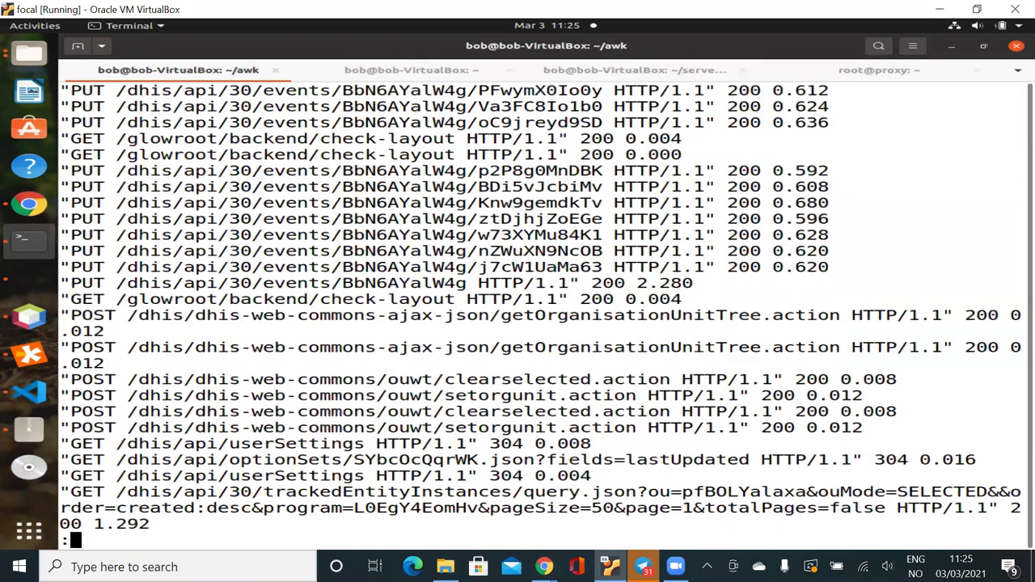
{"action": "key", "text": "space"}
{"action": "key", "text": "space"}
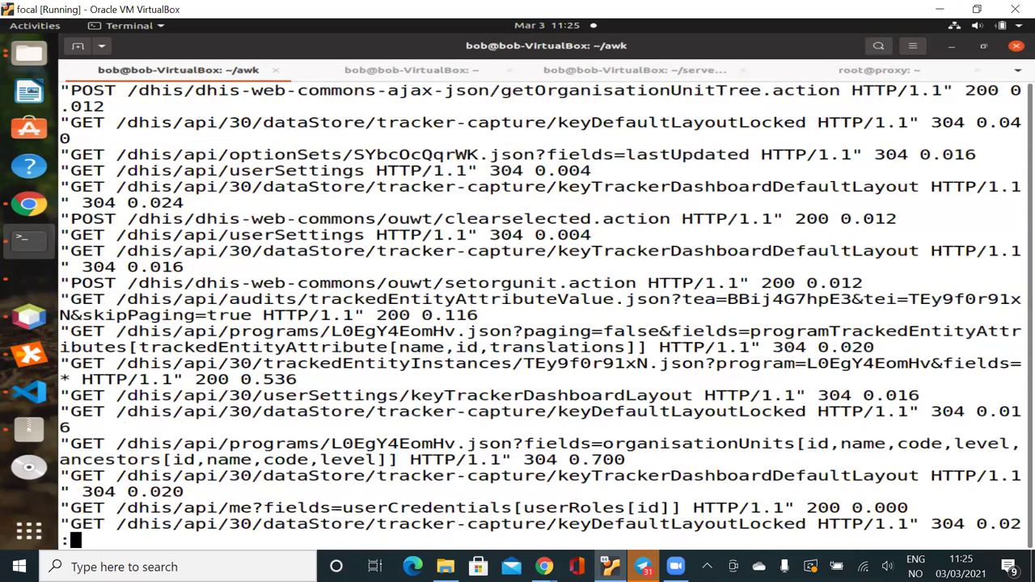
{"action": "key", "text": "space"}
{"action": "key", "text": "space"}
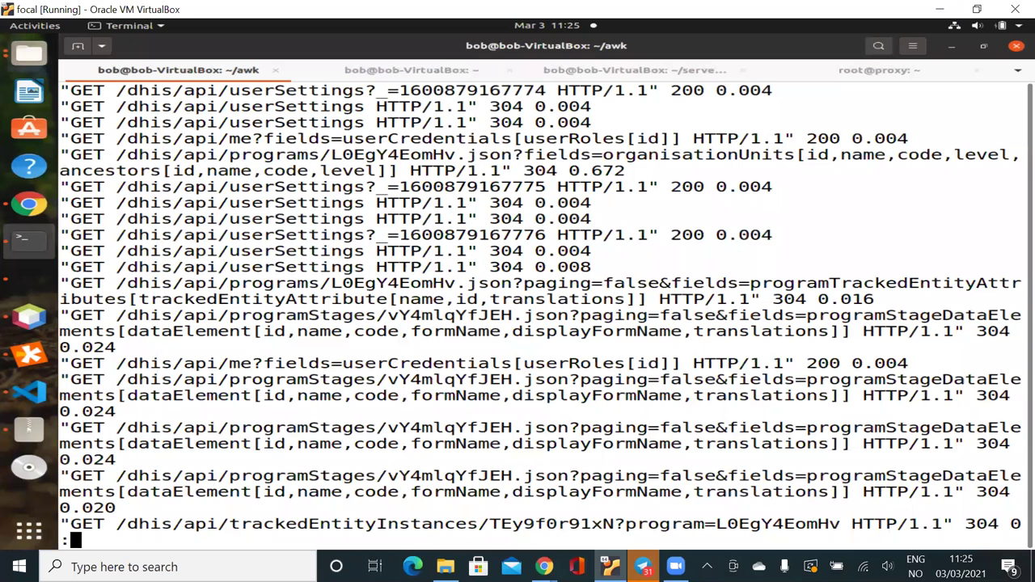
{"action": "key", "text": "q"}
Step: Recall the '{print $5, $6, $10}' awk command and place the cursor just before its print block
{"action": "key", "text": "Up"}
{"action": "key", "text": "Left"}
{"action": "key", "text": "Left"}
{"action": "key", "text": "Left"}
{"action": "key", "text": "Left"}
{"action": "key", "text": "Left"}
{"action": "key", "text": "Left"}
{"action": "key", "text": "Left"}
{"action": "key", "text": "Left"}
{"action": "key", "text": "Left"}
{"action": "key", "text": "Left"}
{"action": "key", "text": "Left"}
{"action": "key", "text": "Left"}
{"action": "key", "text": "Left"}
{"action": "key", "text": "Left"}
{"action": "key", "text": "Left"}
{"action": "key", "text": "Left"}
{"action": "key", "text": "Left"}
{"action": "key", "text": "Left"}
{"action": "key", "text": "Left"}
{"action": "key", "text": "Left"}
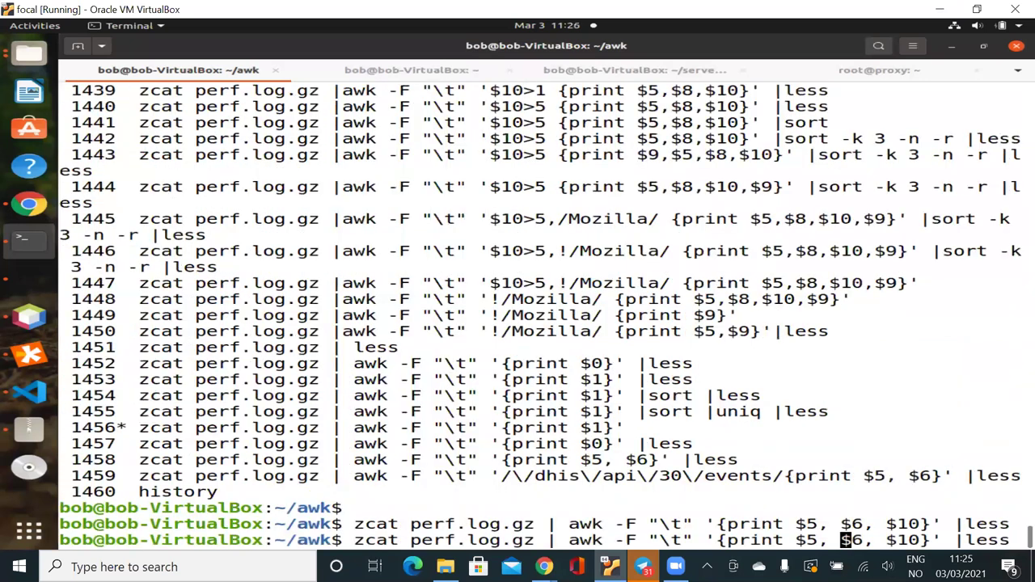
{"action": "key", "text": "Left"}
{"action": "key", "text": "Left"}
{"action": "type", "text": "77"}
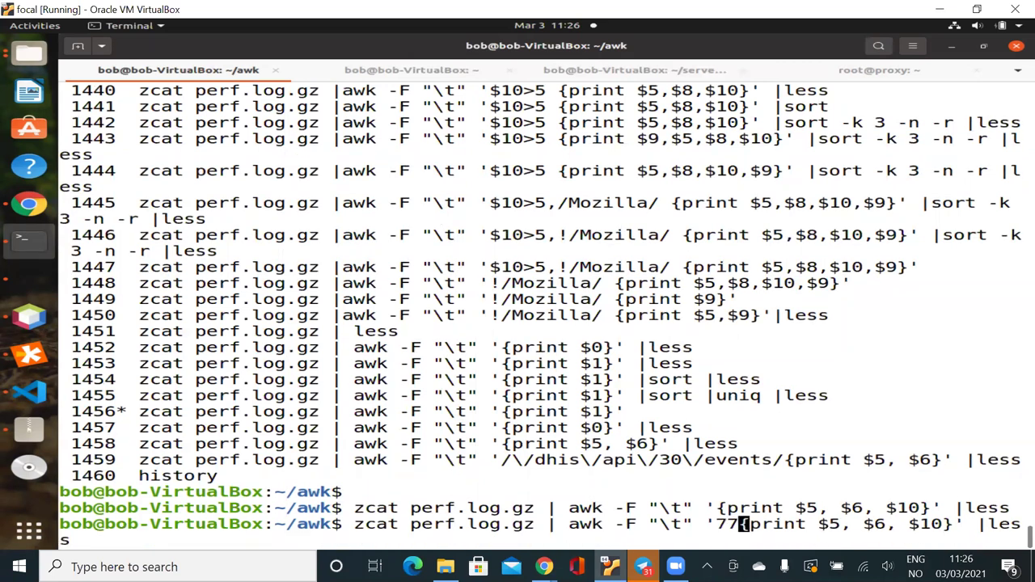
{"action": "key", "text": "BackSpace"}
{"action": "key", "text": "BackSpace"}
{"action": "type", "text": "//"}
{"action": "key", "text": "BackSpace"}
{"action": "key", "text": "BackSpace"}
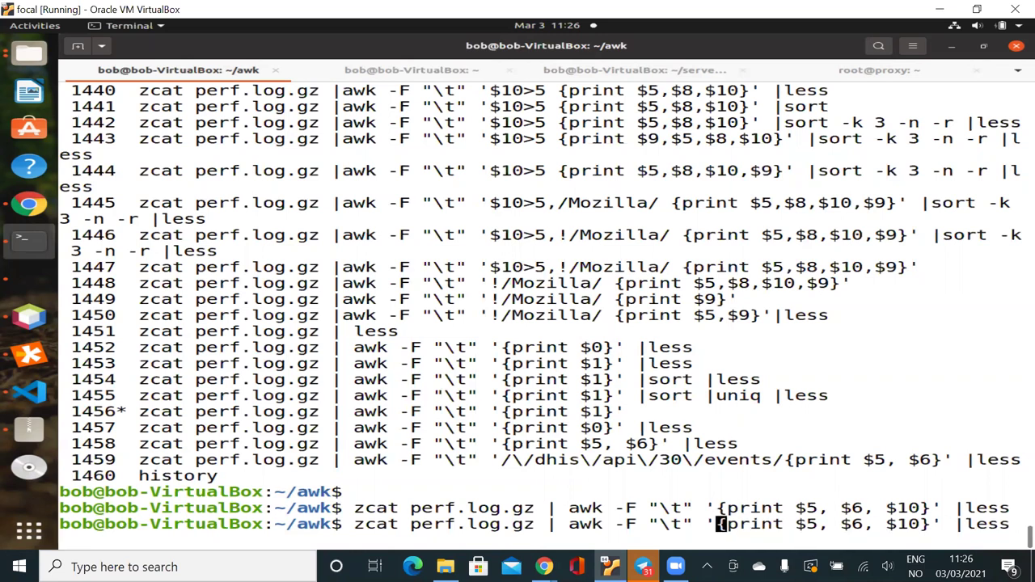
Step: Insert the condition $10>10 before the '{print $5, $6, $10}' block and run the command
{"action": "type", "text": "$10"}
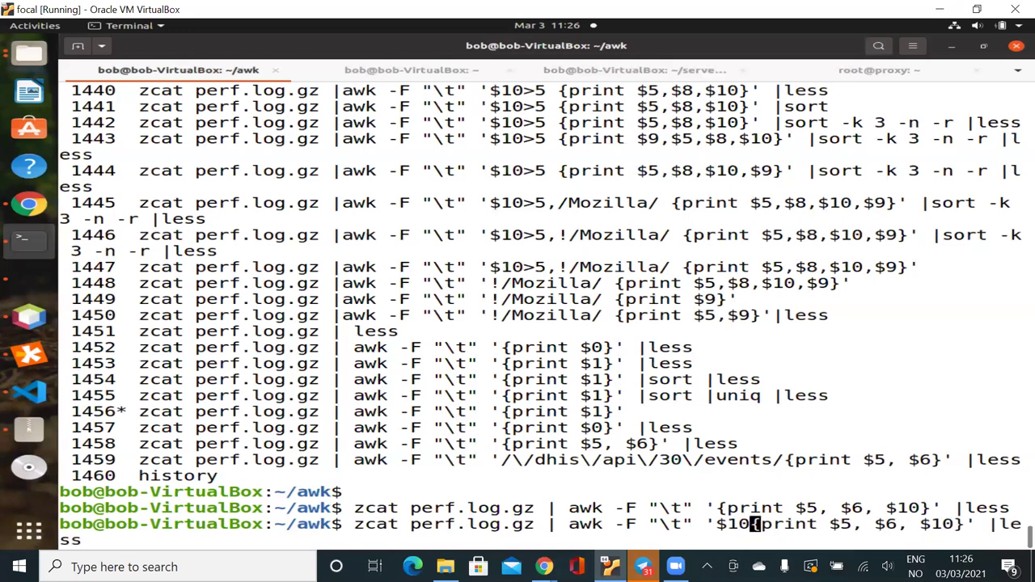
{"action": "type", "text": ">"}
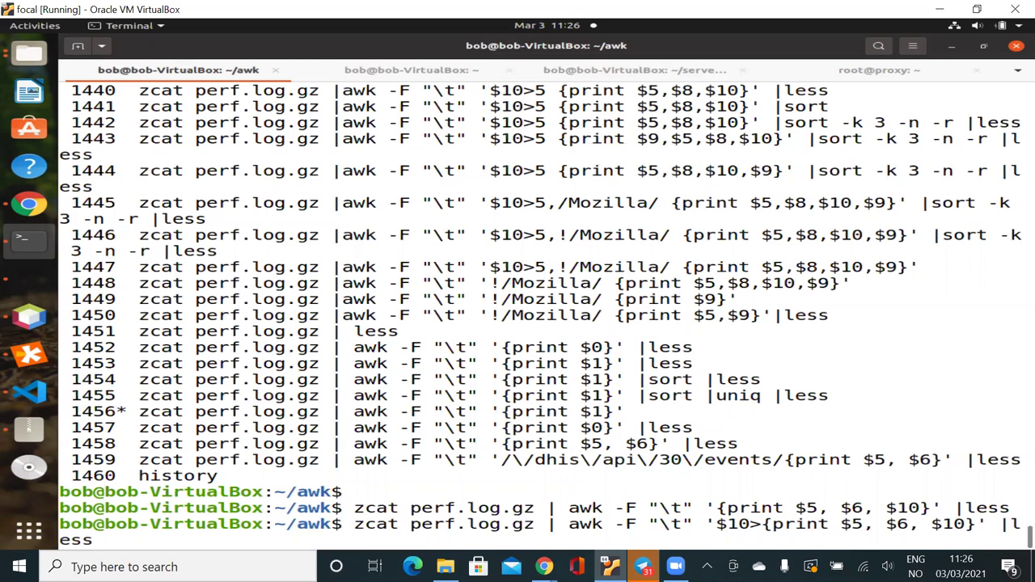
{"action": "type", "text": "10"}
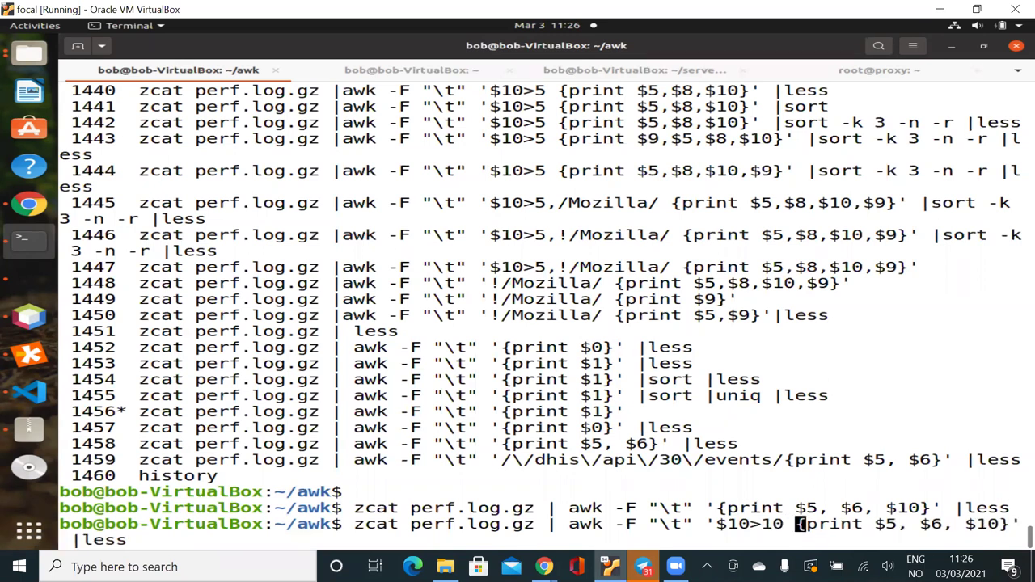
{"action": "key", "text": "Return"}
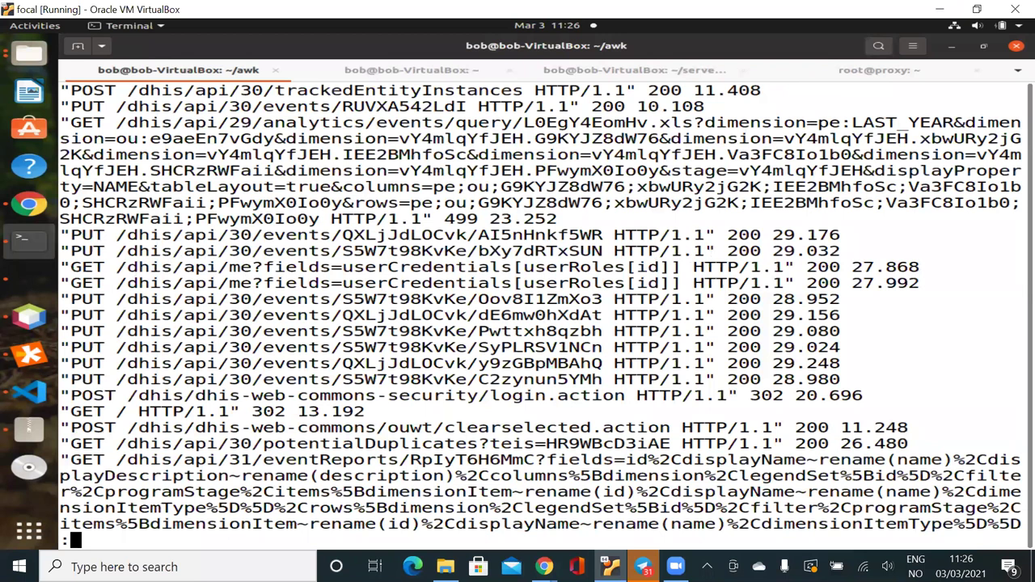
Step: Page through the requests whose tenth field exceeds 10 and close the pager
{"action": "key", "text": "space"}
{"action": "key", "text": "space"}
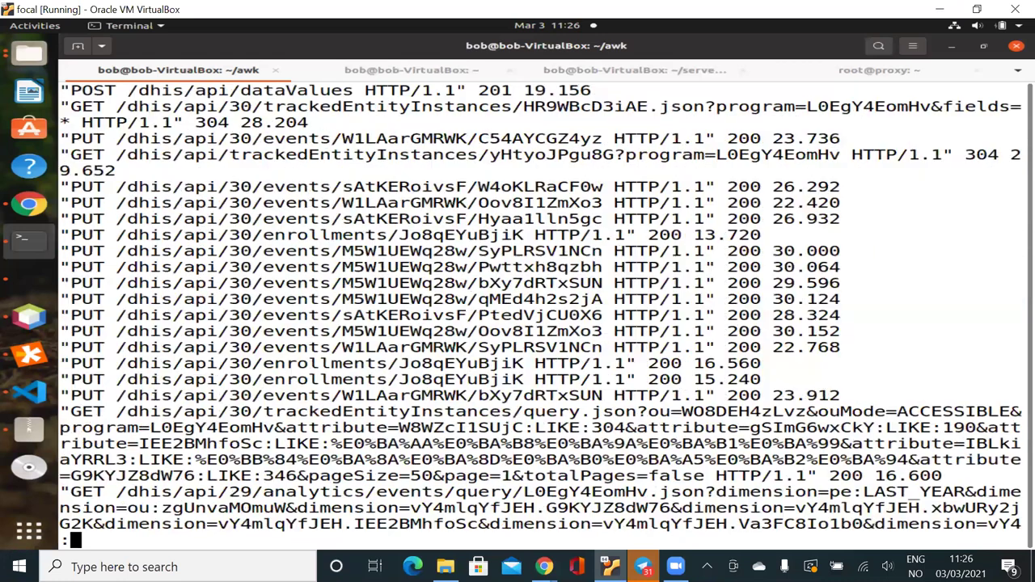
{"action": "key", "text": "space"}
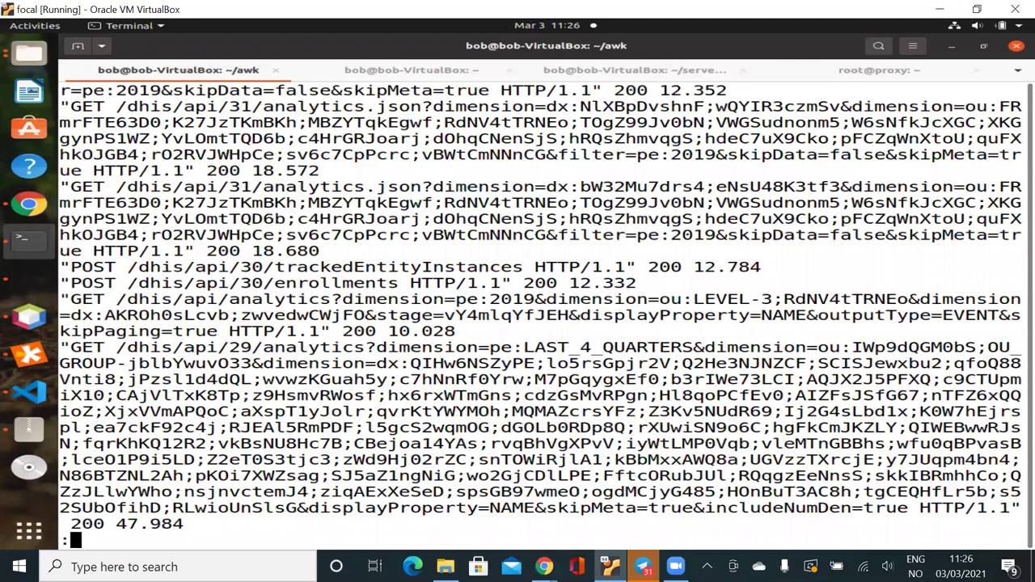
{"action": "key", "text": "space"}
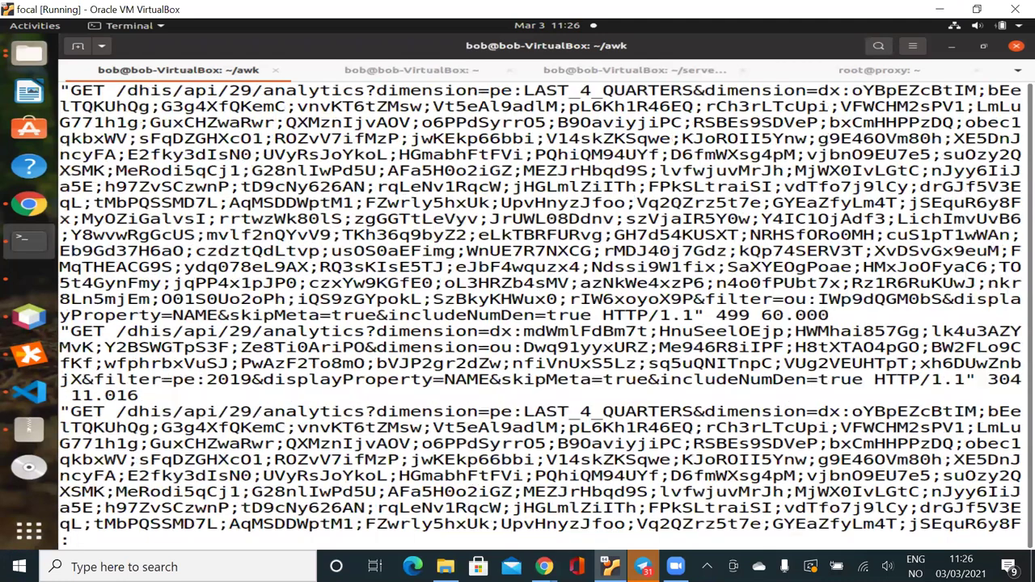
{"action": "key", "text": "space"}
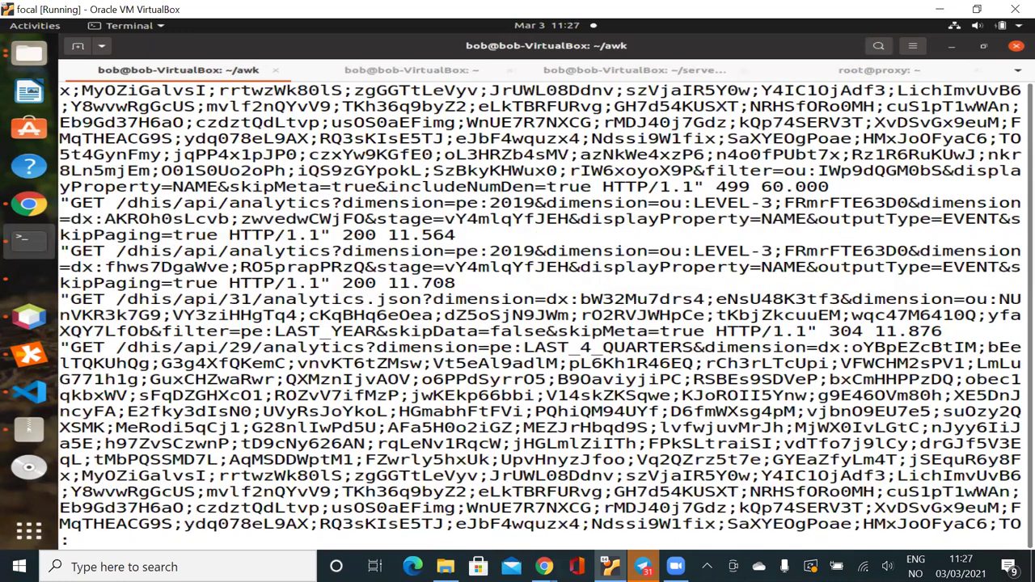
{"action": "key", "text": "space"}
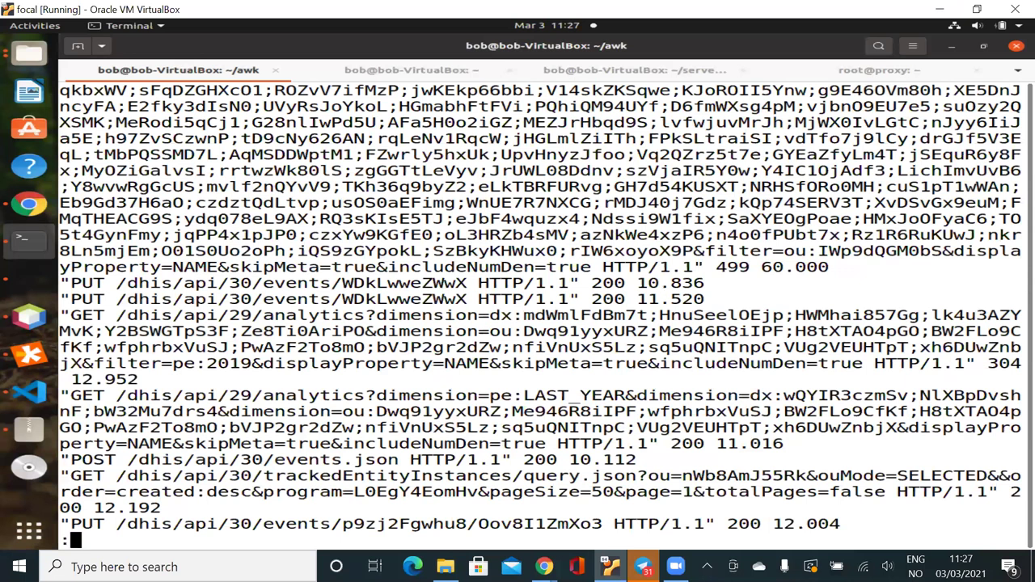
{"action": "key", "text": "q"}
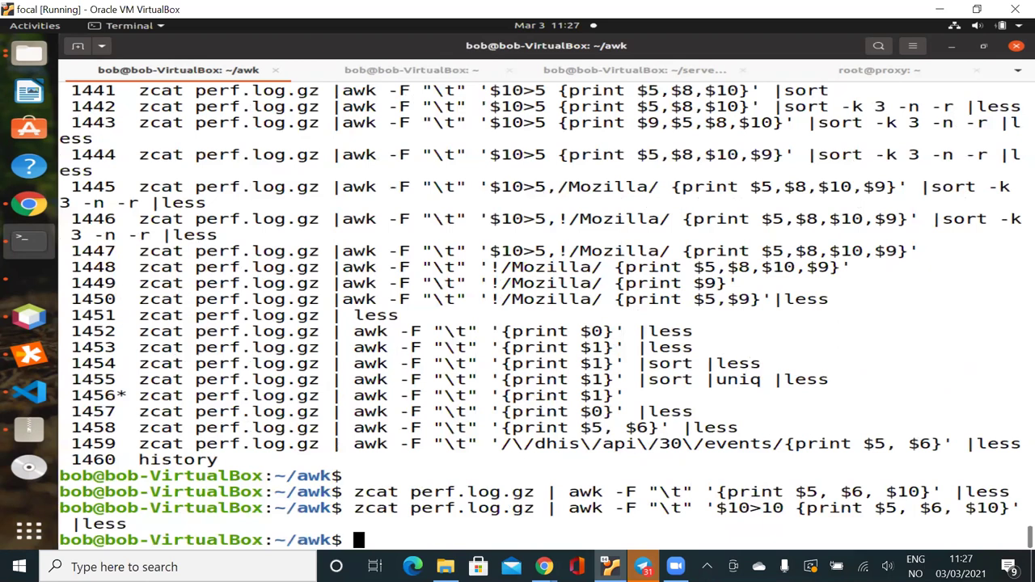
Step: Recall the '$10>10 {print $5, $6, $10}' awk command and remove its pipe to less
{"action": "key", "text": "Return"}
{"action": "key", "text": "Return"}
{"action": "key", "text": "Up"}
{"action": "key", "text": "BackSpace"}
{"action": "key", "text": "BackSpace"}
{"action": "key", "text": "BackSpace"}
{"action": "key", "text": "BackSpace"}
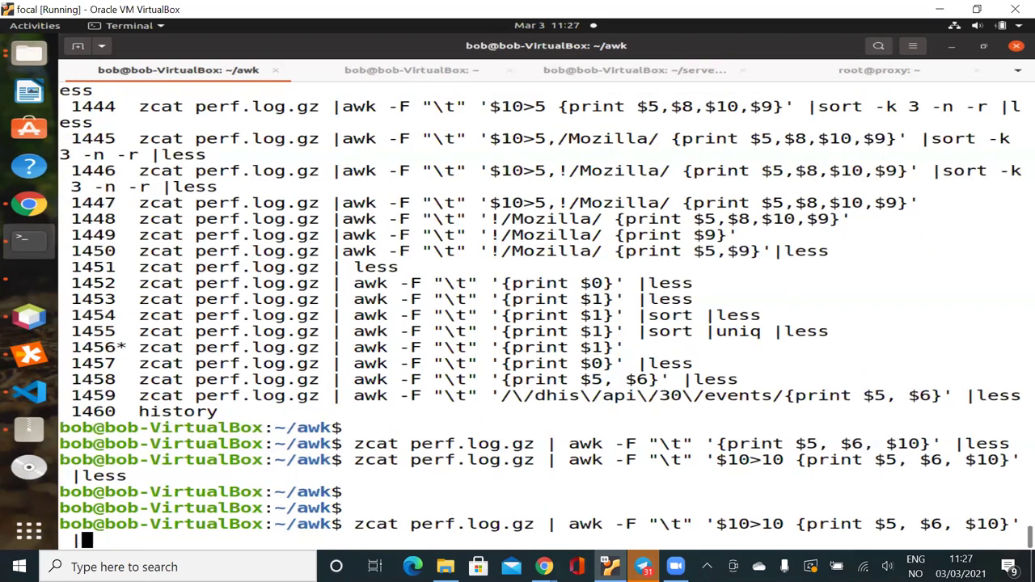
{"action": "key", "text": "BackSpace"}
{"action": "key", "text": "BackSpace"}
{"action": "key", "text": "BackSpace"}
Step: Remove $6 from the print block so it reads '{print $5, $10}'
{"action": "key", "text": "Left"}
{"action": "key", "text": "Left"}
{"action": "key", "text": "Left"}
{"action": "key", "text": "Left"}
{"action": "key", "text": "Left"}
{"action": "key", "text": "Left"}
{"action": "key", "text": "BackSpace"}
{"action": "key", "text": "BackSpace"}
{"action": "key", "text": "BackSpace"}
{"action": "key", "text": "BackSpace"}
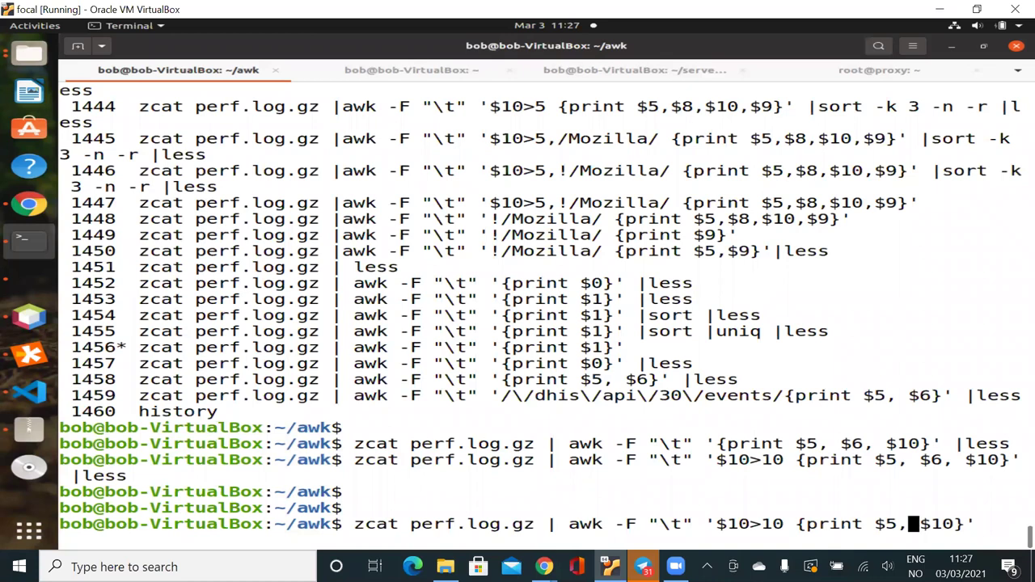
Step: Append |less to the end of the '{print $5, $10}' command and run it
{"action": "key", "text": "Right"}
{"action": "key", "text": "Right"}
{"action": "key", "text": "Right"}
{"action": "key", "text": "Right"}
{"action": "key", "text": "Right"}
{"action": "key", "text": "Right"}
{"action": "type", "text": "|less"}
{"action": "key", "text": "Return"}
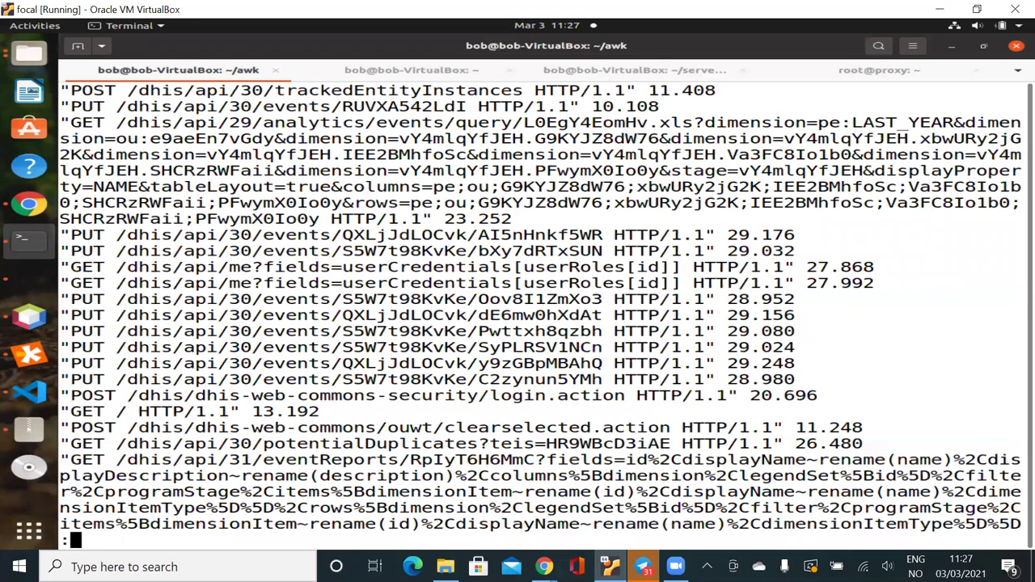
Step: Close the pager, recall the last awk command and delete $10 and its comma from the print block, leaving '{print $5}'
{"action": "key", "text": "q"}
{"action": "key", "text": "Up"}
{"action": "key", "text": "Left"}
{"action": "key", "text": "Left"}
{"action": "key", "text": "Left"}
{"action": "key", "text": "Left"}
{"action": "key", "text": "Left"}
{"action": "key", "text": "Left"}
{"action": "key", "text": "Left"}
{"action": "key", "text": "Left"}
{"action": "key", "text": "BackSpace"}
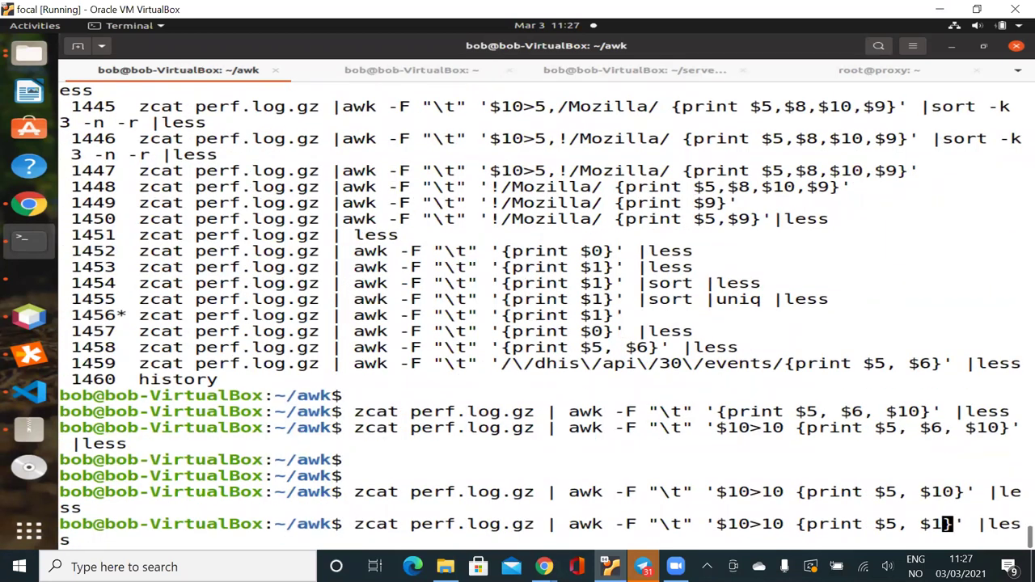
{"action": "key", "text": "BackSpace"}
{"action": "key", "text": "BackSpace"}
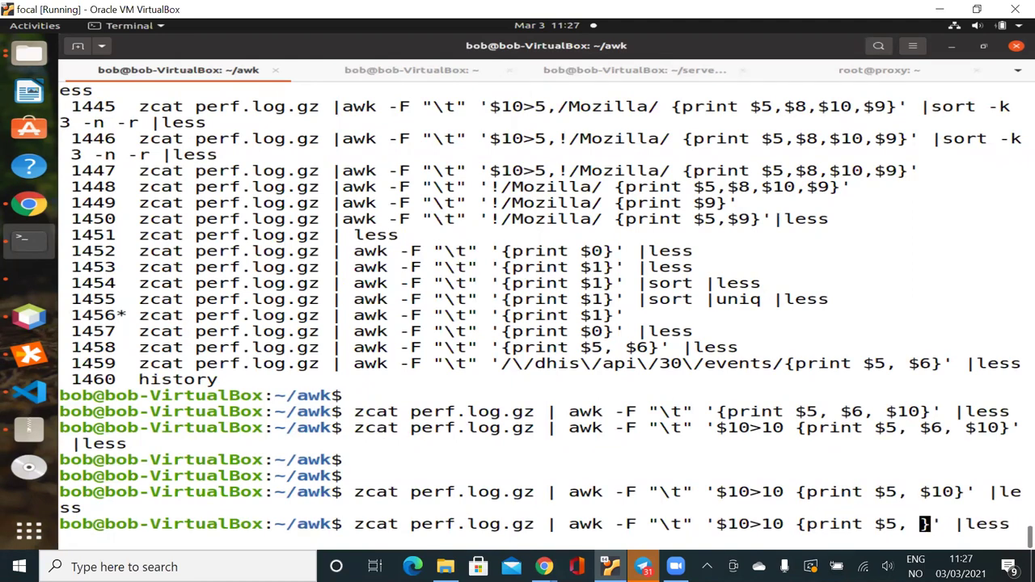
{"action": "key", "text": "BackSpace"}
{"action": "key", "text": "BackSpace"}
Step: Insert $10 ahead of $5 so the block reads '{print $10, $5}' and run the command
{"action": "key", "text": "Left"}
{"action": "key", "text": "Left"}
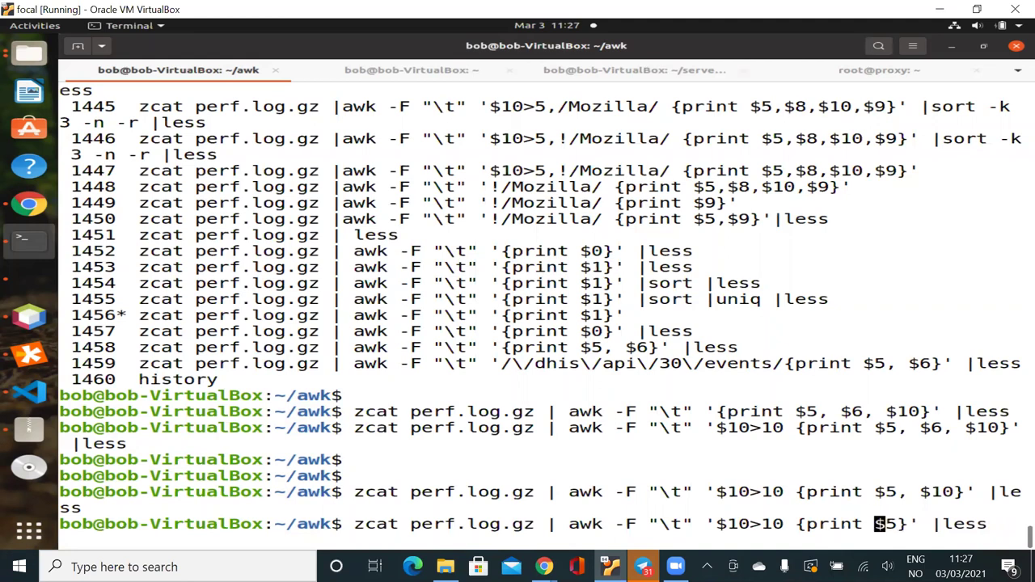
{"action": "type", "text": "$10,"}
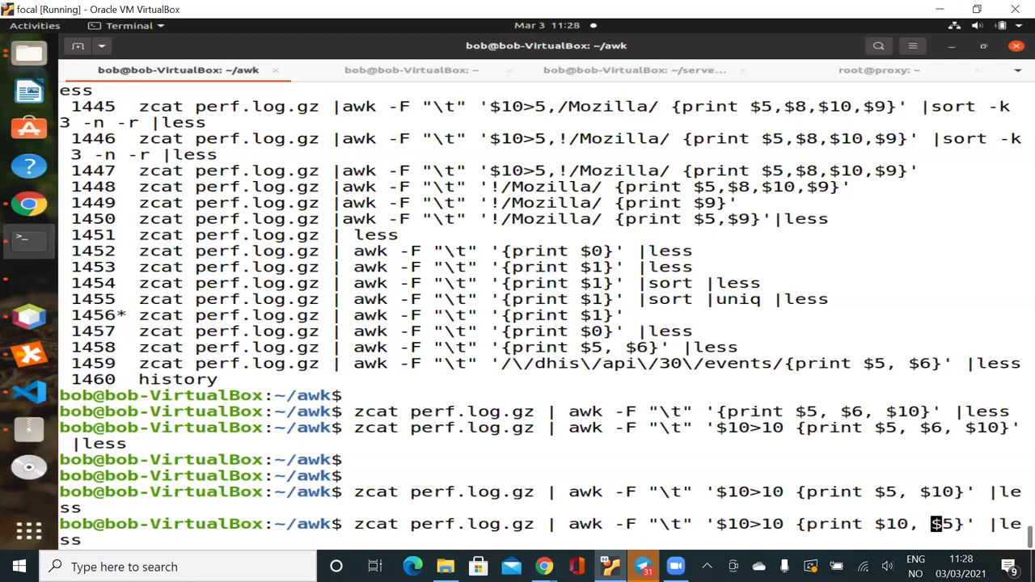
{"action": "key", "text": "Return"}
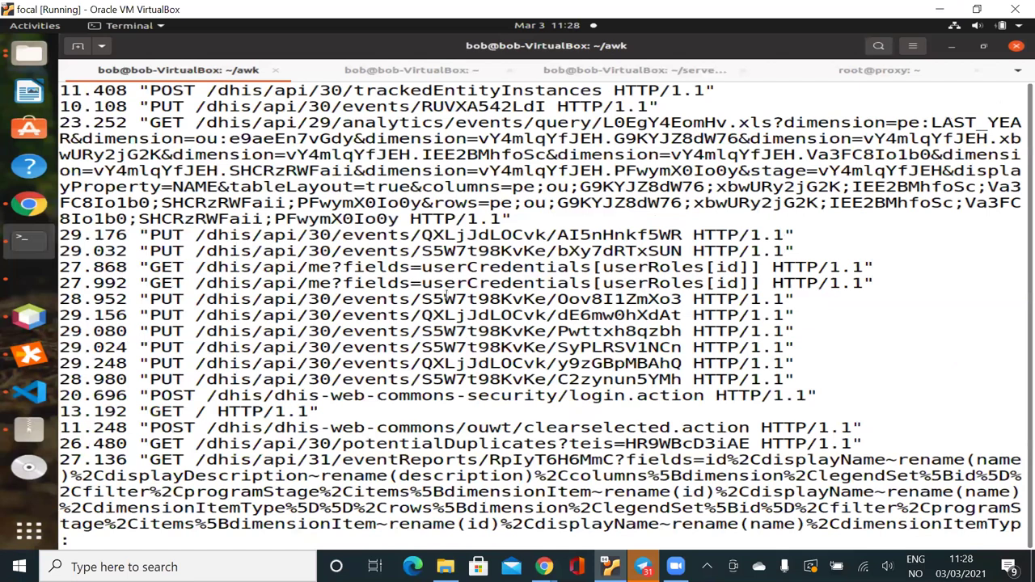
Step: Close the pager, recall the '{print $10, $5}' command, replace less with sort as the pipe target and run it
{"action": "key", "text": "q"}
{"action": "key", "text": "Up"}
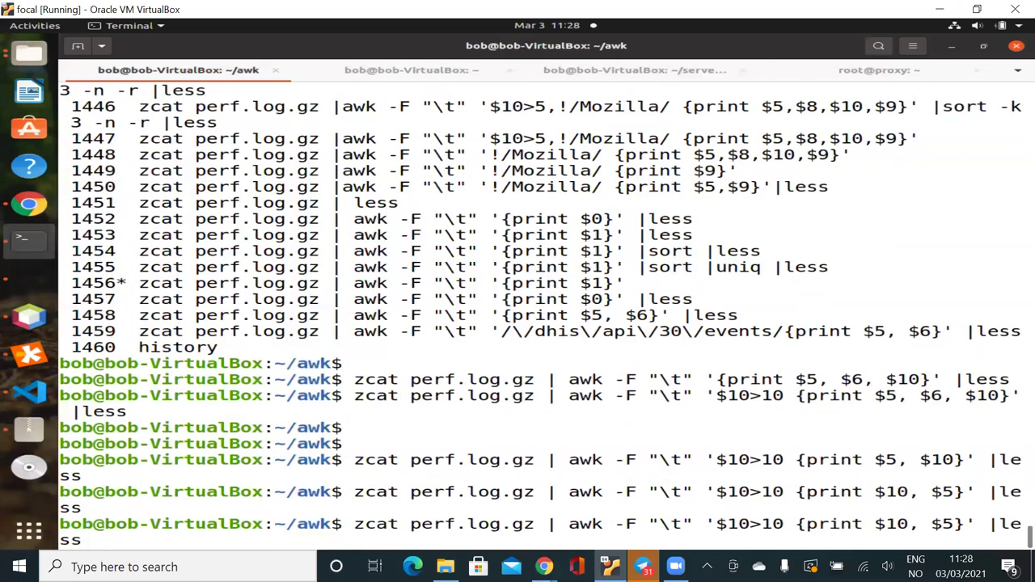
{"action": "key", "text": "BackSpace"}
{"action": "key", "text": "BackSpace"}
{"action": "key", "text": "BackSpace"}
{"action": "key", "text": "BackSpace"}
{"action": "type", "text": "sort"}
{"action": "key", "text": "Return"}
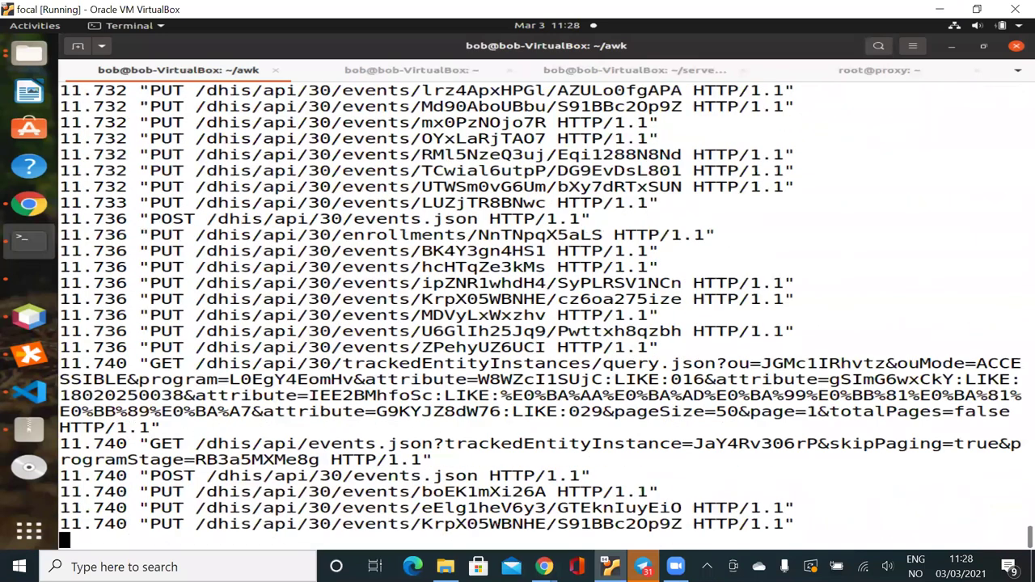
Step: Recall the sort command, extend it with '-n -r |less' for a descending numeric sort, and run it
{"action": "key", "text": "Up"}
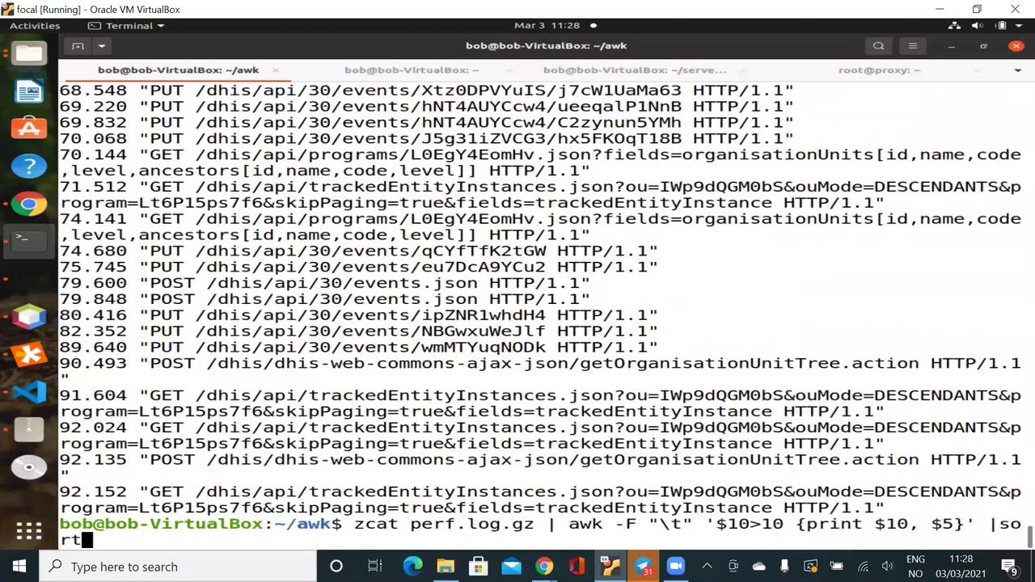
{"action": "type", "text": "-n -r |less"}
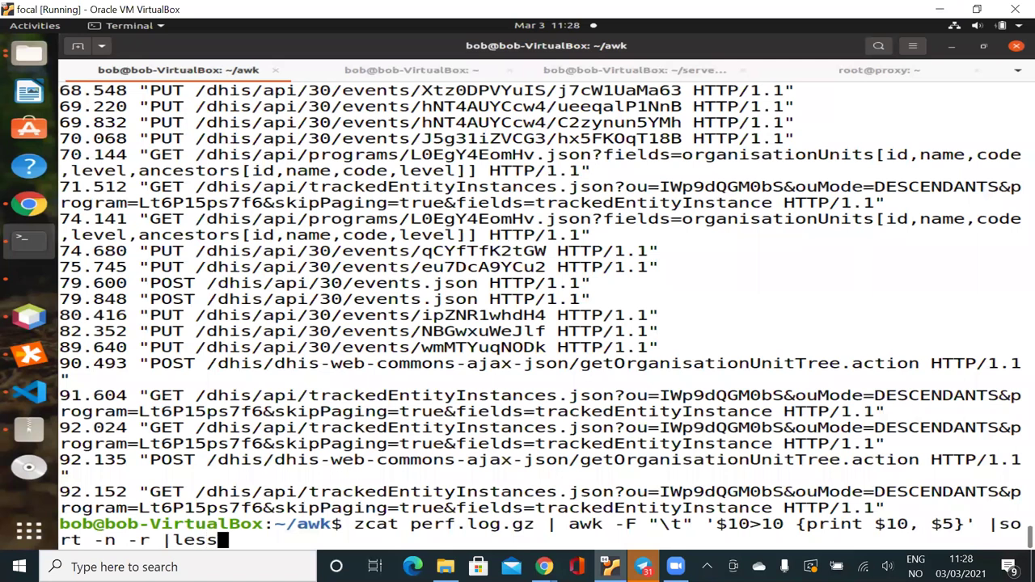
{"action": "key", "text": "Return"}
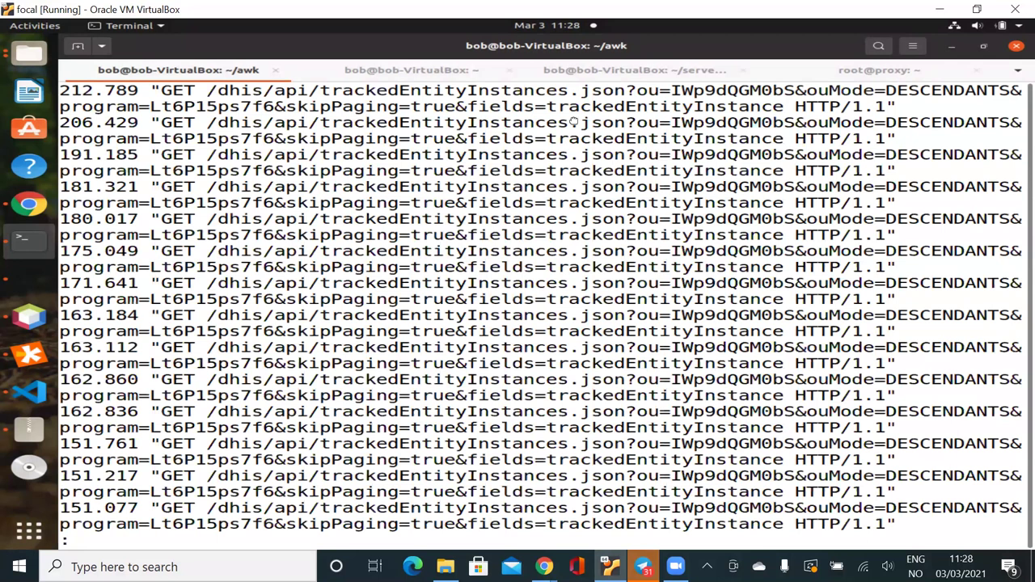
{"action": "double_click", "coordinate": [737, 41]}
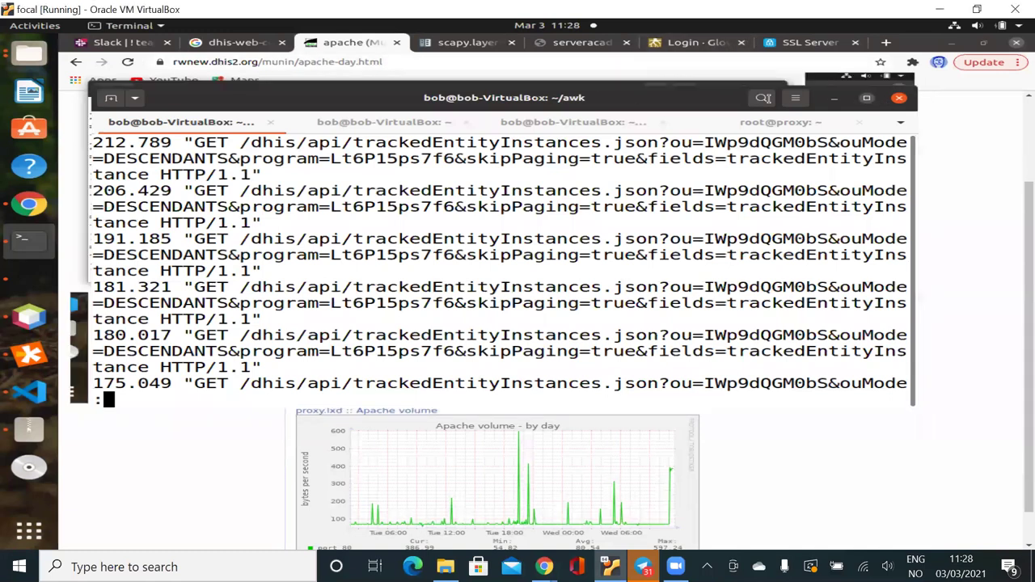
{"action": "double_click", "coordinate": [768, 98]}
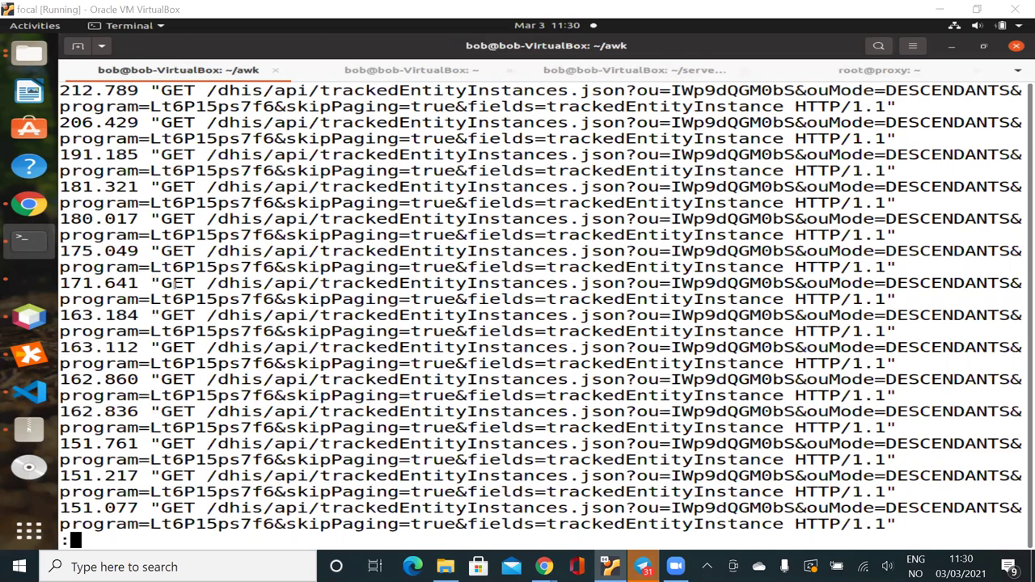
Step: Look through the requests sorted in descending order by their tenth-field value, and close the pager
{"action": "scroll", "coordinate": [173, 283], "scroll_direction": "down", "scroll_amount": 5}
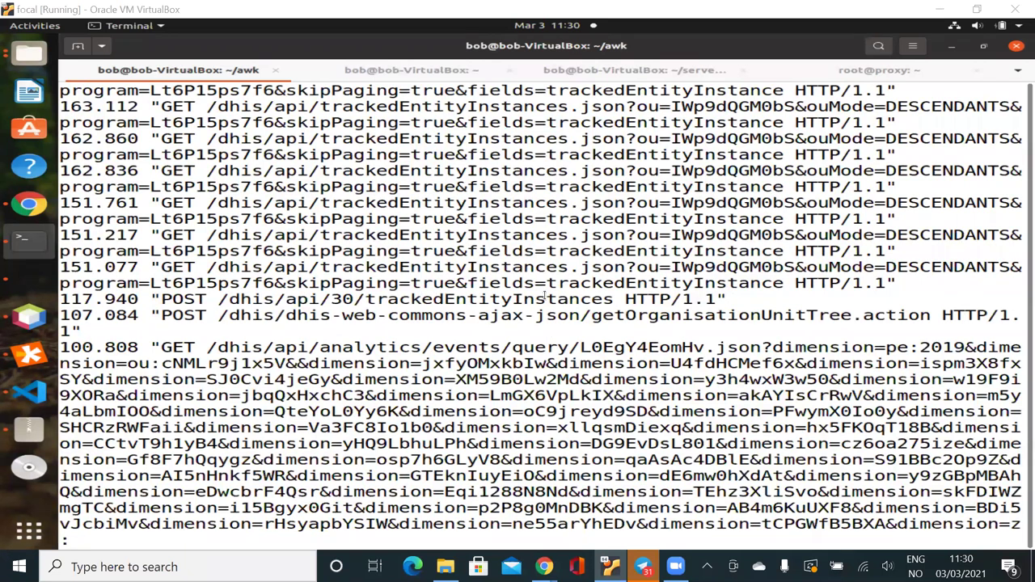
{"action": "key", "text": "space"}
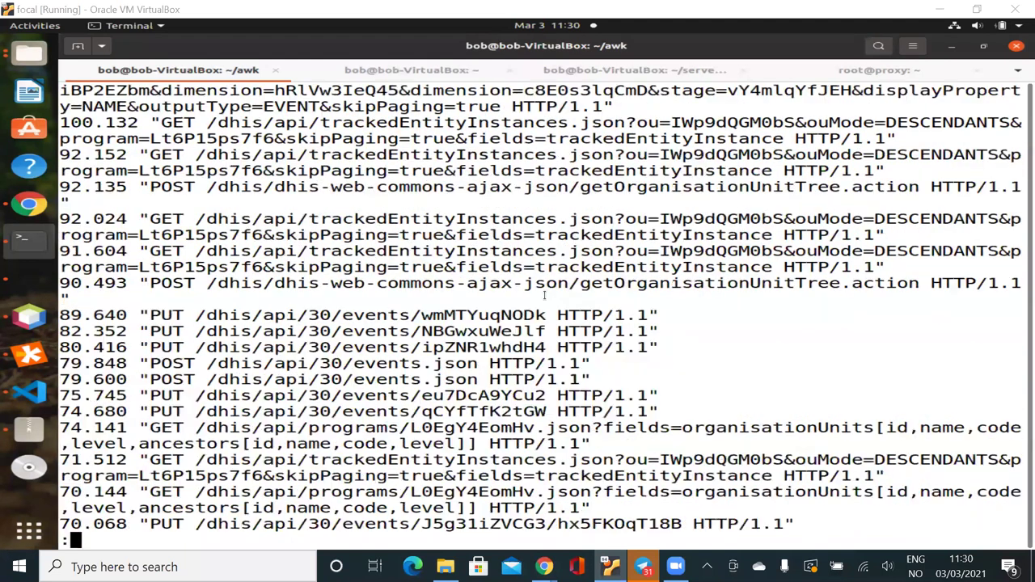
{"action": "scroll", "coordinate": [544, 296], "scroll_direction": "down", "scroll_amount": 6}
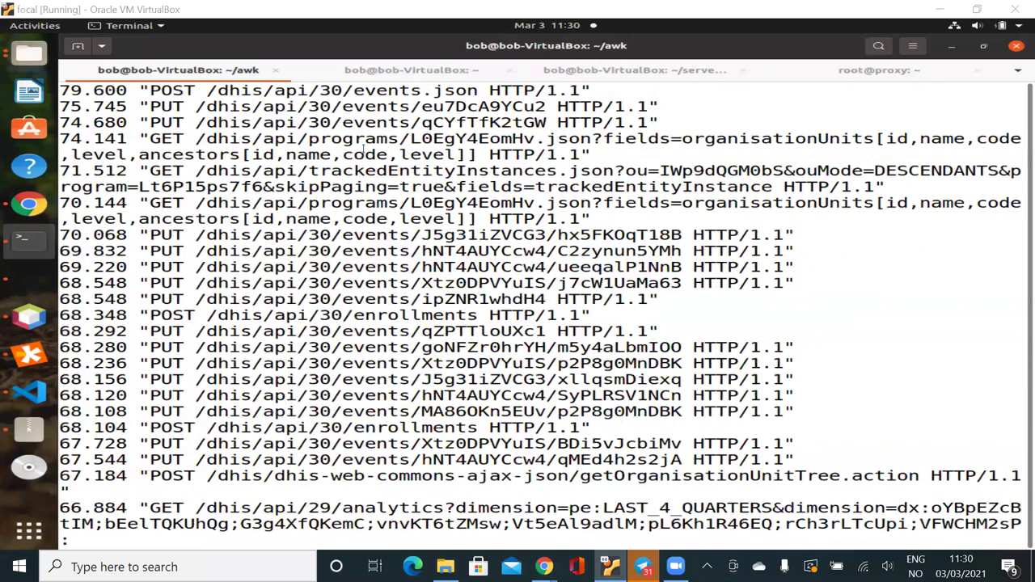
{"action": "scroll", "coordinate": [408, 114], "scroll_direction": "down", "scroll_amount": 3}
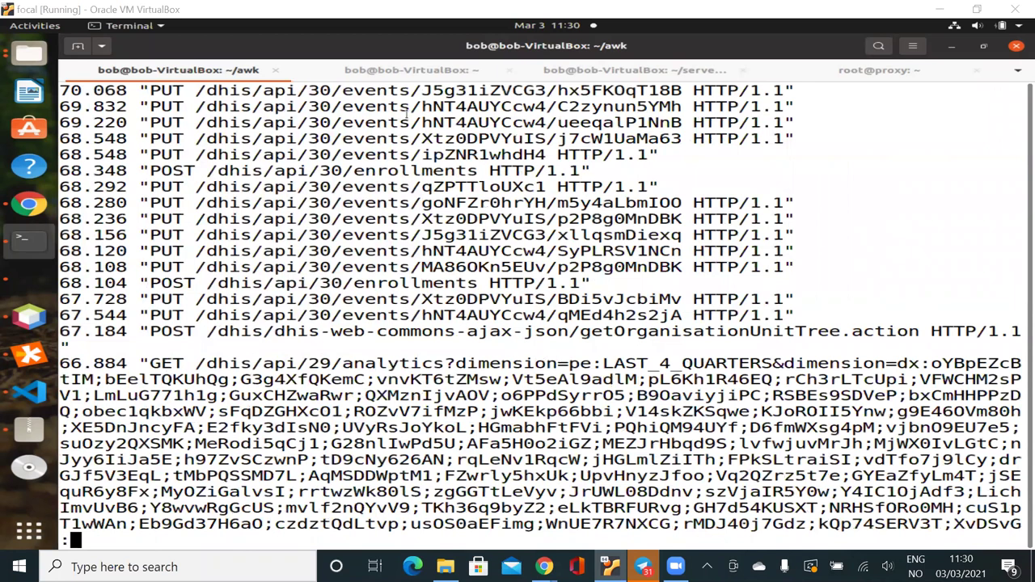
{"action": "scroll", "coordinate": [408, 114], "scroll_direction": "up", "scroll_amount": 1}
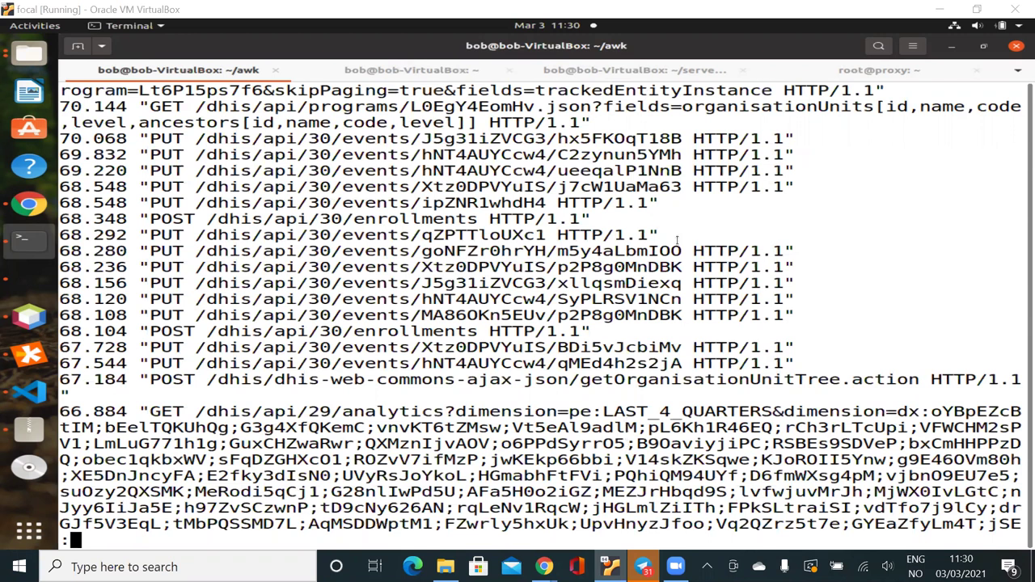
{"action": "left_click", "coordinate": [644, 301]}
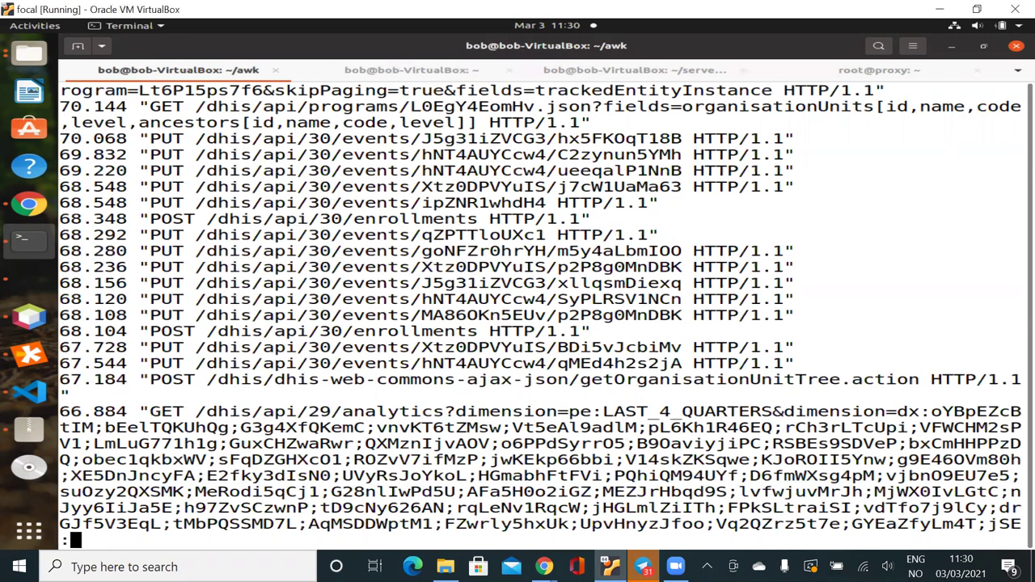
{"action": "key", "text": "q"}
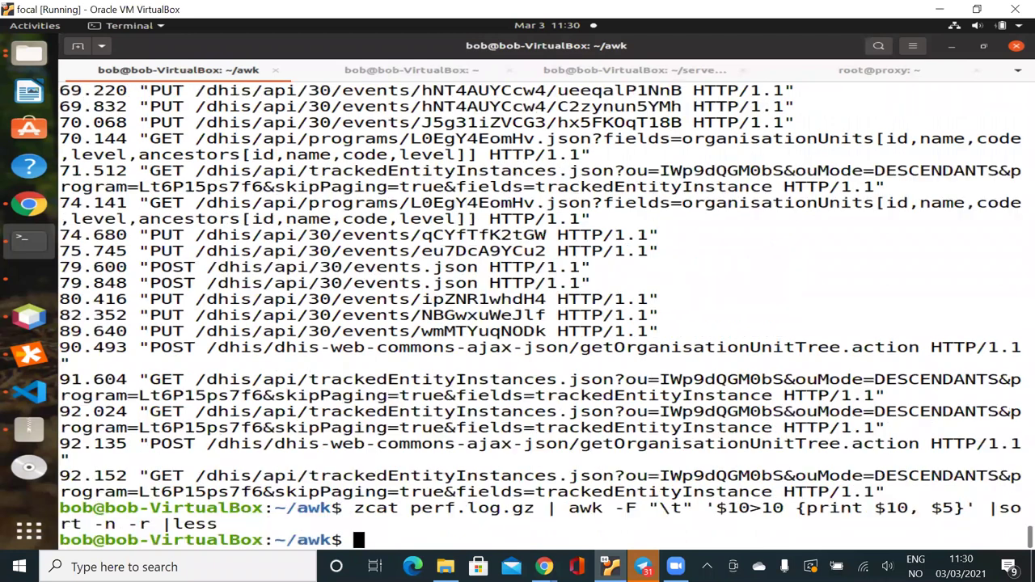
Step: Recall the '|sort -n -r |less' command, highlight its $10>10 condition for review, and clear the highlight
{"action": "key", "text": "Return"}
{"action": "key", "text": "Return"}
{"action": "key", "text": "Up"}
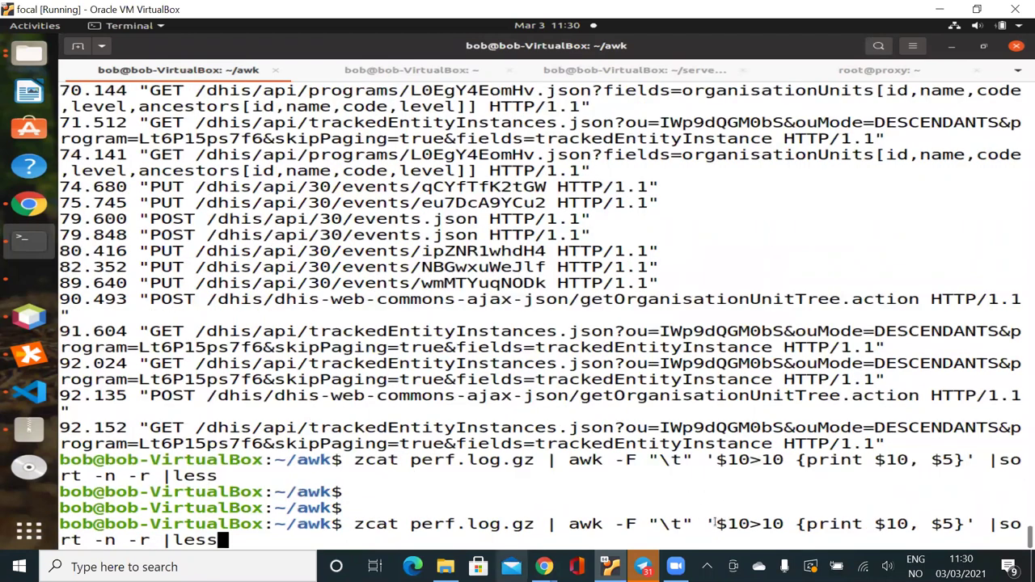
{"action": "left_click_drag", "start_coordinate": [782, 524], "coordinate": [716, 524]}
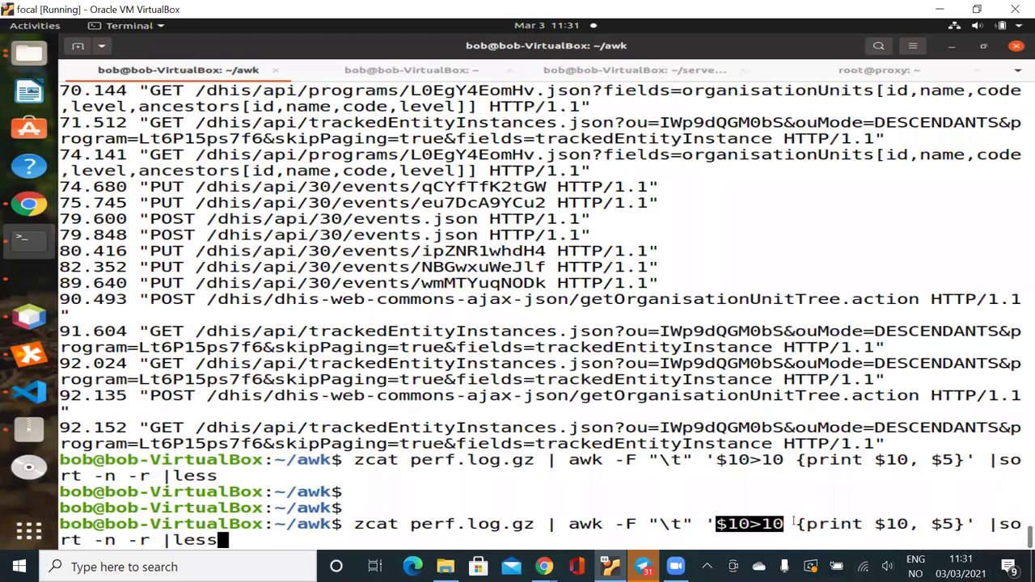
{"action": "left_click", "coordinate": [743, 518]}
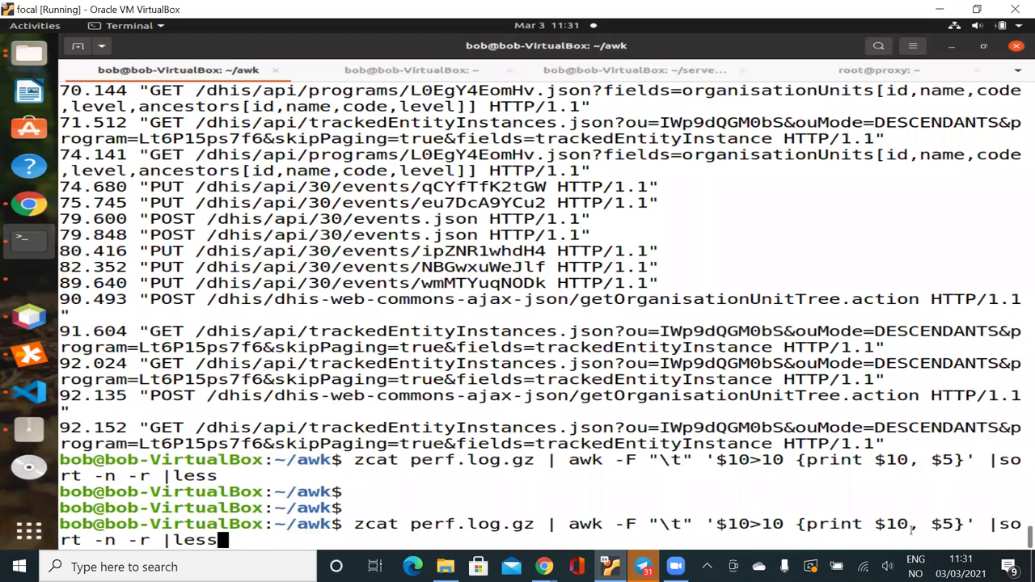
Step: Highlight the awk program '$10>10 {print $10, $5}' for review, and replace the command's sort pipeline with '|less'
{"action": "left_click", "coordinate": [960, 524], "text": "shift"}
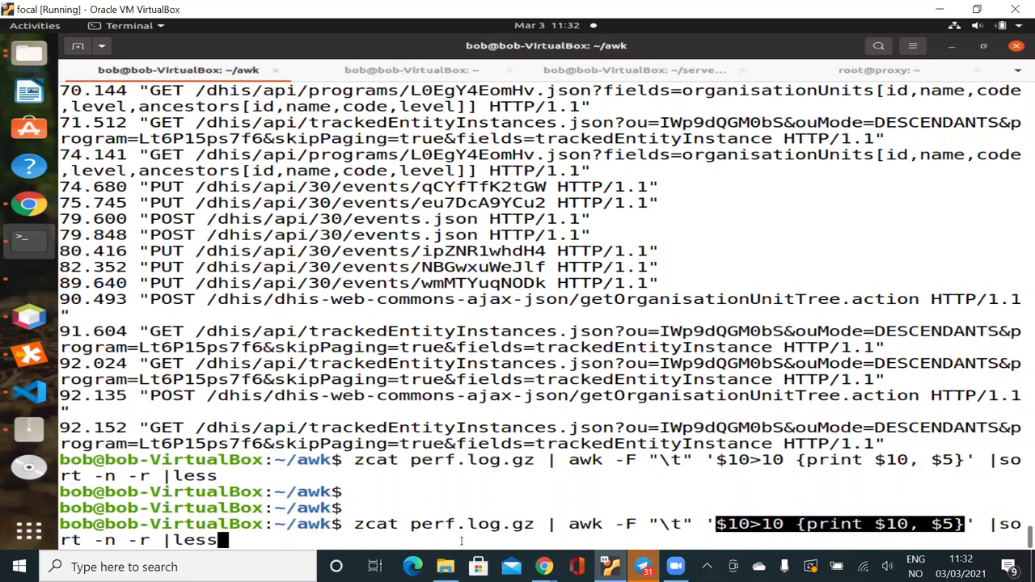
{"action": "key", "text": "BackSpace"}
{"action": "key", "text": "BackSpace"}
{"action": "key", "text": "BackSpace"}
{"action": "key", "text": "BackSpace"}
{"action": "key", "text": "BackSpace"}
{"action": "key", "text": "BackSpace"}
{"action": "key", "text": "BackSpace"}
{"action": "key", "text": "BackSpace"}
{"action": "key", "text": "BackSpace"}
{"action": "key", "text": "BackSpace"}
{"action": "key", "text": "BackSpace"}
{"action": "key", "text": "BackSpace"}
{"action": "key", "text": "BackSpace"}
{"action": "key", "text": "BackSpace"}
{"action": "key", "text": "BackSpace"}
{"action": "key", "text": "BackSpace"}
{"action": "type", "text": "less"}
Step: Clear the whole command from the prompt and list the earlier awk commands with 'history |grep awk'
{"action": "key", "text": "BackSpace"}
{"action": "key", "text": "BackSpace"}
{"action": "key", "text": "BackSpace"}
{"action": "key", "text": "BackSpace"}
{"action": "key", "text": "BackSpace"}
{"action": "key", "text": "BackSpace"}
{"action": "key", "text": "BackSpace"}
{"action": "key", "text": "BackSpace"}
{"action": "key", "text": "BackSpace"}
{"action": "key", "text": "BackSpace"}
{"action": "key", "text": "BackSpace"}
{"action": "key", "text": "BackSpace"}
{"action": "key", "text": "BackSpace"}
{"action": "key", "text": "BackSpace"}
{"action": "key", "text": "BackSpace"}
{"action": "key", "text": "BackSpace"}
{"action": "key", "text": "BackSpace"}
{"action": "key", "text": "BackSpace"}
{"action": "key", "text": "BackSpace"}
{"action": "key", "text": "BackSpace"}
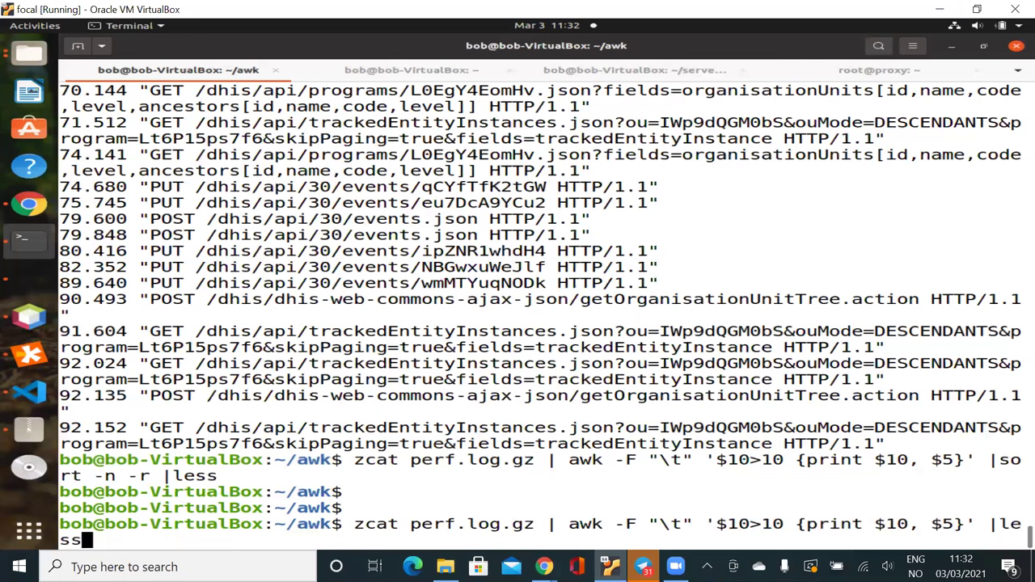
{"action": "key", "text": "BackSpace"}
{"action": "key", "text": "BackSpace"}
{"action": "key", "text": "BackSpace"}
{"action": "key", "text": "BackSpace"}
{"action": "key", "text": "BackSpace"}
{"action": "key", "text": "BackSpace"}
{"action": "key", "text": "BackSpace"}
{"action": "key", "text": "BackSpace"}
{"action": "key", "text": "BackSpace"}
{"action": "key", "text": "BackSpace"}
{"action": "key", "text": "BackSpace"}
{"action": "key", "text": "BackSpace"}
{"action": "key", "text": "BackSpace"}
{"action": "key", "text": "BackSpace"}
{"action": "key", "text": "BackSpace"}
{"action": "key", "text": "BackSpace"}
{"action": "key", "text": "BackSpace"}
{"action": "key", "text": "BackSpace"}
{"action": "key", "text": "BackSpace"}
{"action": "key", "text": "BackSpace"}
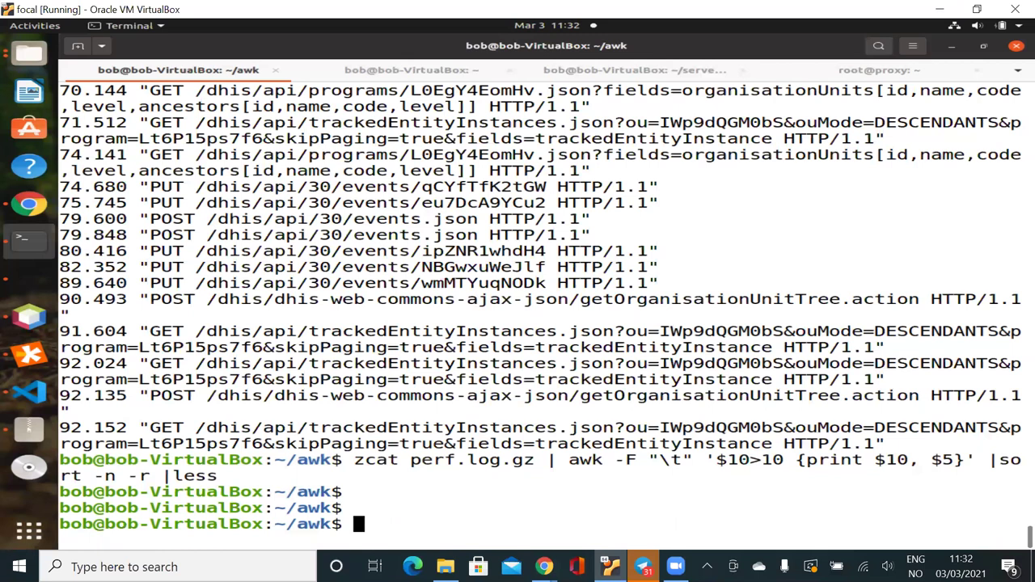
{"action": "type", "text": "history |grep awk"}
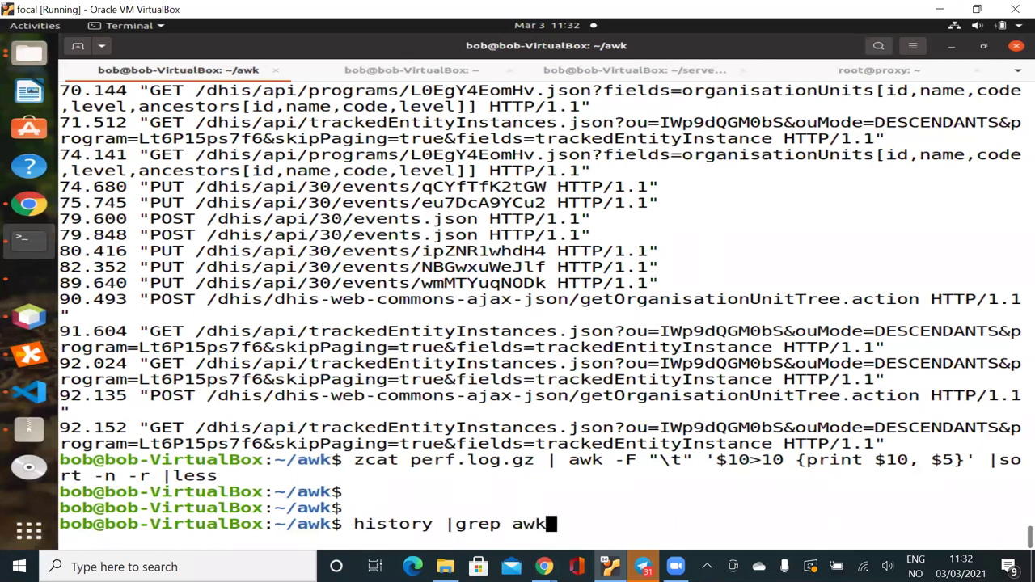
{"action": "key", "text": "Return"}
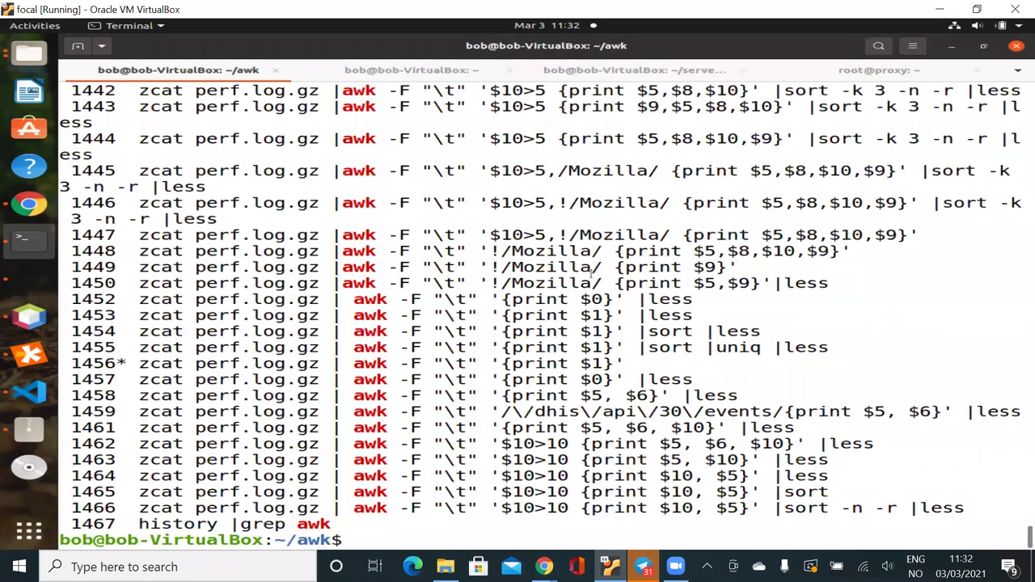
Step: Copy history entry 1426, the /PUT.*api.*events/ status-counting awk command on perf.log.1, then paste it at the prompt and run it
{"action": "scroll", "coordinate": [347, 186], "scroll_direction": "up", "scroll_amount": 6}
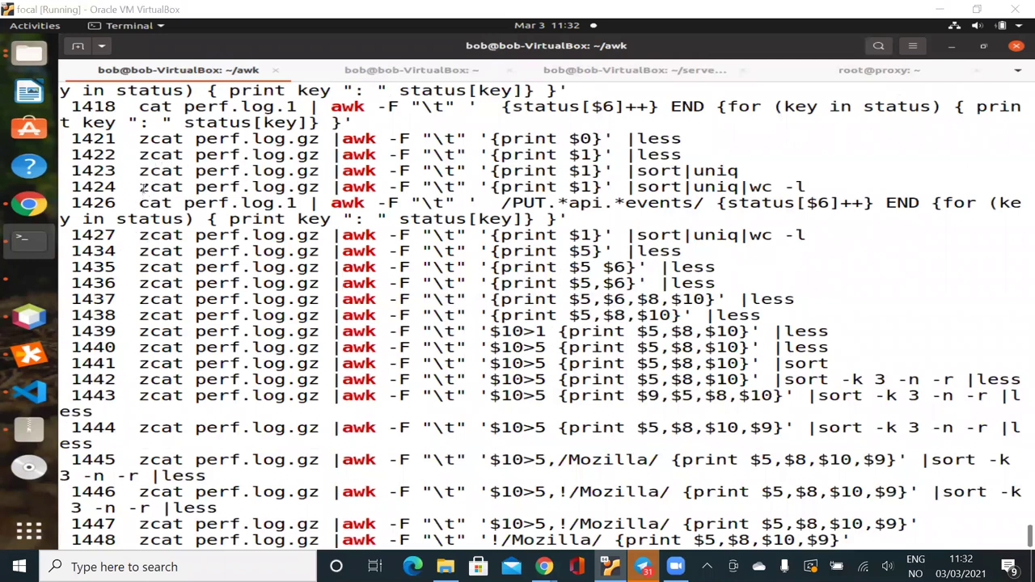
{"action": "left_click_drag", "start_coordinate": [140, 203], "coordinate": [590, 218]}
{"action": "right_click", "coordinate": [564, 214]}
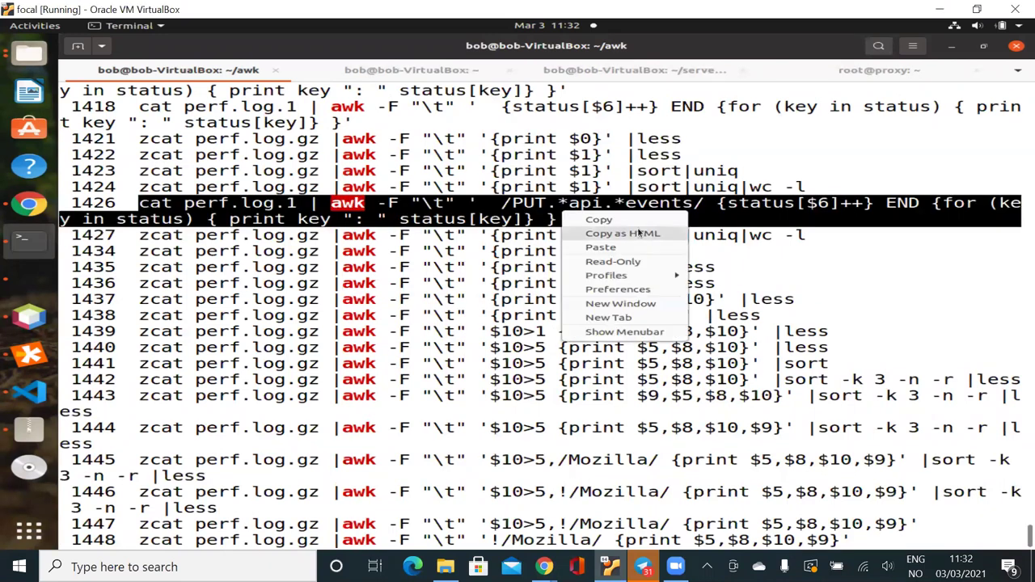
{"action": "left_click", "coordinate": [630, 217]}
{"action": "scroll", "coordinate": [606, 402], "scroll_direction": "down", "scroll_amount": 3}
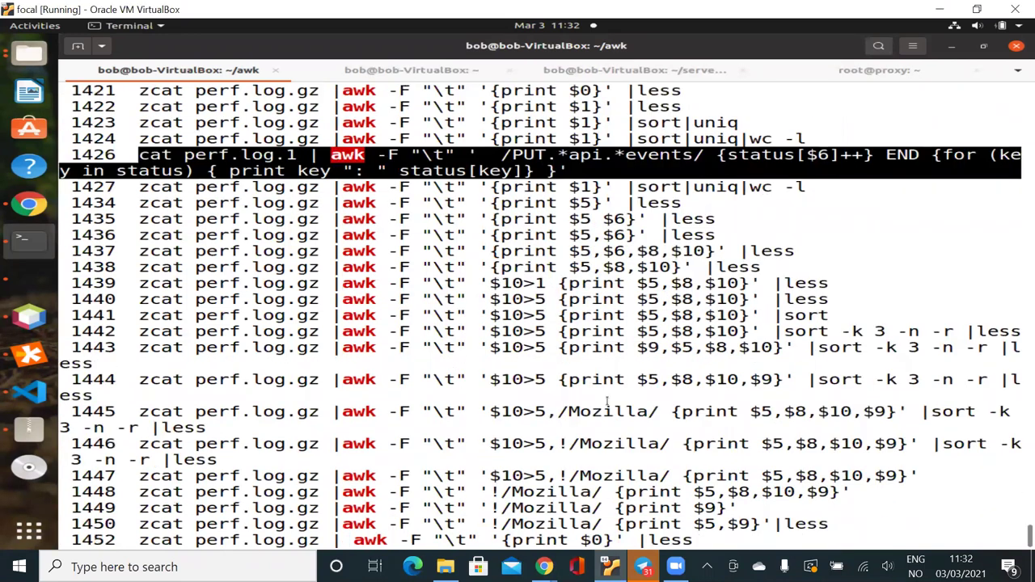
{"action": "key", "text": "Return"}
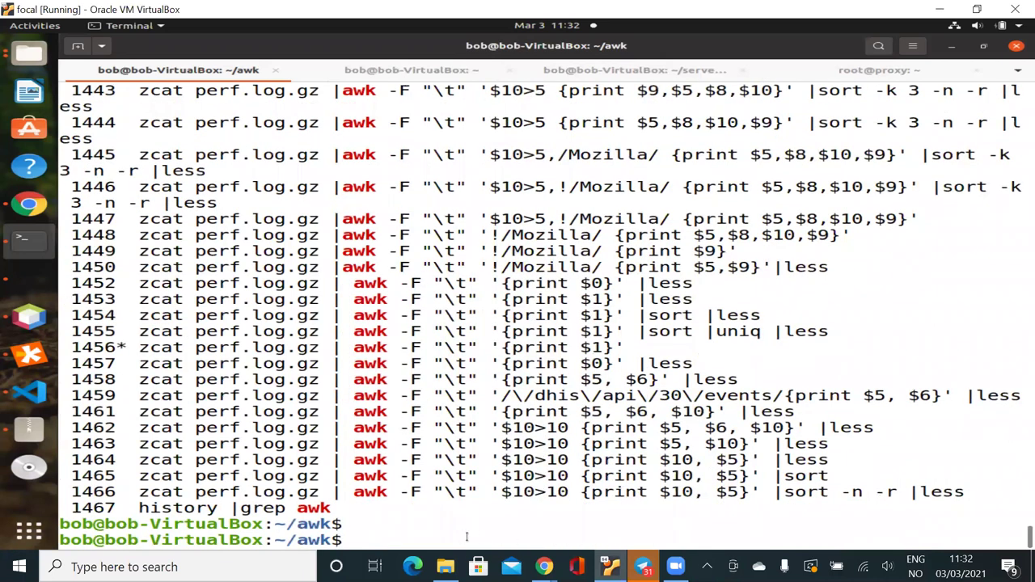
{"action": "key", "text": "ctrl+shift+v"}
{"action": "key", "text": "Return"}
Step: Recall the status-counting command and change its input from 'cat perf.log.1' to 'zcat perf.log.gz'
{"action": "key", "text": "Up"}
{"action": "key", "text": "Left"}
{"action": "key", "text": "Left"}
{"action": "key", "text": "Left"}
{"action": "key", "text": "Left"}
{"action": "key", "text": "Left"}
{"action": "key", "text": "Left"}
{"action": "key", "text": "Left"}
{"action": "key", "text": "Left"}
{"action": "key", "text": "Left"}
{"action": "key", "text": "Left"}
{"action": "key", "text": "Left"}
{"action": "key", "text": "Left"}
{"action": "key", "text": "Left"}
{"action": "key", "text": "Left"}
{"action": "key", "text": "Left"}
{"action": "key", "text": "Left"}
{"action": "key", "text": "Left"}
{"action": "key", "text": "Left"}
{"action": "key", "text": "Left"}
{"action": "key", "text": "Left"}
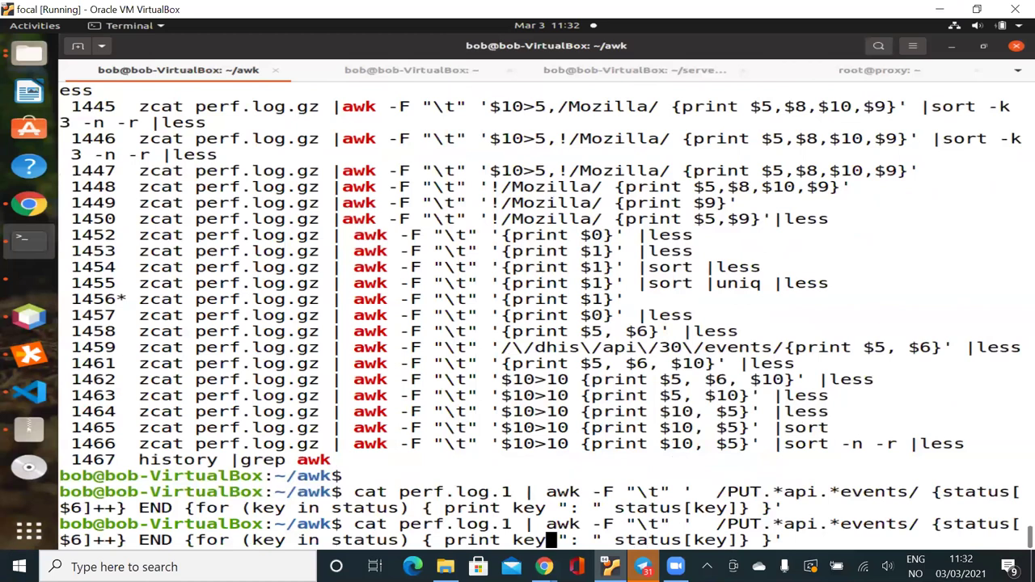
{"action": "key", "text": "Left"}
{"action": "key", "text": "Left"}
{"action": "key", "text": "Left"}
{"action": "key", "text": "ctrl+Left"}
{"action": "key", "text": "ctrl+Left"}
{"action": "key", "text": "ctrl+Left"}
{"action": "key", "text": "ctrl+Left"}
{"action": "key", "text": "ctrl+Left"}
{"action": "key", "text": "ctrl+Left"}
{"action": "key", "text": "Left"}
{"action": "key", "text": "Left"}
{"action": "key", "text": "Left"}
{"action": "key", "text": "ctrl+a"}
{"action": "type", "text": "z"}
{"action": "key", "text": "ctrl+Right"}
{"action": "key", "text": "ctrl+Right"}
{"action": "key", "text": "ctrl+Right"}
{"action": "key", "text": "ctrl+Right"}
{"action": "key", "text": "BackSpace"}
{"action": "key", "text": "BackSpace"}
{"action": "type", "text": ".gz"}
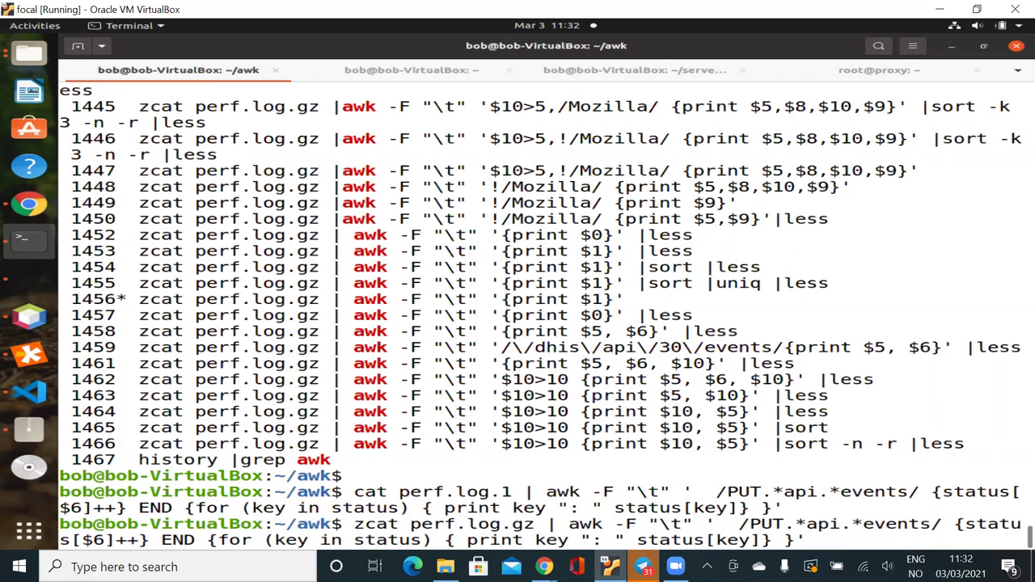
Step: Walk through the parts of the /PUT.*api.*events/ status-counting awk program and run the zcat command on perf.log.gz
{"action": "key", "text": "Right"}
{"action": "key", "text": "Right"}
{"action": "key", "text": "Right"}
{"action": "key", "text": "Right"}
{"action": "key", "text": "Right"}
{"action": "key", "text": "Right"}
{"action": "key", "text": "Right"}
{"action": "key", "text": "Right"}
{"action": "key", "text": "Right"}
{"action": "key", "text": "Right"}
{"action": "key", "text": "Right"}
{"action": "key", "text": "Right"}
{"action": "key", "text": "Right"}
{"action": "key", "text": "Right"}
{"action": "key", "text": "Right"}
{"action": "key", "text": "Right"}
{"action": "key", "text": "Right"}
{"action": "key", "text": "Left"}
{"action": "key", "text": "Left"}
{"action": "key", "text": "Left"}
{"action": "key", "text": "Right"}
{"action": "key", "text": "Right"}
{"action": "key", "text": "Right"}
{"action": "key", "text": "Right"}
{"action": "key", "text": "Right"}
{"action": "key", "text": "Right"}
{"action": "key", "text": "Right"}
{"action": "key", "text": "Right"}
{"action": "key", "text": "Right"}
{"action": "key", "text": "Right"}
{"action": "key", "text": "Right"}
{"action": "key", "text": "Right"}
{"action": "key", "text": "Right"}
{"action": "key", "text": "Right"}
{"action": "key", "text": "Right"}
{"action": "key", "text": "Right"}
{"action": "key", "text": "Right"}
{"action": "key", "text": "Right"}
{"action": "key", "text": "Right"}
{"action": "key", "text": "Right"}
{"action": "key", "text": "Right"}
{"action": "key", "text": "Right"}
{"action": "key", "text": "Right"}
{"action": "key", "text": "Right"}
{"action": "key", "text": "Right"}
{"action": "key", "text": "Right"}
{"action": "key", "text": "Right"}
{"action": "key", "text": "Right"}
{"action": "key", "text": "Right"}
{"action": "key", "text": "Right"}
{"action": "key", "text": "Right"}
{"action": "key", "text": "Right"}
{"action": "key", "text": "Right"}
{"action": "key", "text": "Right"}
{"action": "key", "text": "Right"}
{"action": "key", "text": "Right"}
{"action": "key", "text": "Right"}
{"action": "key", "text": "Right"}
{"action": "key", "text": "Right"}
{"action": "key", "text": "Right"}
{"action": "key", "text": "Right"}
{"action": "key", "text": "Right"}
{"action": "key", "text": "Right"}
{"action": "key", "text": "Right"}
{"action": "key", "text": "Right"}
{"action": "key", "text": "Right"}
{"action": "key", "text": "Right"}
{"action": "key", "text": "Right"}
{"action": "key", "text": "Right"}
{"action": "key", "text": "Right"}
{"action": "key", "text": "Right"}
{"action": "key", "text": "Right"}
{"action": "key", "text": "Right"}
{"action": "key", "text": "Right"}
{"action": "key", "text": "Right"}
{"action": "key", "text": "Right"}
{"action": "key", "text": "Right"}
{"action": "key", "text": "Right"}
{"action": "key", "text": "Right"}
{"action": "key", "text": "Right"}
{"action": "key", "text": "Right"}
{"action": "key", "text": "Return"}
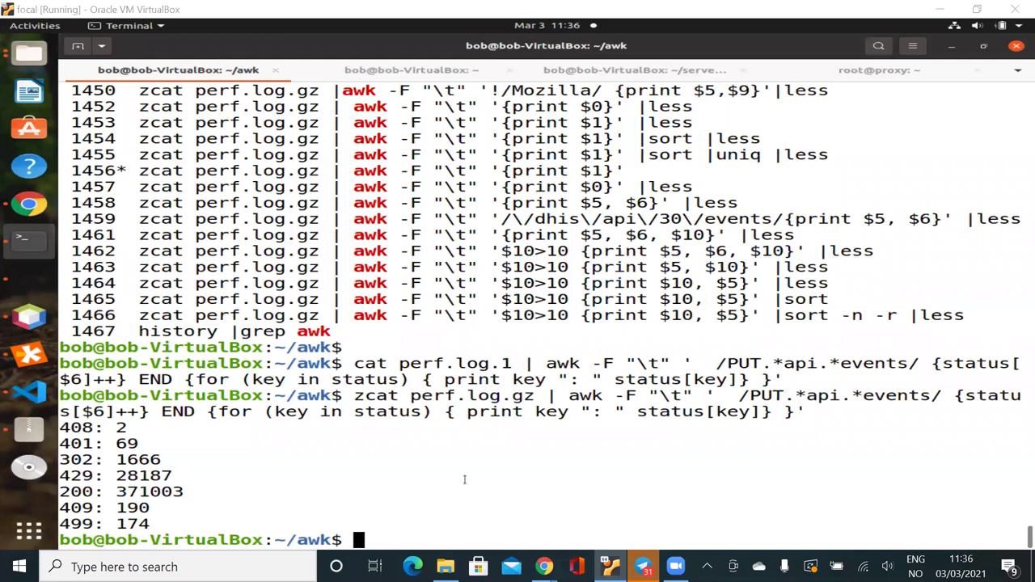
Step: Begin a 'vi' command at the prompt
{"action": "type", "text": "vi"}
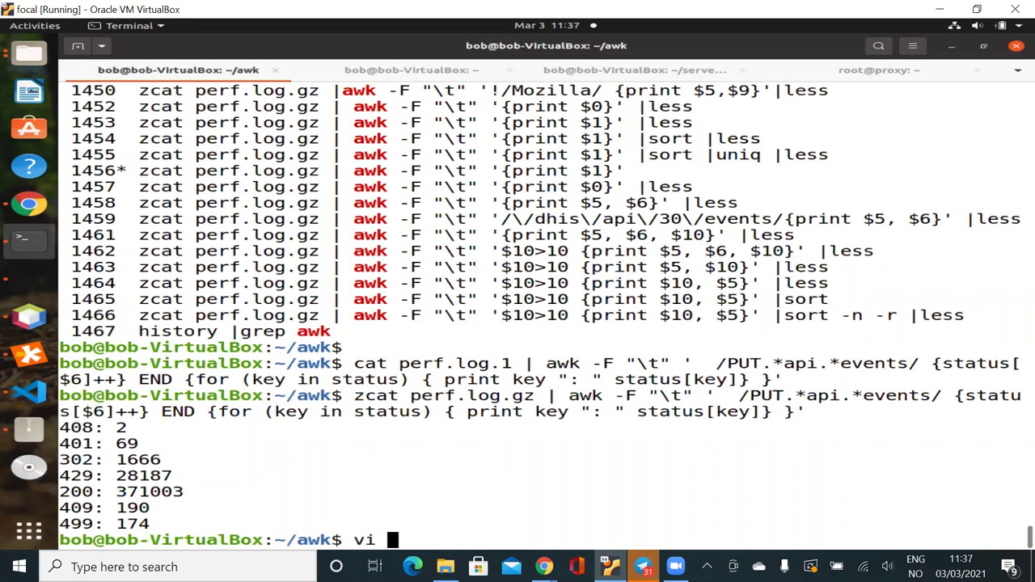